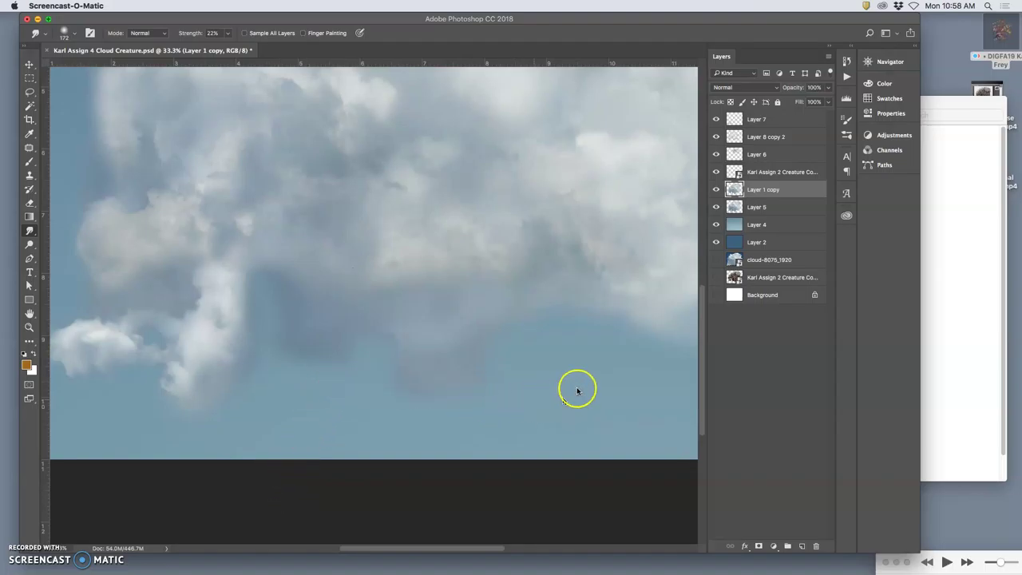
Compare the cloud creature with and without Layer 1 copy by hiding and showing that layer.
click(701, 318)
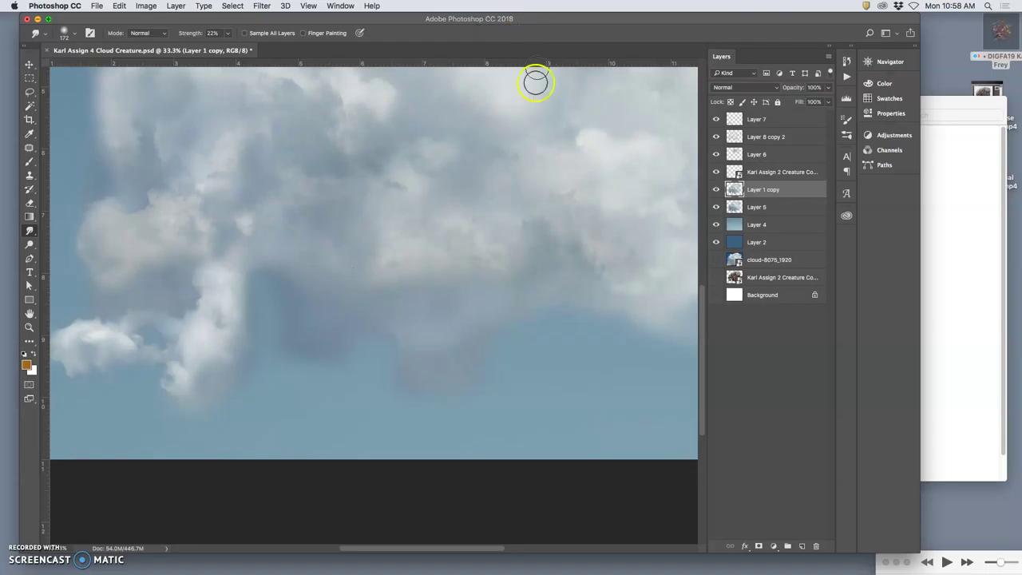
scroll(396, 512, up, 15)
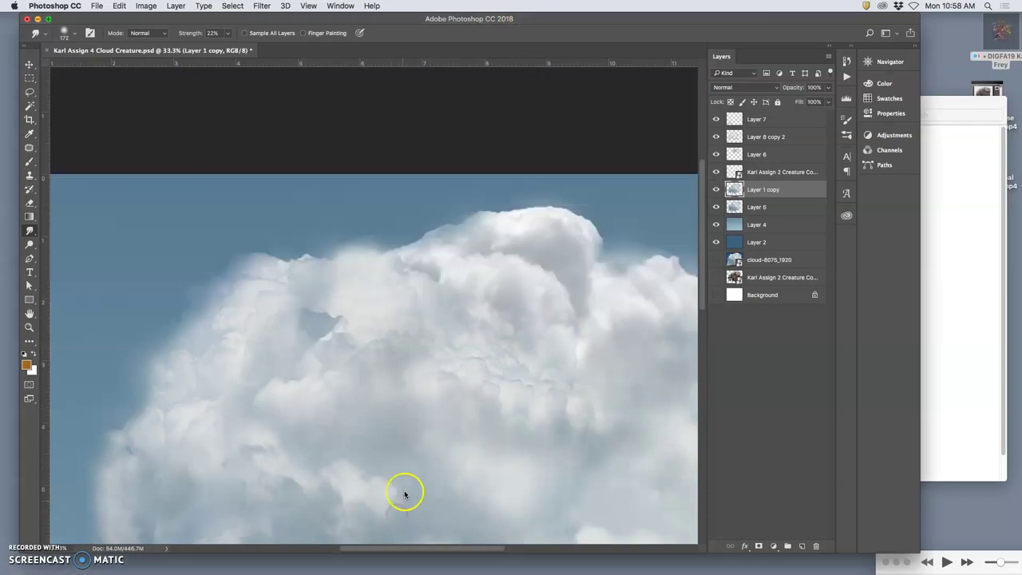
right_click(399, 484)
scroll(349, 278, down, 1)
click(364, 209)
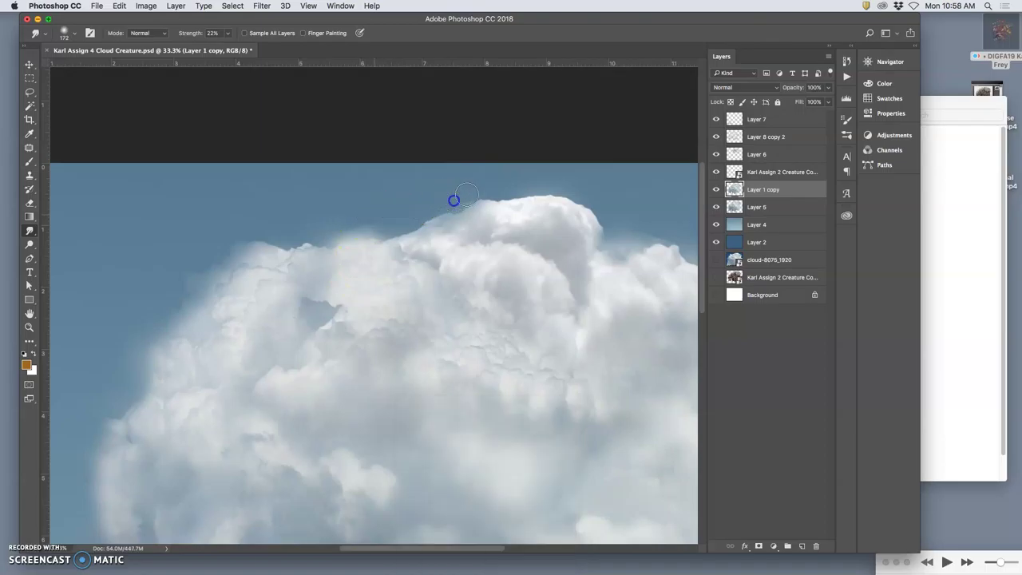
click(716, 189)
click(717, 191)
click(718, 192)
click(718, 191)
Smudge the cloud's top and upper-right edges on Layer 1 copy to soften them into the sky.
drag(475, 206, 457, 214)
drag(600, 224, 658, 232)
drag(627, 237, 674, 255)
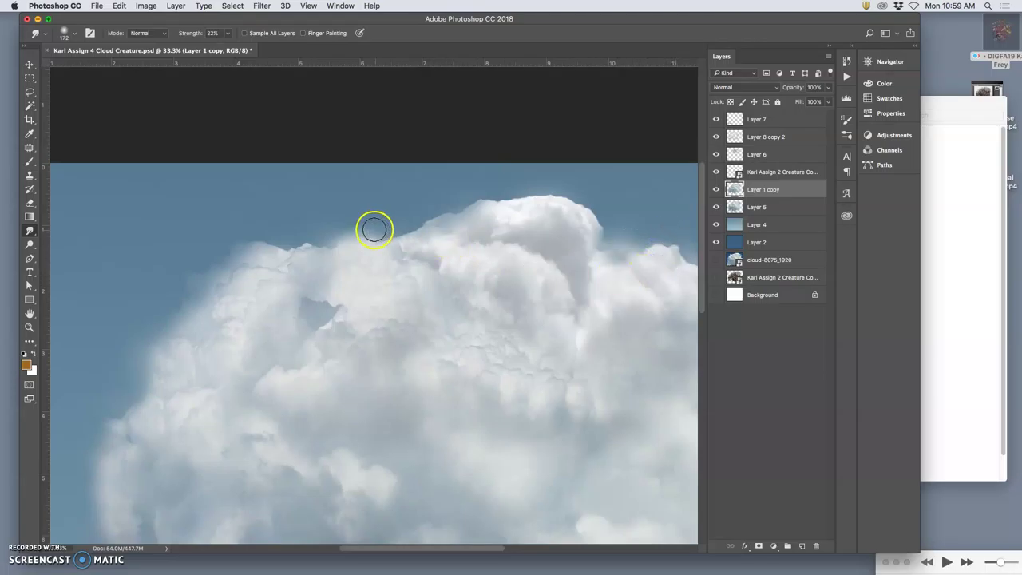
mouse_move(364, 230)
mouse_down()
mouse_move(338, 237)
mouse_move(317, 303)
mouse_move(372, 311)
mouse_move(352, 239)
mouse_up()
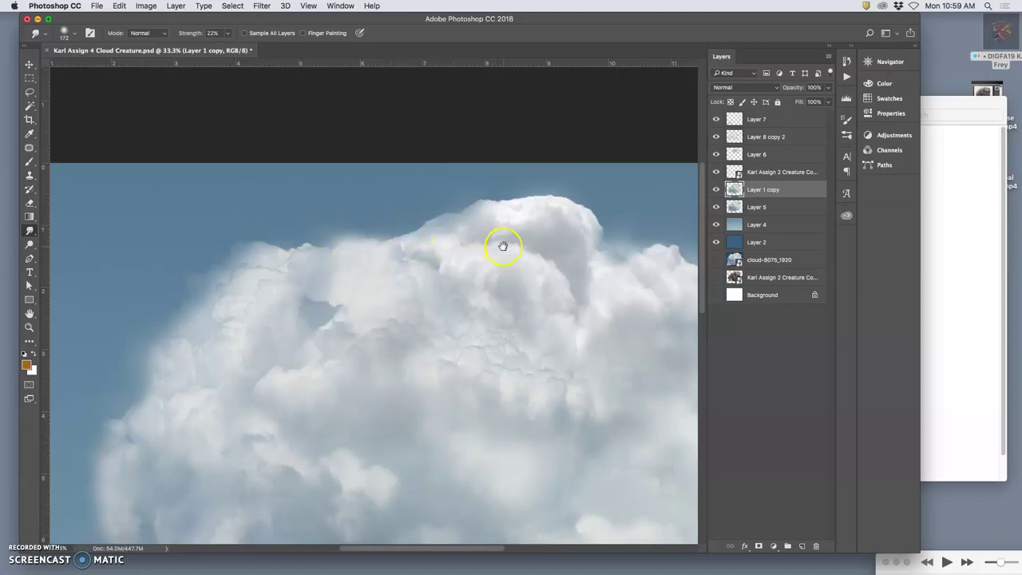
drag(503, 246, 378, 237)
mouse_move(559, 232)
mouse_down()
mouse_move(513, 238)
mouse_move(621, 267)
mouse_move(619, 294)
mouse_move(592, 291)
mouse_move(615, 278)
mouse_move(590, 300)
mouse_up()
drag(601, 334, 614, 282)
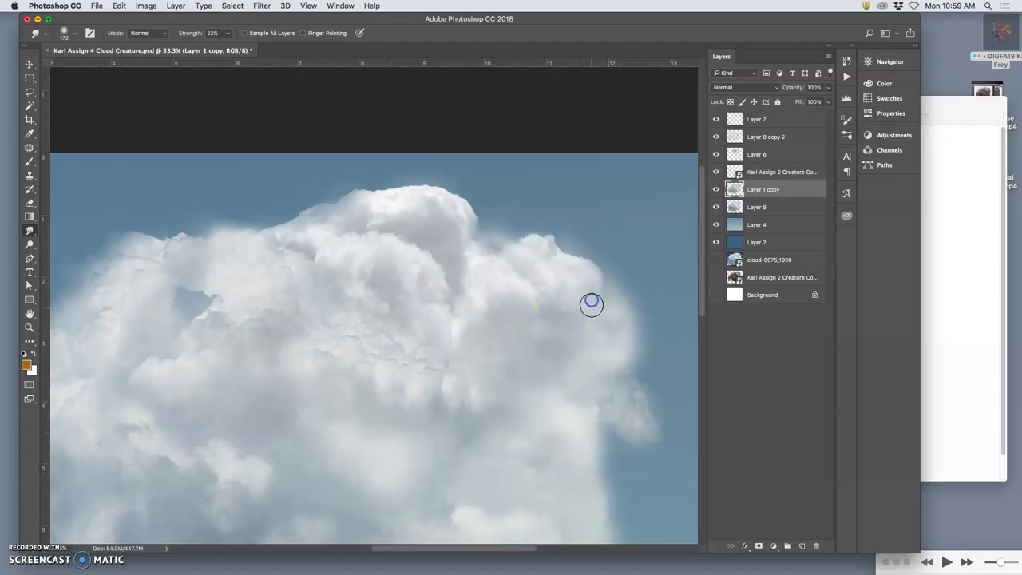
Smudge the cloud's upper-left edge on Layer 1 copy and also on Layer 5.
key(space)
drag(482, 376, 634, 376)
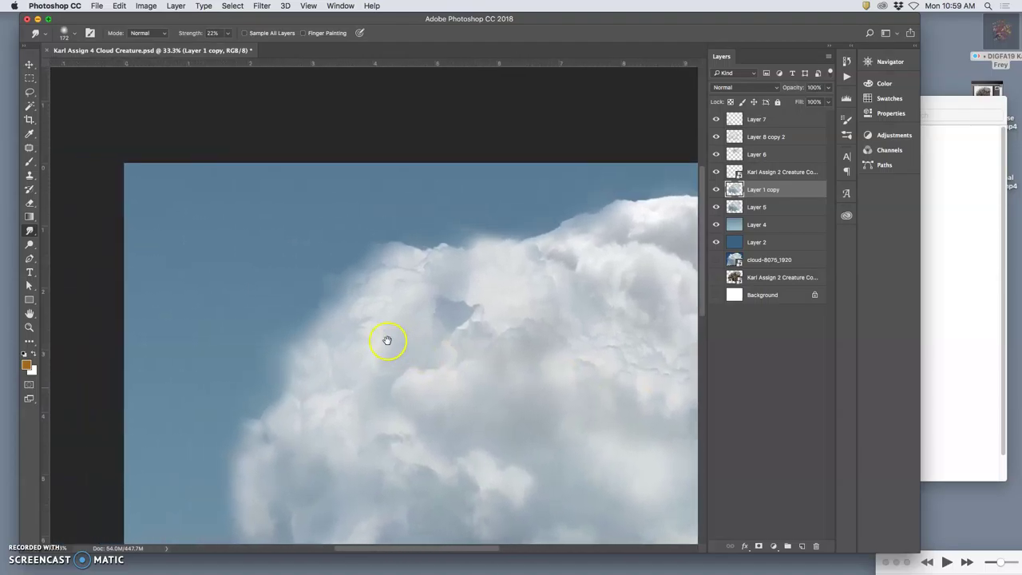
mouse_move(341, 301)
mouse_down()
mouse_move(367, 301)
mouse_move(349, 285)
mouse_up()
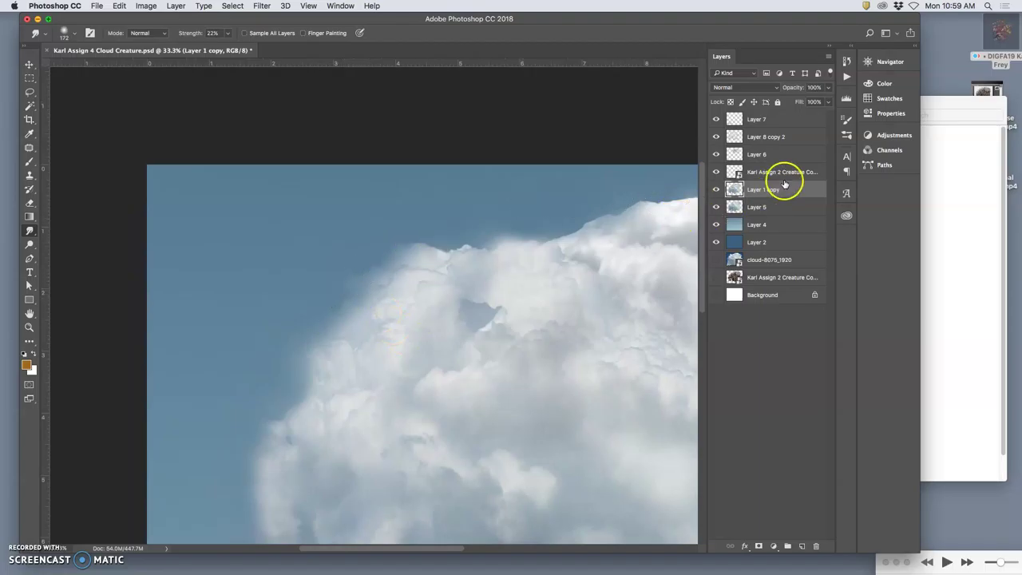
click(750, 209)
click(356, 285)
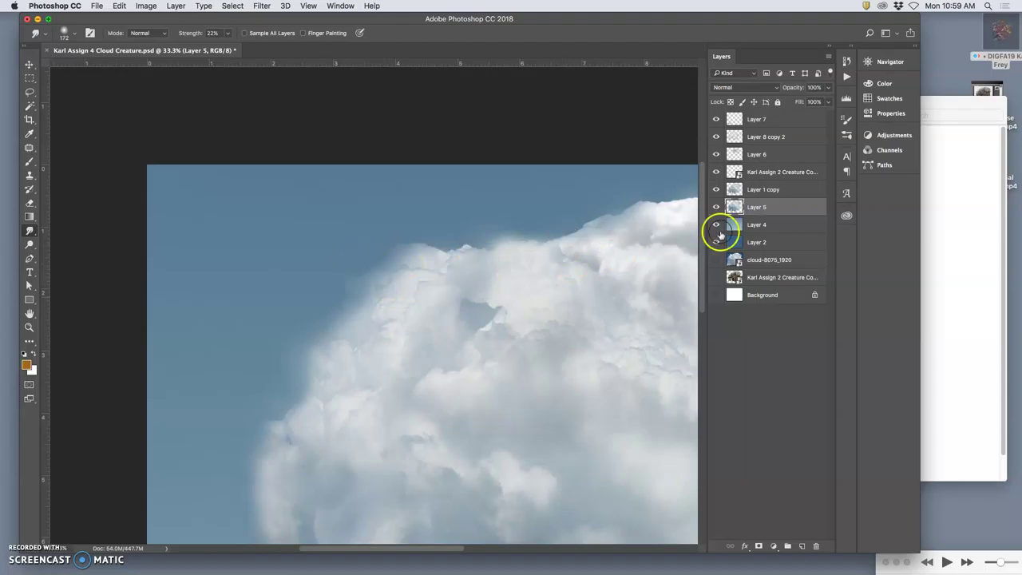
Check which layer holds the cloud's left edge by hiding and showing Layer 6 and Layer 8 copy 2.
click(716, 154)
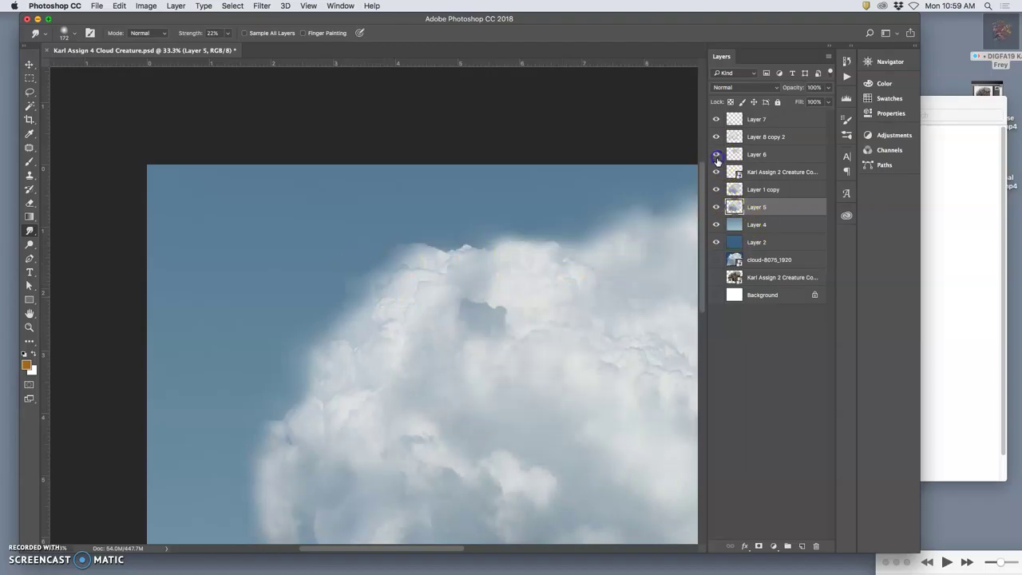
click(716, 154)
click(716, 155)
click(716, 155)
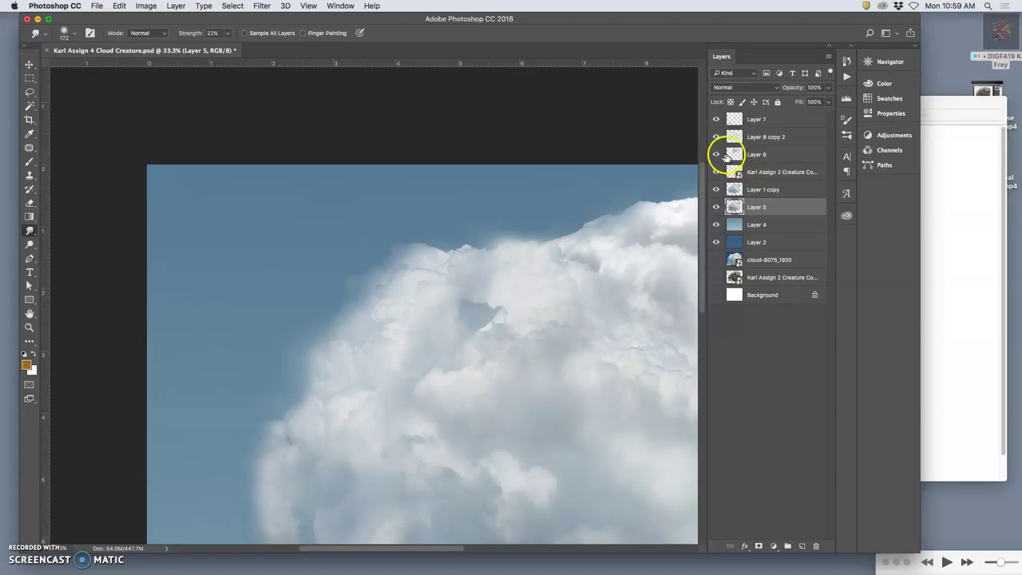
click(716, 155)
click(716, 155)
click(716, 137)
click(716, 136)
Smudge the cloud's upper-left edge on Layer 8 copy 2.
click(732, 138)
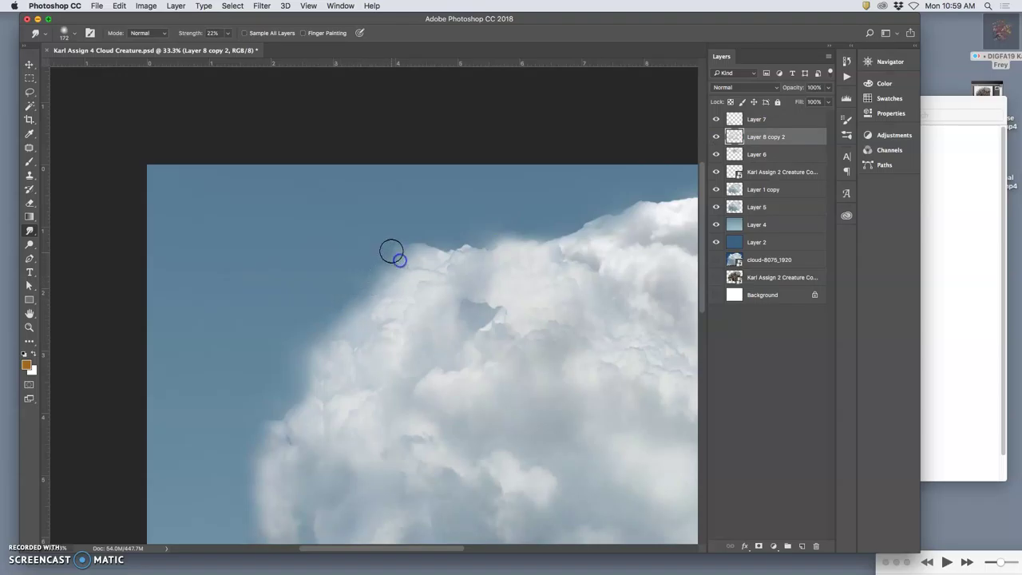
mouse_move(410, 245)
mouse_down()
mouse_move(457, 253)
mouse_move(430, 240)
mouse_move(434, 252)
mouse_move(409, 254)
mouse_up()
drag(342, 293, 342, 310)
drag(357, 283, 347, 295)
mouse_move(315, 331)
mouse_down()
mouse_move(292, 347)
mouse_move(249, 475)
mouse_move(337, 443)
mouse_move(334, 417)
mouse_up()
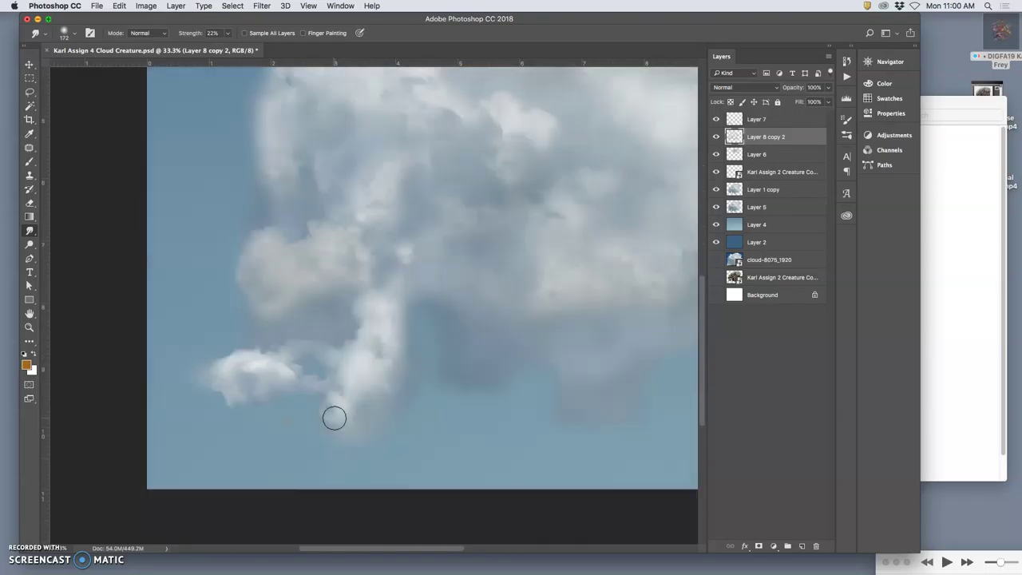
Smudge the white wisp under the cloud and the grey leg beside it on Layer 8 copy 2.
drag(333, 416, 345, 407)
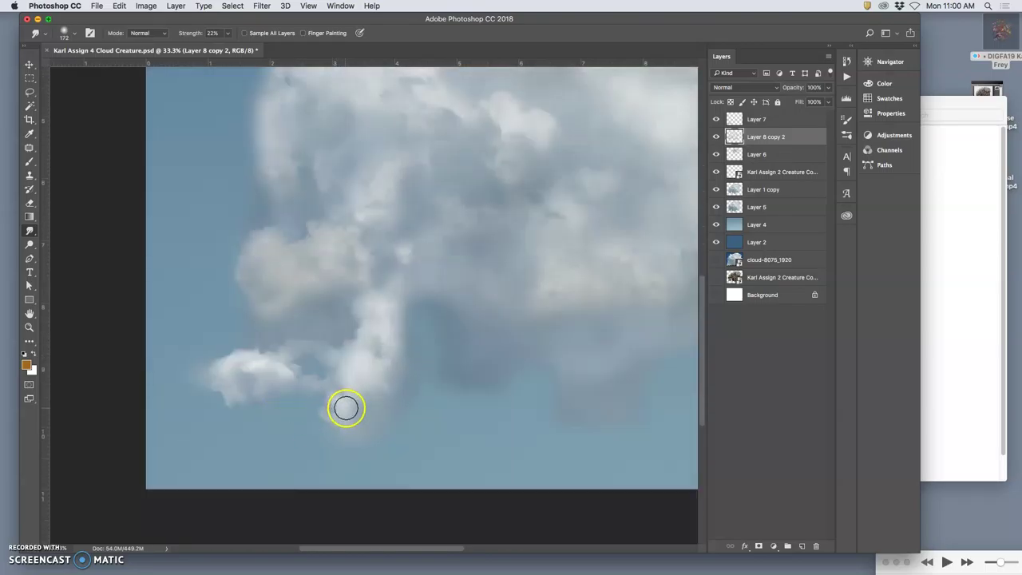
scroll(345, 408, right, 8)
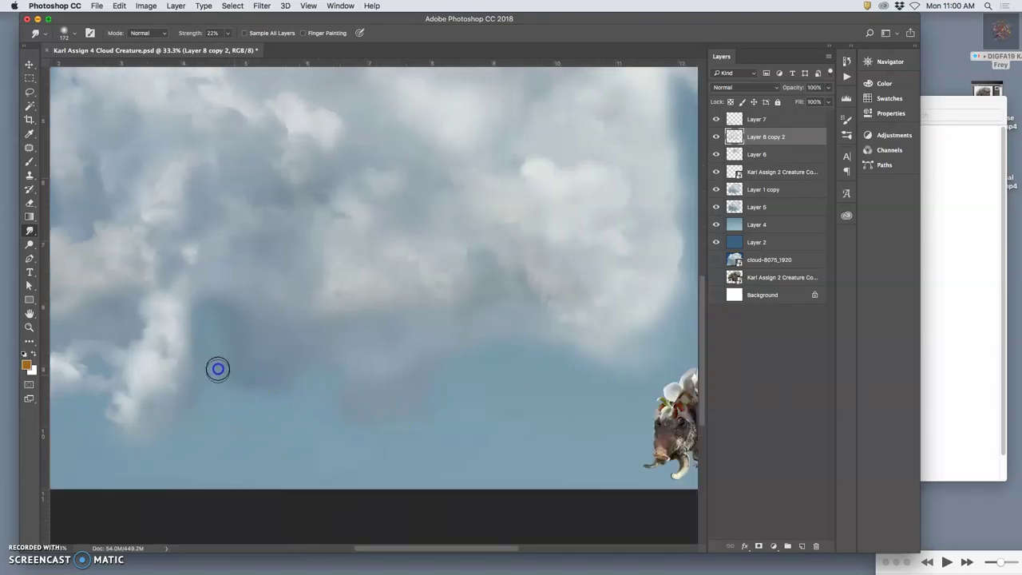
drag(235, 371, 240, 379)
Check which layer holds the cloud's right edge by hiding and showing Layer 6, the small creature layer and Layer 1 copy.
scroll(455, 376, right, 1)
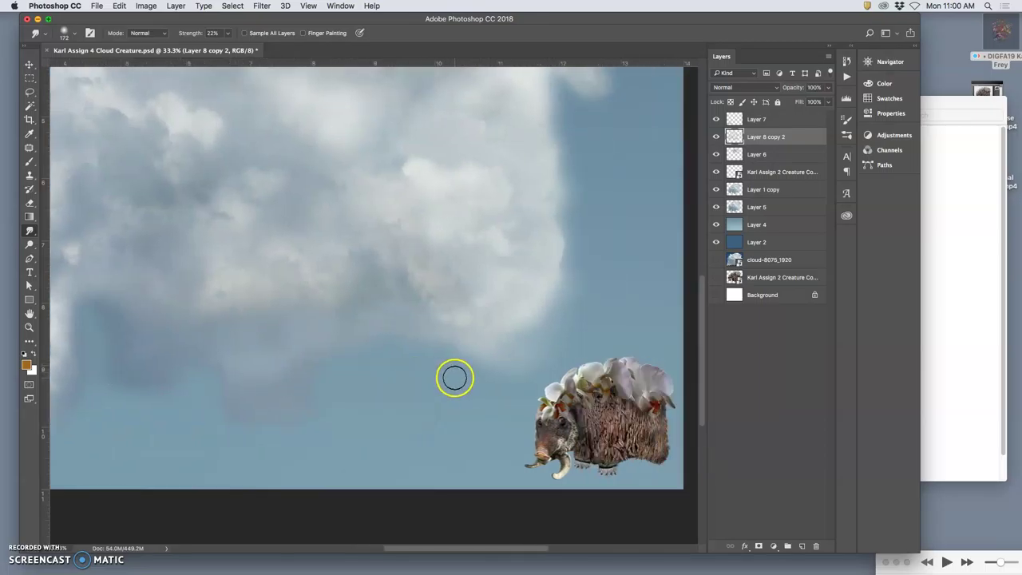
scroll(467, 365, up, 2)
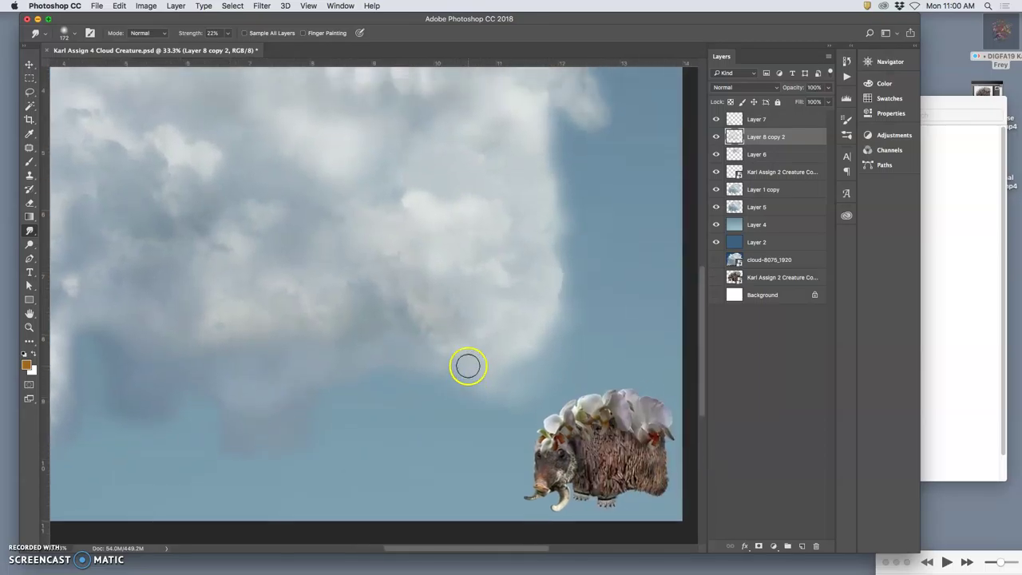
click(716, 155)
click(716, 156)
click(716, 172)
click(716, 172)
click(716, 190)
click(716, 189)
Smudge the cloud's lower-right edge on Layer 1 copy.
click(567, 291)
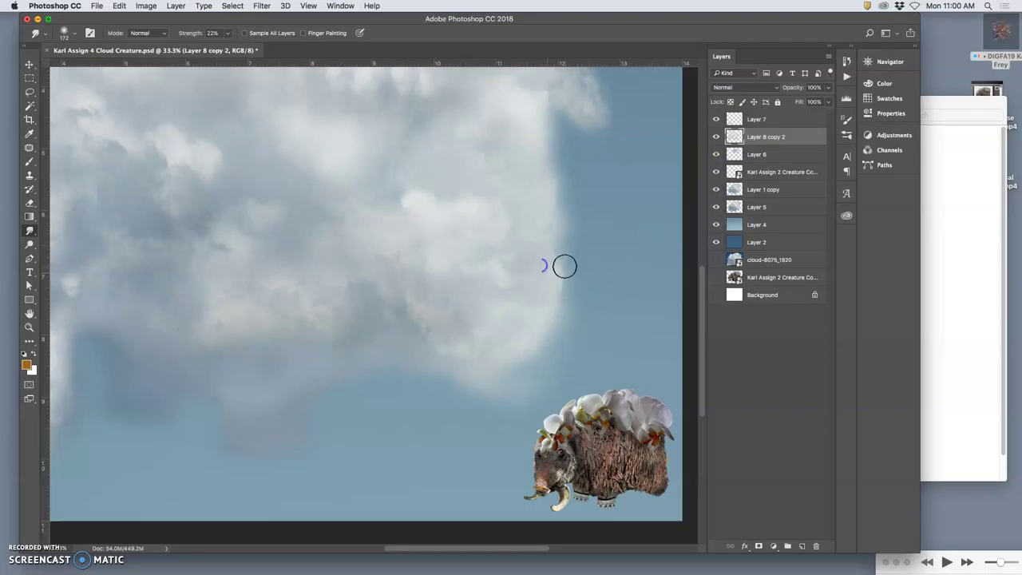
click(760, 190)
drag(565, 280, 553, 282)
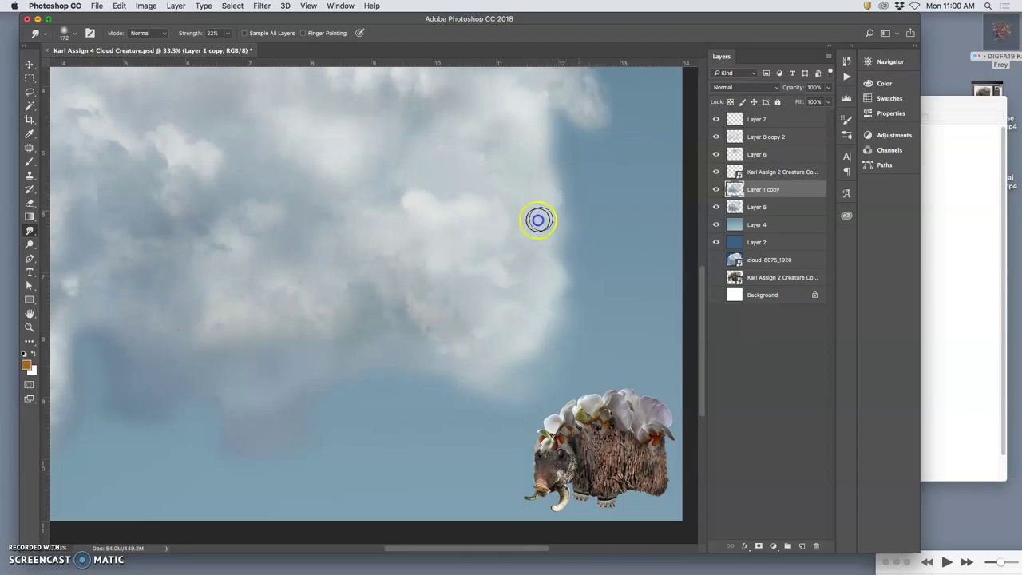
drag(561, 284, 565, 282)
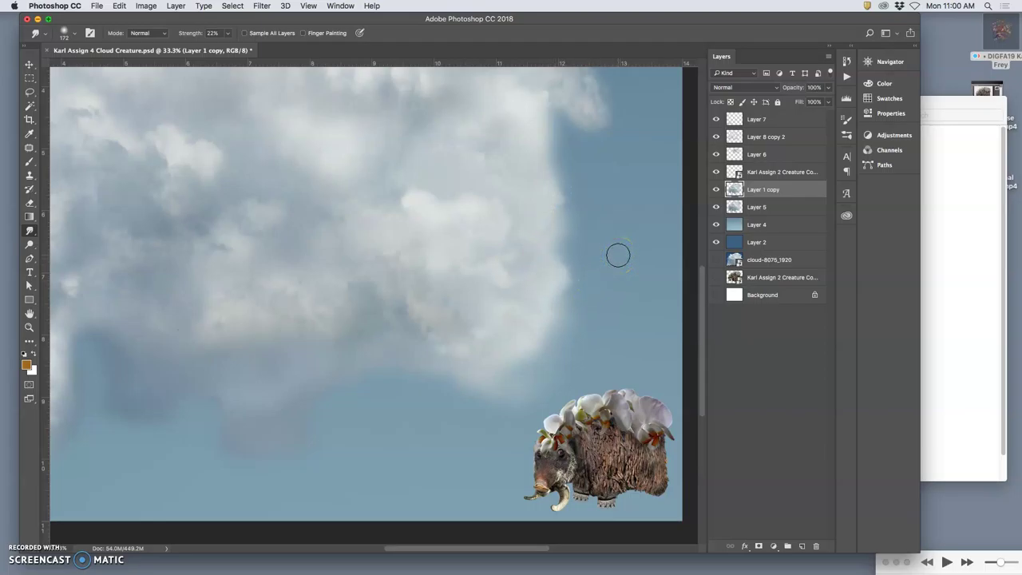
mouse_move(618, 254)
mouse_down()
mouse_move(580, 250)
mouse_move(548, 308)
mouse_move(522, 228)
mouse_move(554, 274)
mouse_move(535, 275)
mouse_up()
Dodge and then burn the midtones along the cloud's right side on Layer 1 copy at 6% exposure.
click(30, 243)
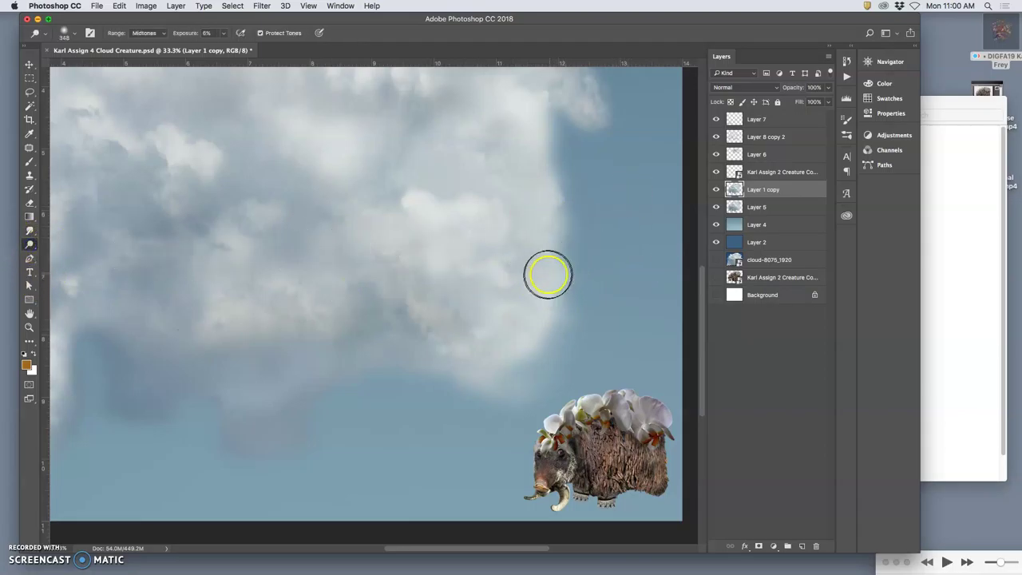
mouse_move(547, 274)
mouse_down()
mouse_move(540, 220)
mouse_move(523, 242)
mouse_move(525, 210)
mouse_move(541, 207)
mouse_move(546, 233)
mouse_move(533, 247)
mouse_move(561, 254)
mouse_move(508, 307)
mouse_up()
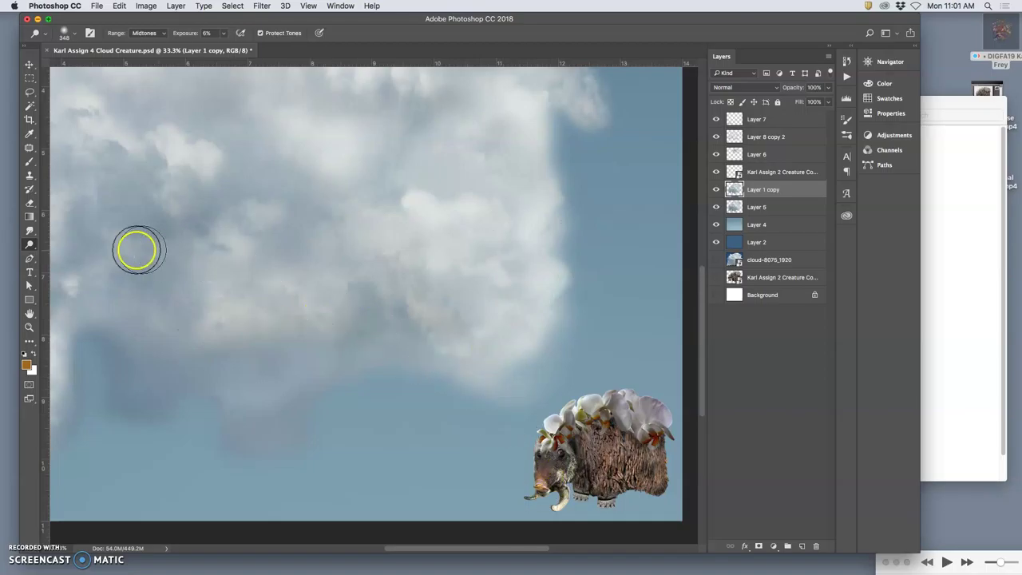
click(29, 245)
click(59, 252)
mouse_move(547, 232)
mouse_down()
mouse_move(521, 257)
mouse_move(538, 240)
mouse_move(521, 262)
mouse_move(537, 254)
mouse_move(532, 267)
mouse_move(550, 252)
mouse_move(539, 288)
mouse_move(558, 270)
mouse_move(468, 292)
mouse_move(639, 375)
mouse_move(592, 339)
mouse_up()
Soften the cloud's lower-right edge and underside on Layer 1 copy with the Eraser at 19% opacity.
key(super+minus)
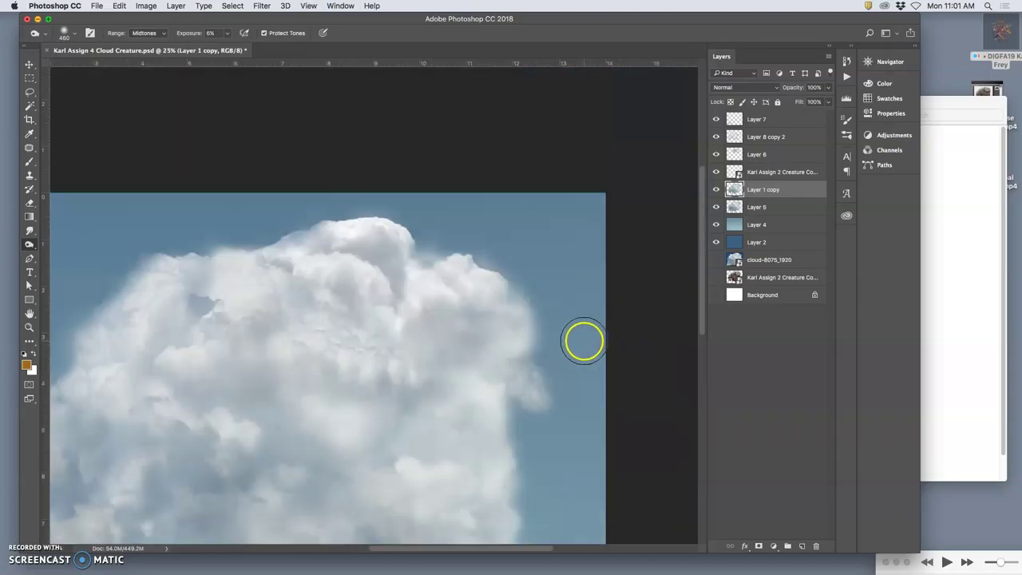
scroll(592, 339, down, 3)
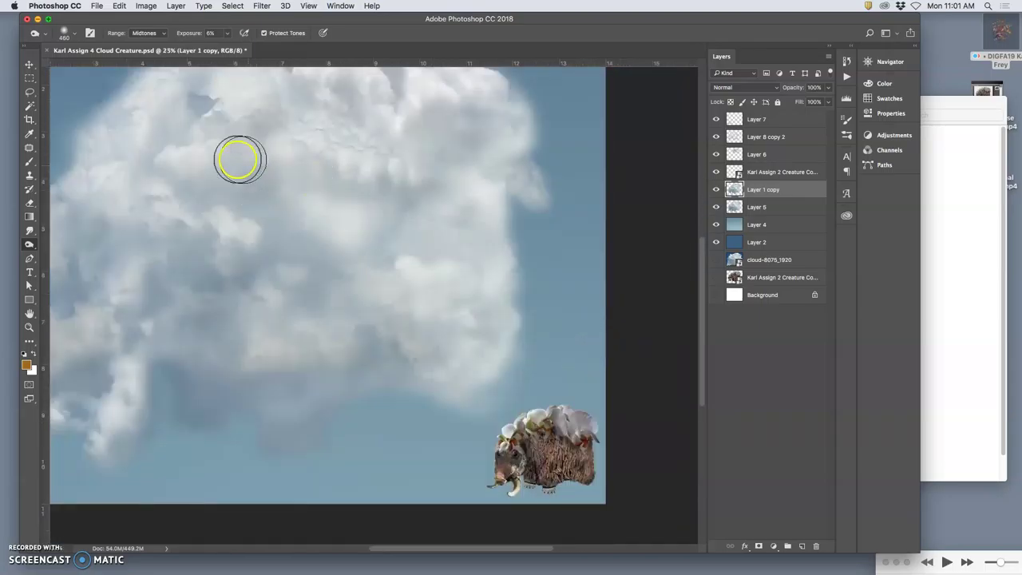
click(30, 203)
mouse_move(582, 328)
mouse_down()
mouse_move(518, 338)
mouse_move(512, 319)
mouse_move(508, 349)
mouse_up()
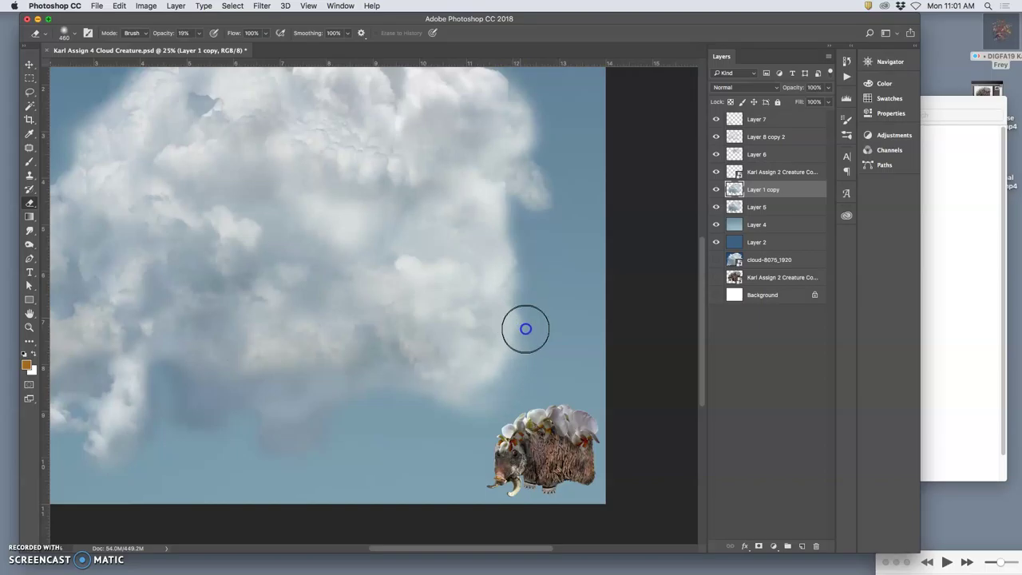
mouse_move(459, 412)
mouse_down()
mouse_move(429, 461)
mouse_move(373, 449)
mouse_move(391, 404)
mouse_move(435, 414)
mouse_move(546, 347)
mouse_move(510, 310)
mouse_move(501, 367)
mouse_move(416, 409)
mouse_move(259, 439)
mouse_move(148, 382)
mouse_up()
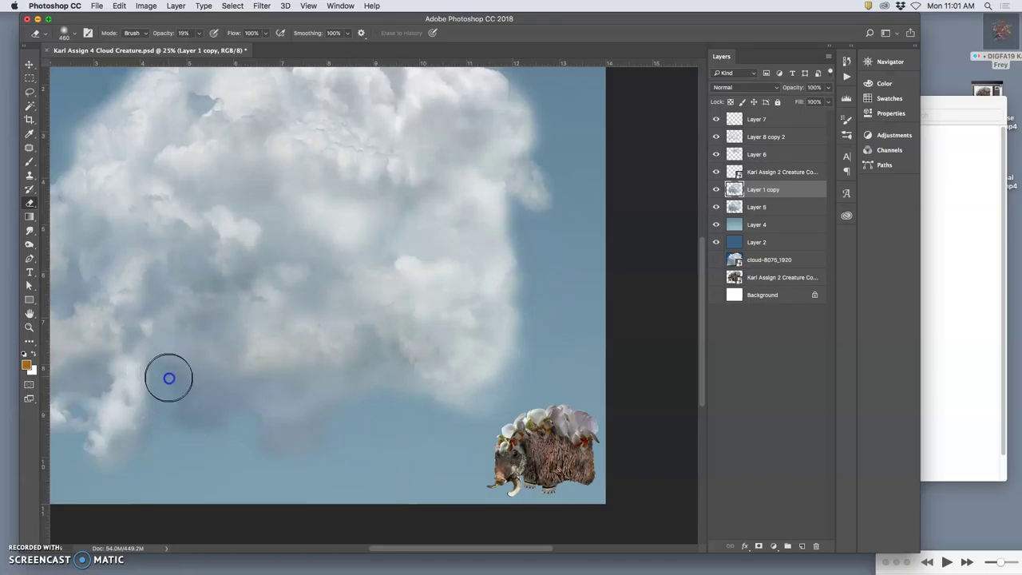
Check Layer 5's contribution and erase softly around the grey leg under the cloud on that layer.
click(716, 207)
click(716, 207)
click(757, 207)
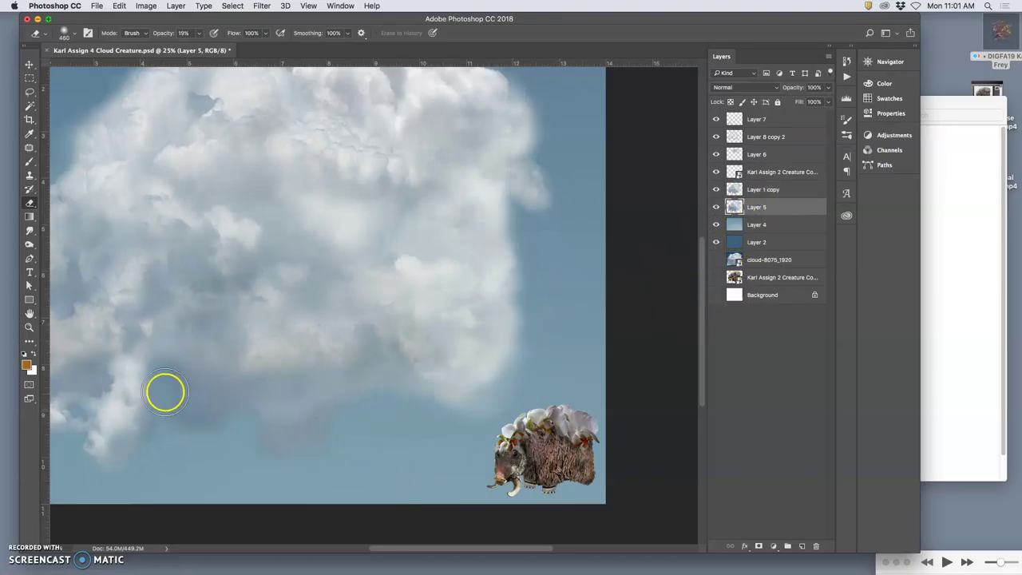
mouse_move(156, 389)
mouse_down()
mouse_move(159, 370)
mouse_move(174, 383)
mouse_move(165, 424)
mouse_move(148, 436)
mouse_move(162, 388)
mouse_move(226, 415)
mouse_up()
Flip the sky gradient on Layer 4 vertically, with the whole image in view.
key(super+minus)
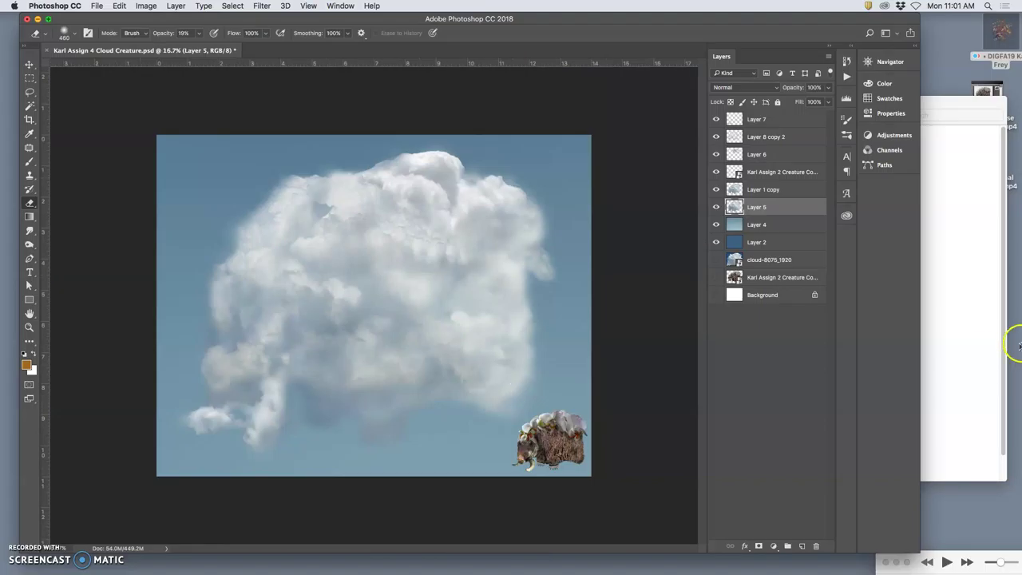
click(771, 228)
click(716, 224)
click(716, 224)
key(ctrl+t)
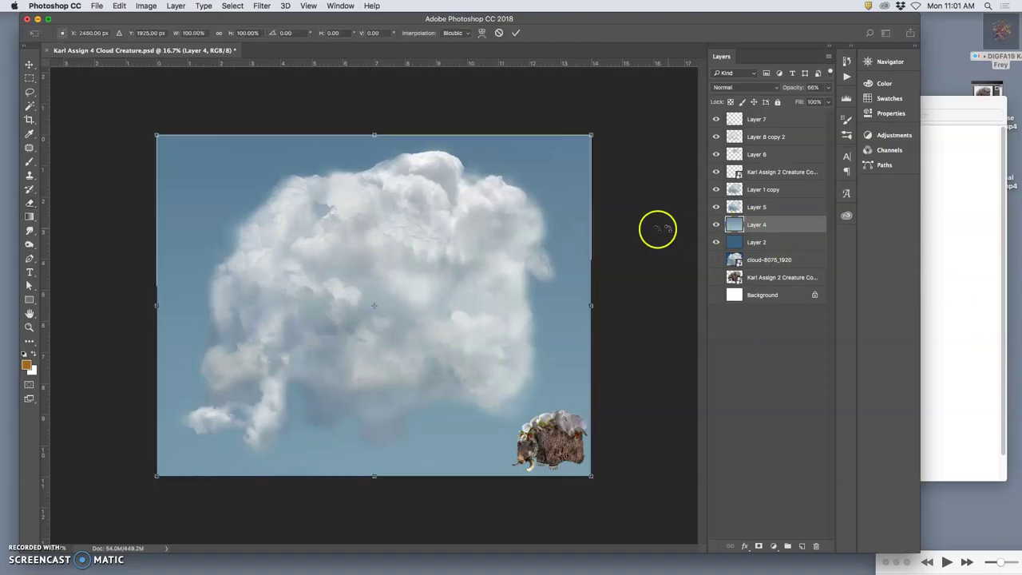
right_click(546, 233)
click(566, 373)
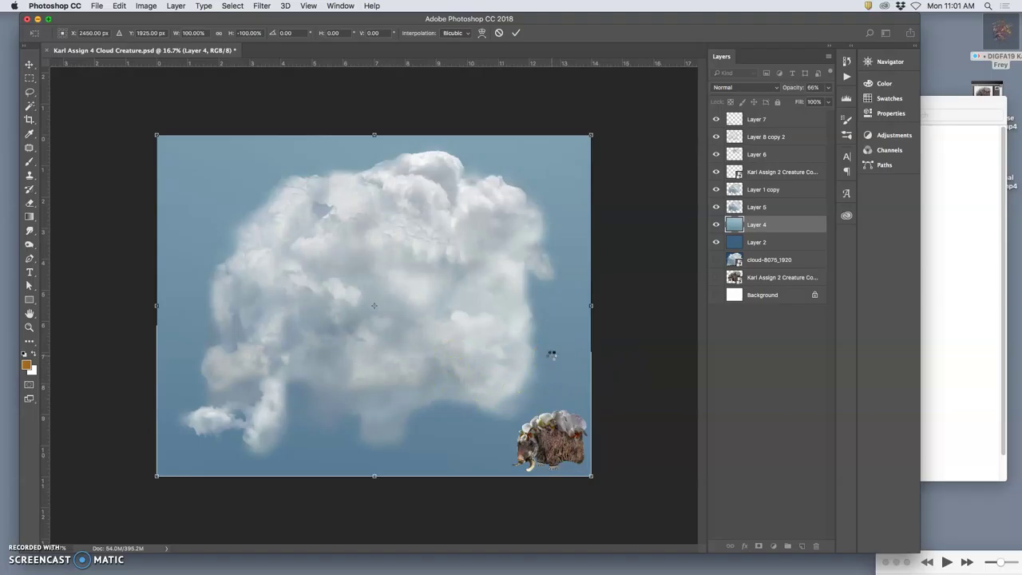
key(e)
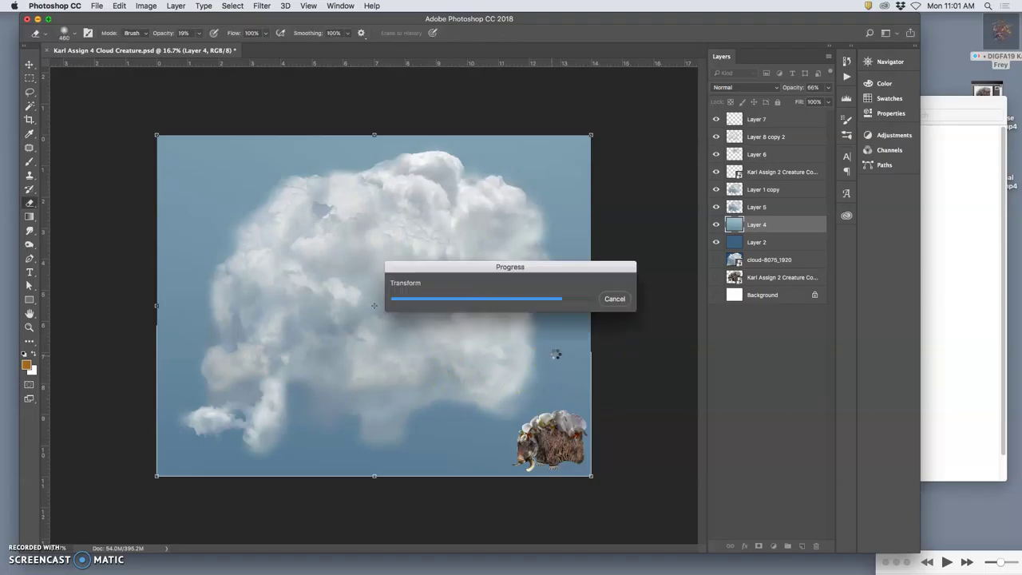
Duplicate Layer 4 and flip the copy both horizontally and vertically.
key(super+j)
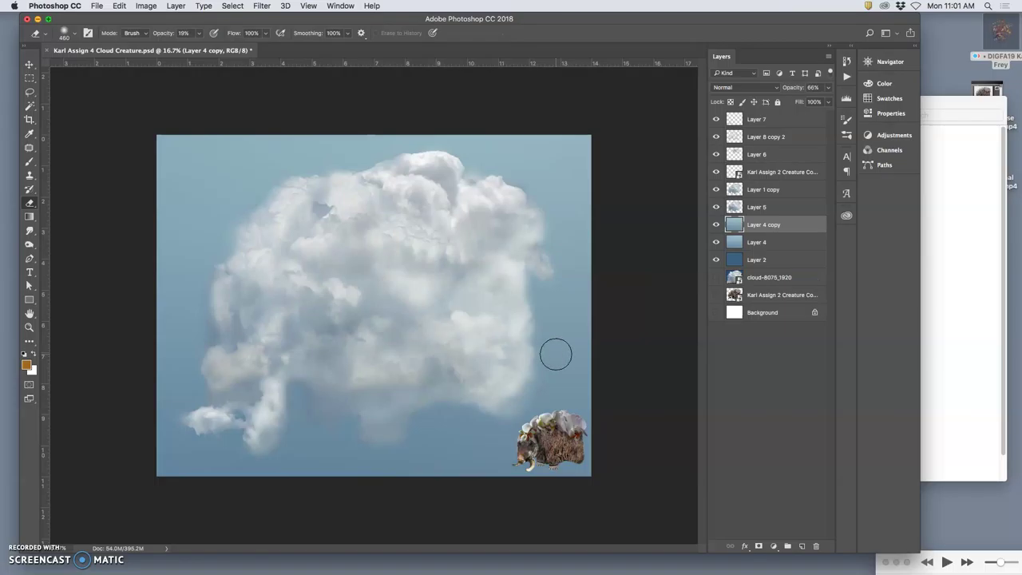
key(super+t)
right_click(557, 345)
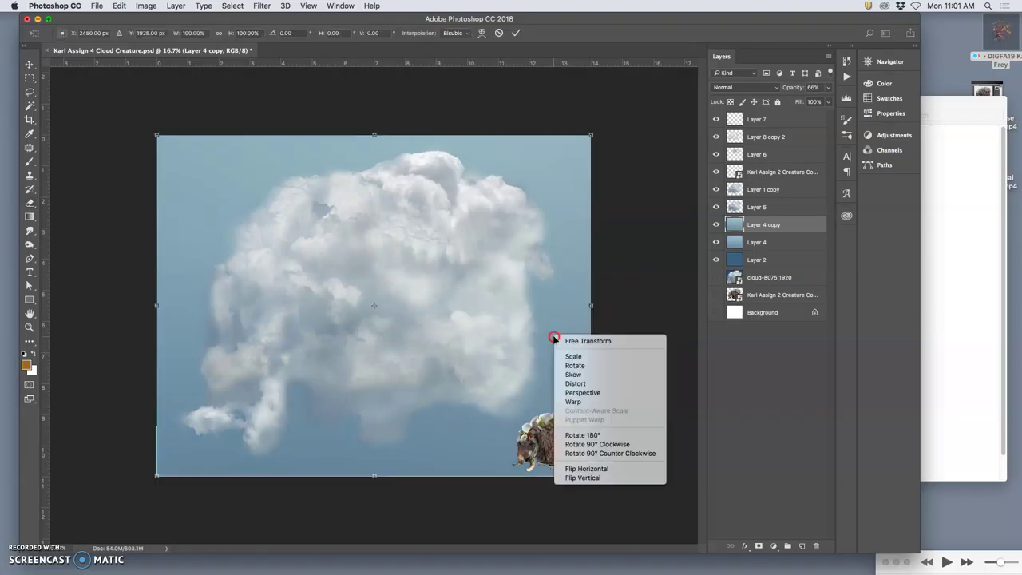
click(586, 469)
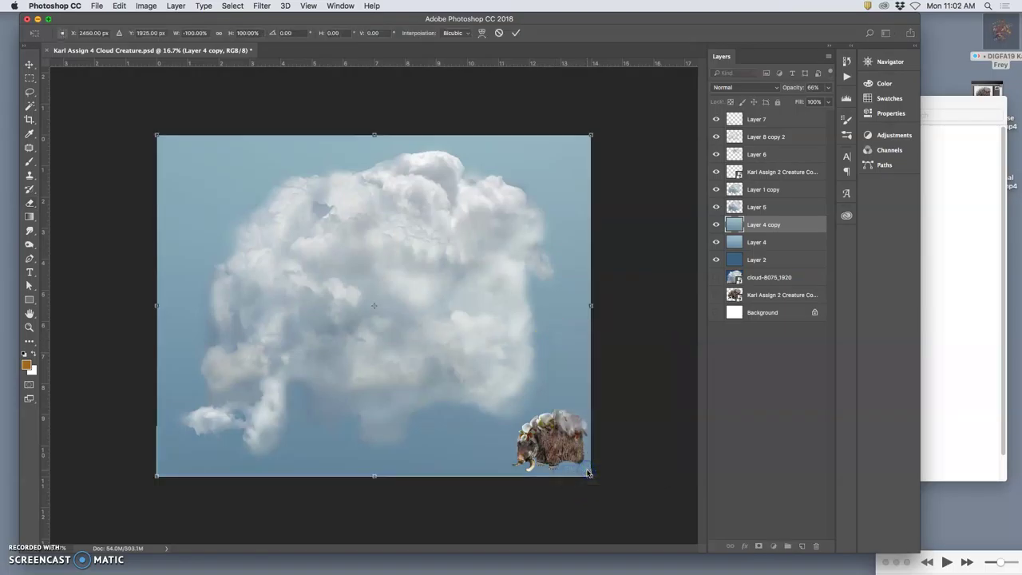
right_click(549, 371)
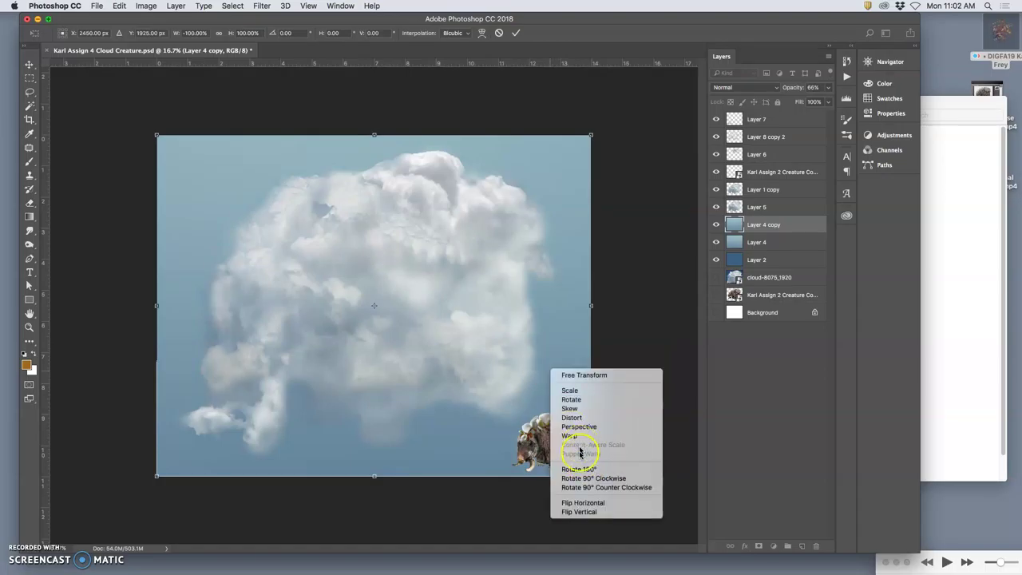
click(578, 513)
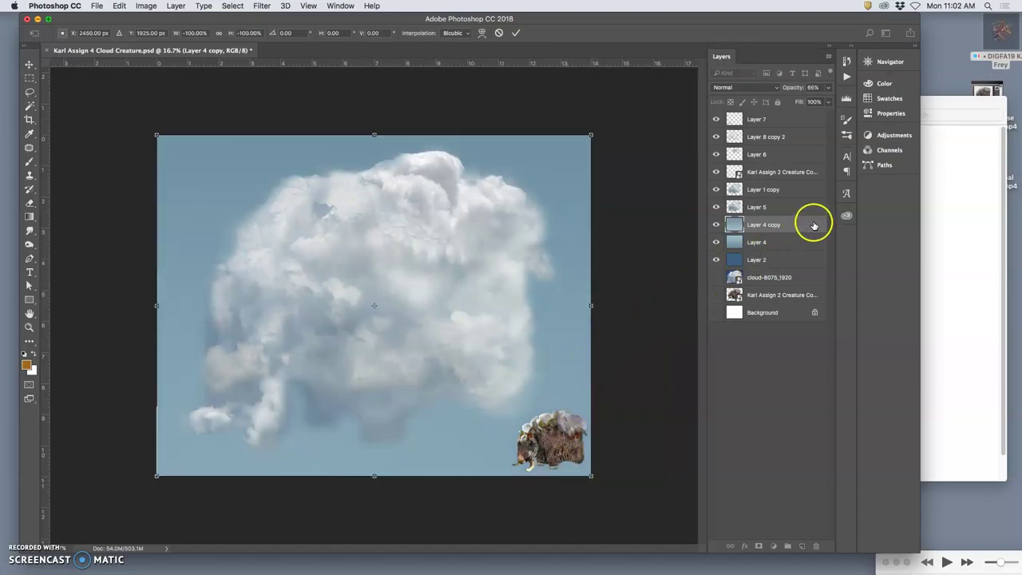
Lower Layer 4 copy's opacity to 27%, commit its flip, and compare the sky with that layer hidden and shown.
click(827, 87)
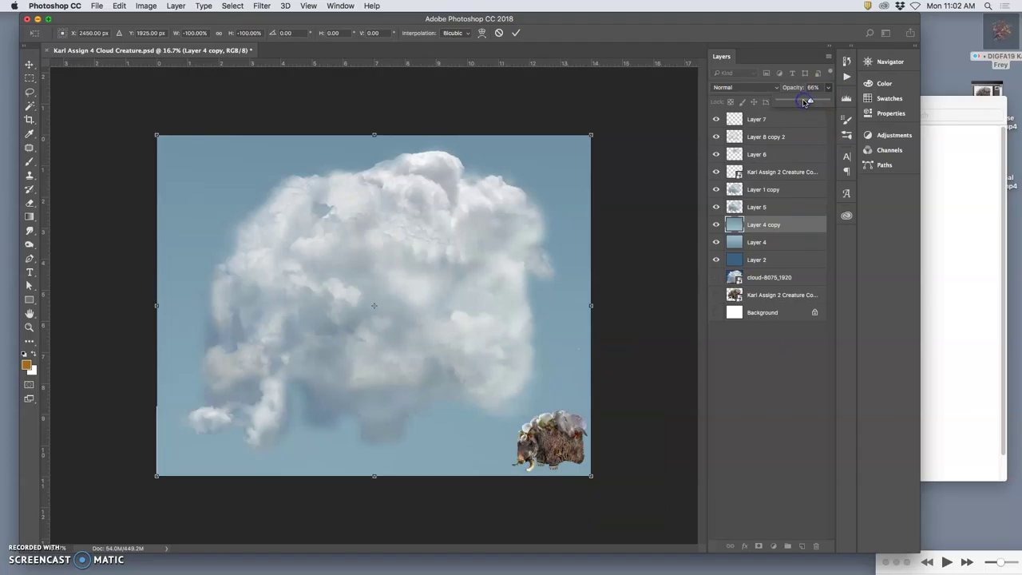
drag(804, 102, 792, 101)
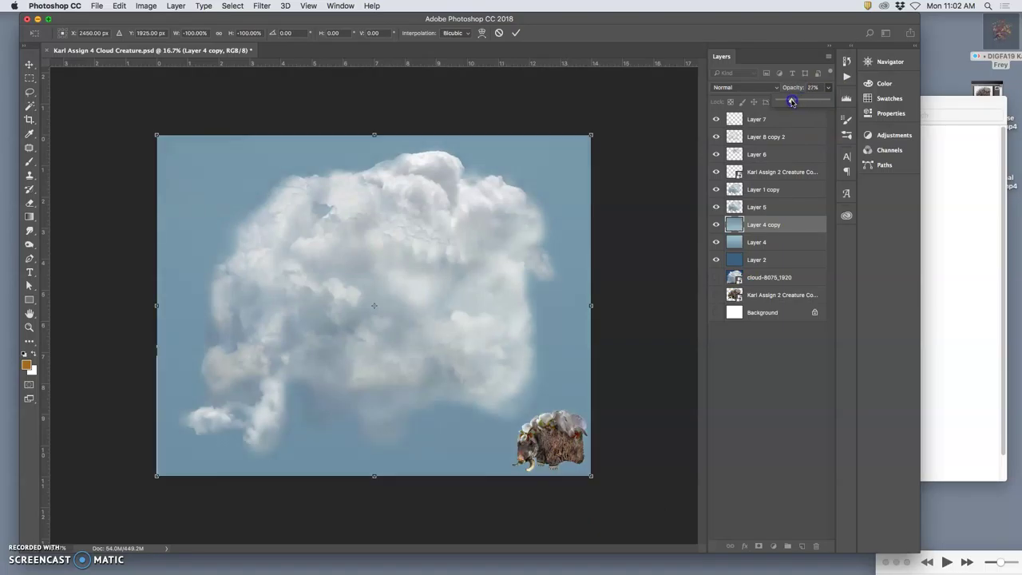
click(716, 226)
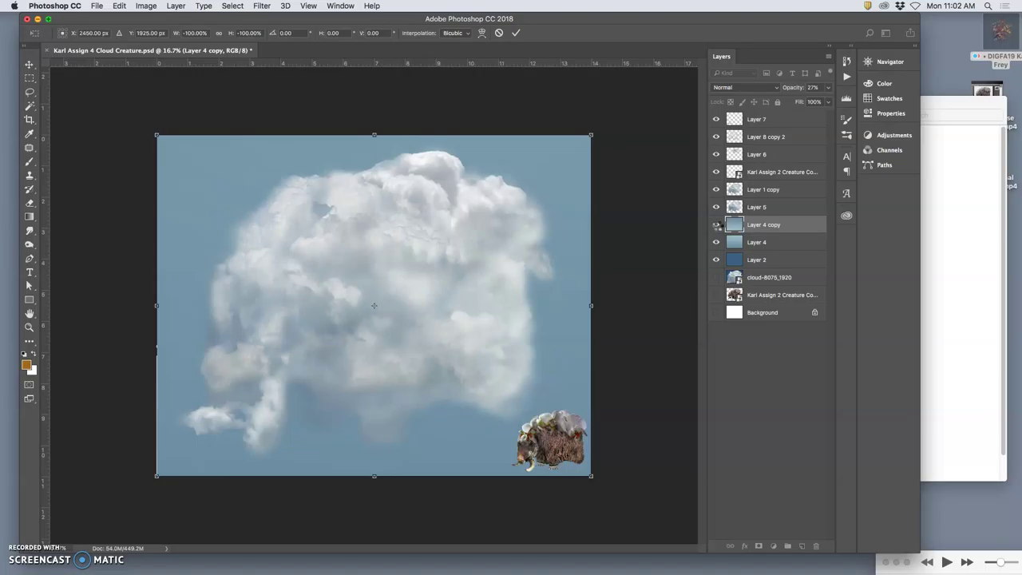
key(Return)
key(e)
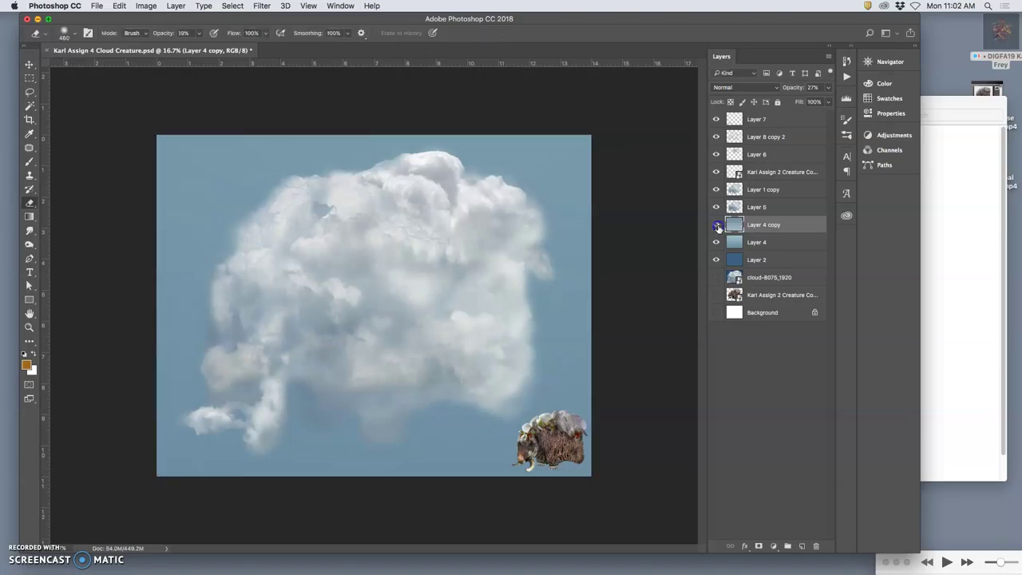
click(717, 226)
click(717, 227)
click(717, 226)
click(717, 227)
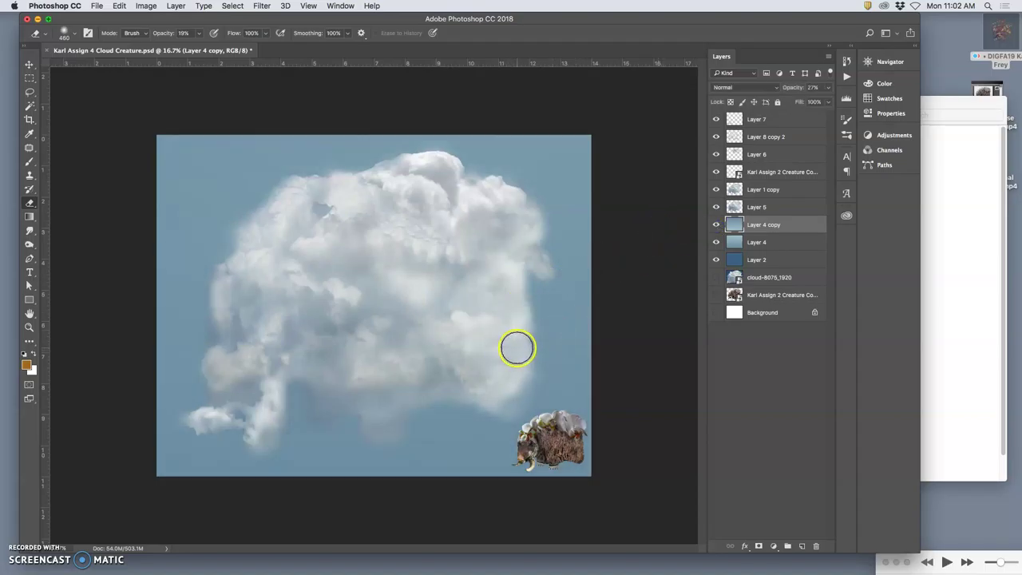
scroll(517, 348, up, 1)
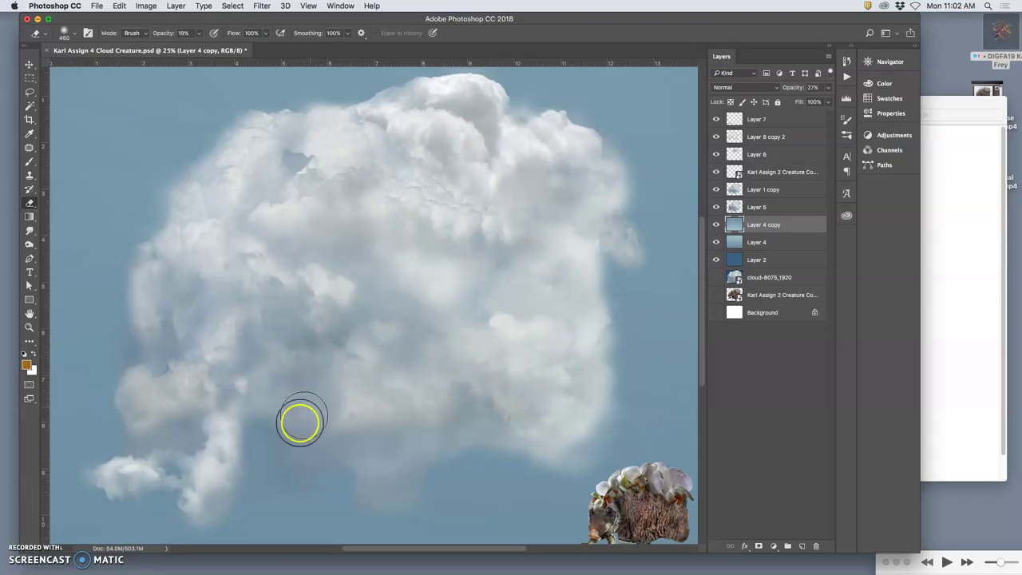
mouse_move(298, 426)
mouse_down()
mouse_move(255, 451)
mouse_move(254, 437)
mouse_move(242, 511)
mouse_move(247, 482)
mouse_move(231, 468)
mouse_move(254, 483)
mouse_move(234, 507)
mouse_up()
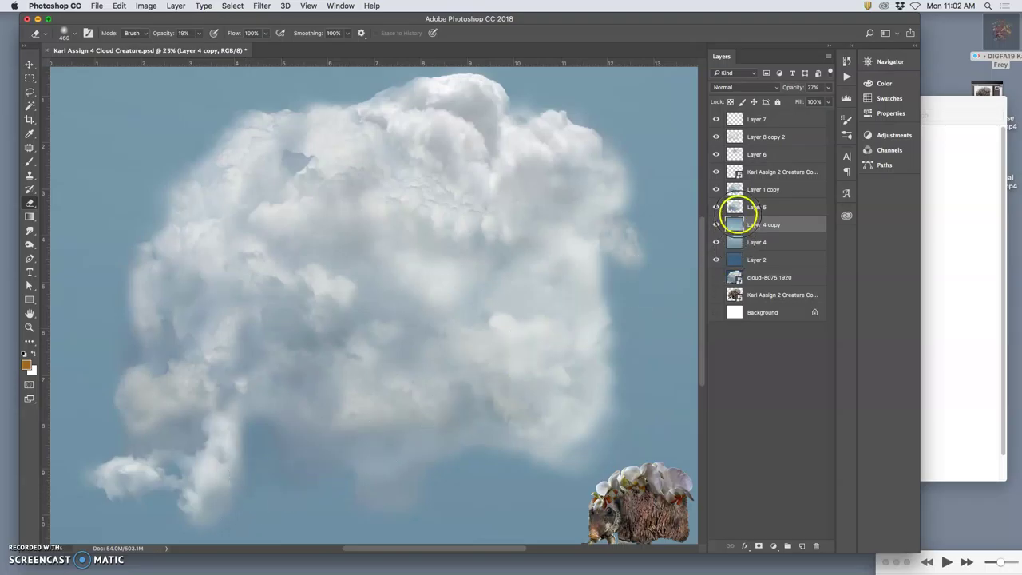
key(super+z)
click(848, 62)
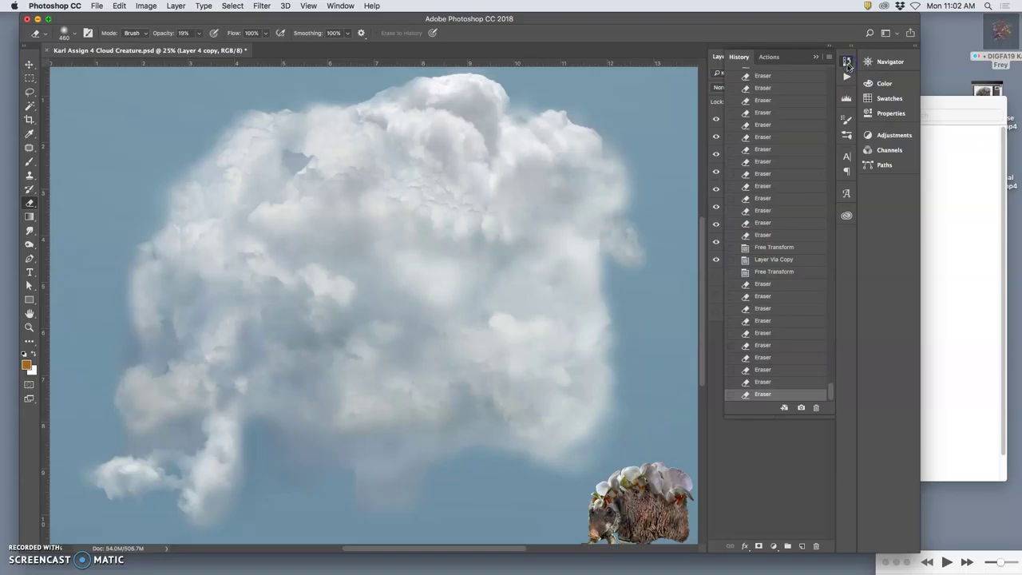
click(772, 272)
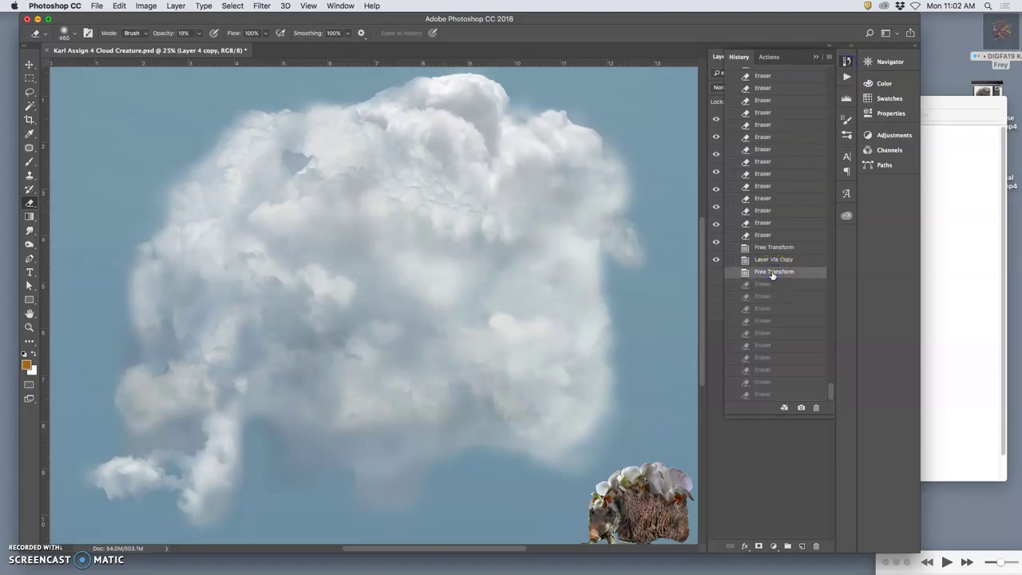
click(721, 269)
click(712, 348)
click(770, 247)
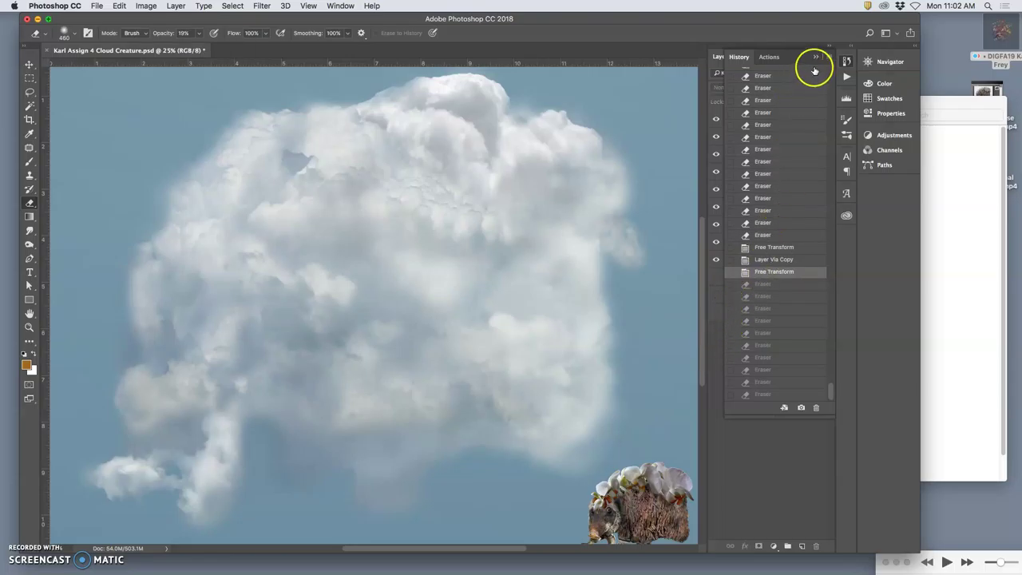
click(815, 57)
Check Layer 5's contribution and soften the cloud's underside and lower-right edge on it with the Eraser at 19% opacity.
click(717, 208)
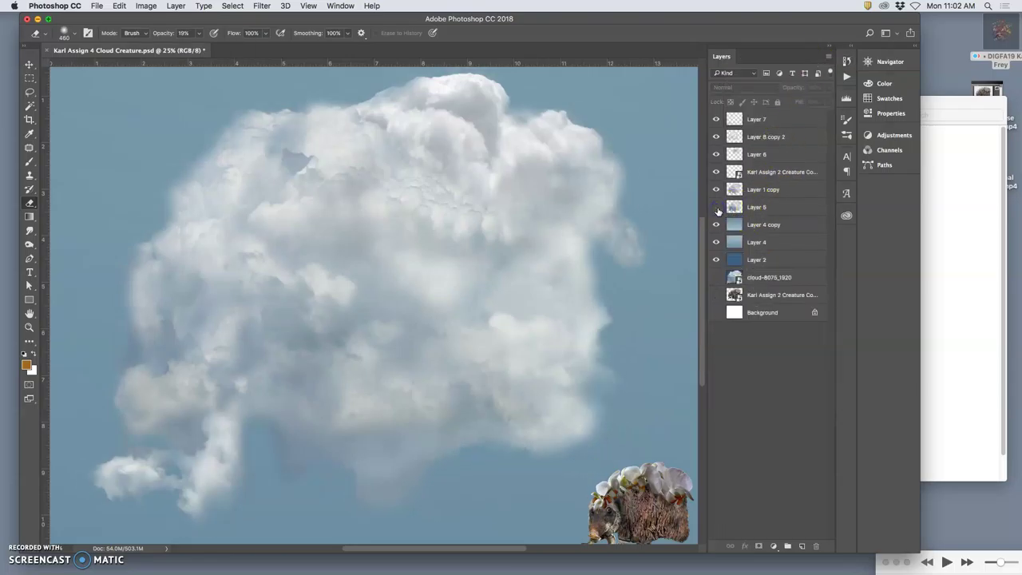
click(717, 208)
click(748, 209)
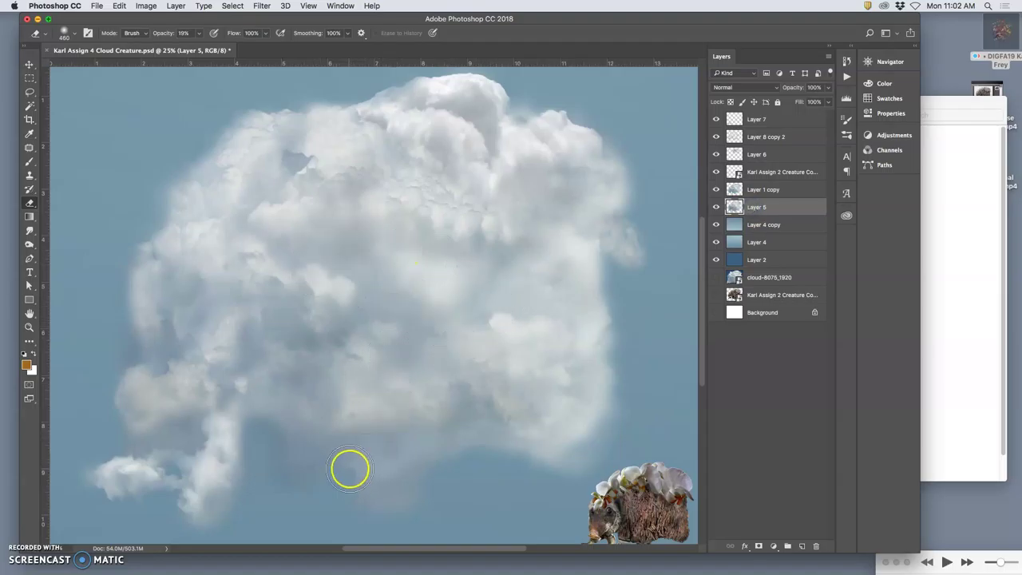
mouse_move(348, 473)
mouse_down()
mouse_move(307, 490)
mouse_move(266, 457)
mouse_move(254, 469)
mouse_move(369, 474)
mouse_up()
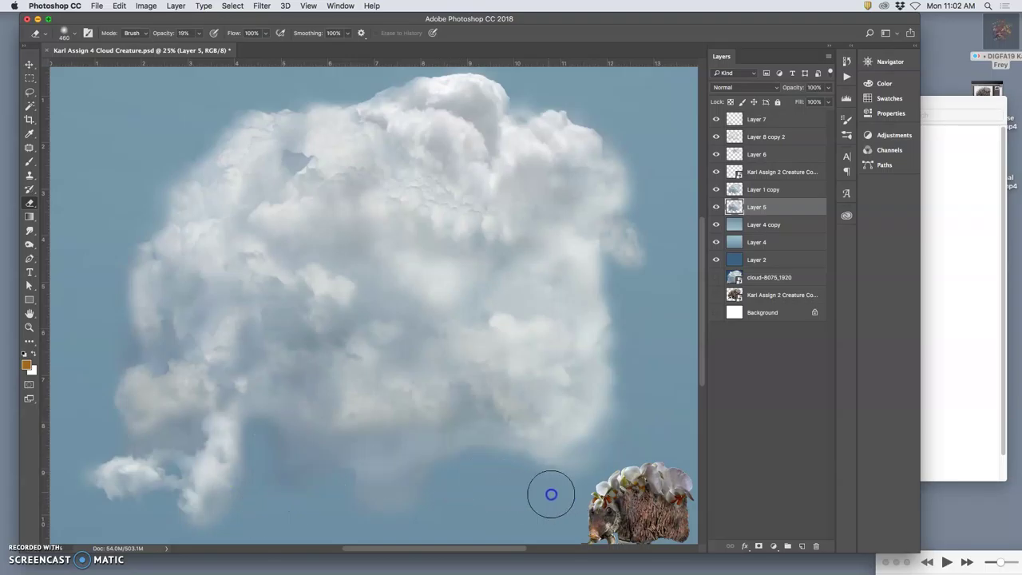
drag(447, 478, 464, 453)
Hide the sky layers Layer 4 copy, Layer 4 and Layer 2, with the whole image in view.
key(super+minus)
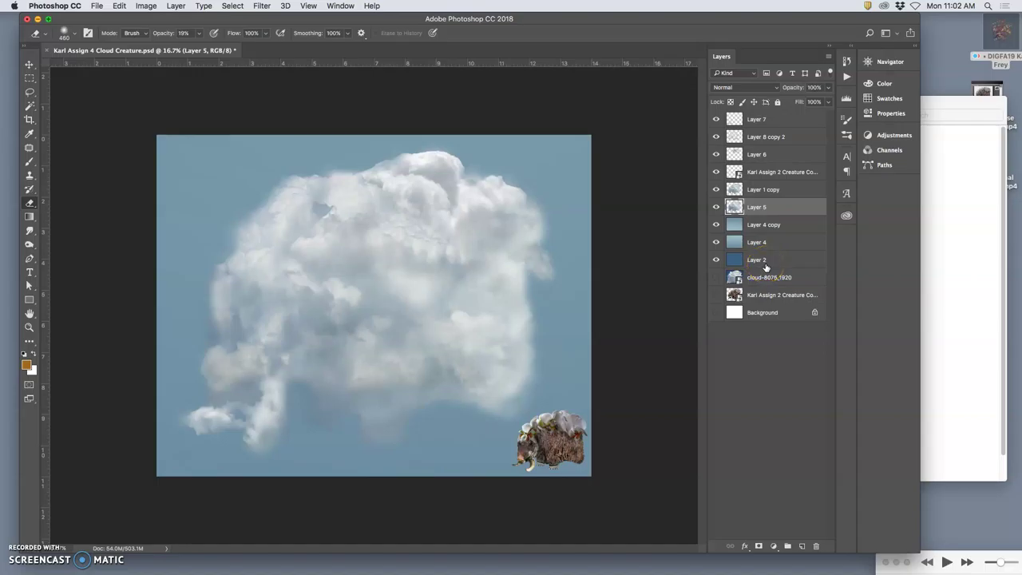
click(716, 241)
click(716, 259)
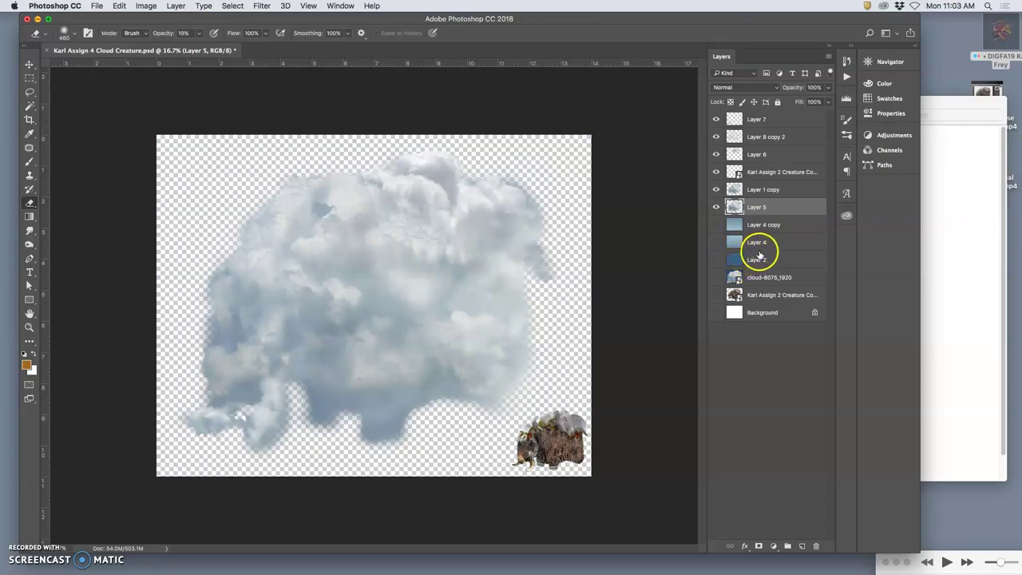
Add a new layer above Layer 7, color-label it red and name it CLONE STAMP.
click(762, 121)
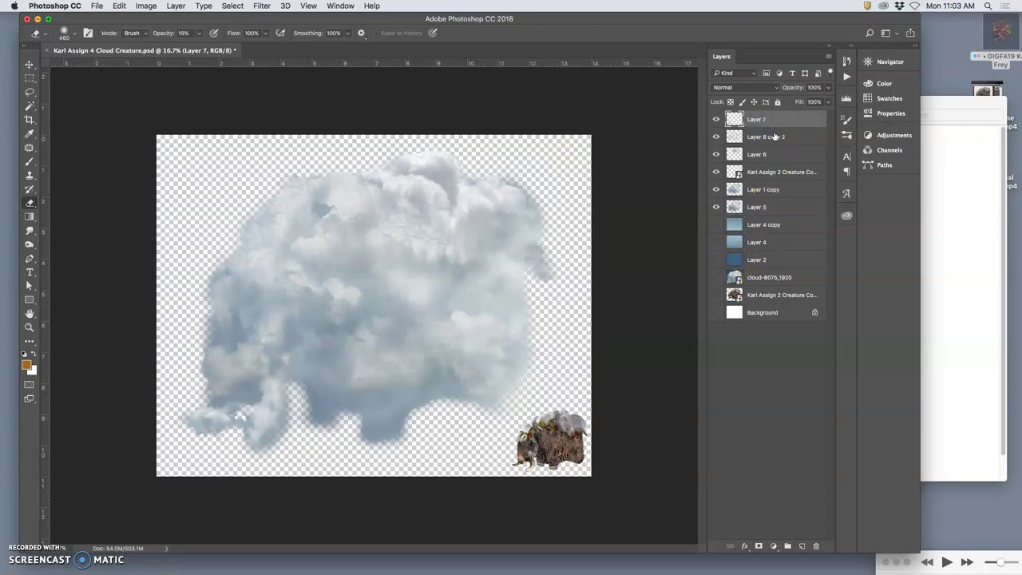
click(801, 545)
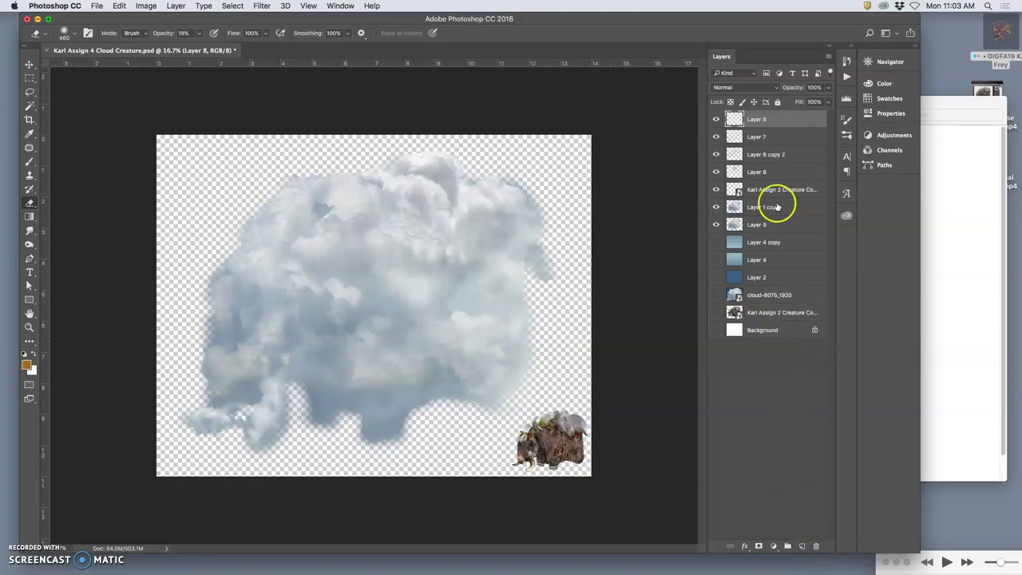
right_click(716, 119)
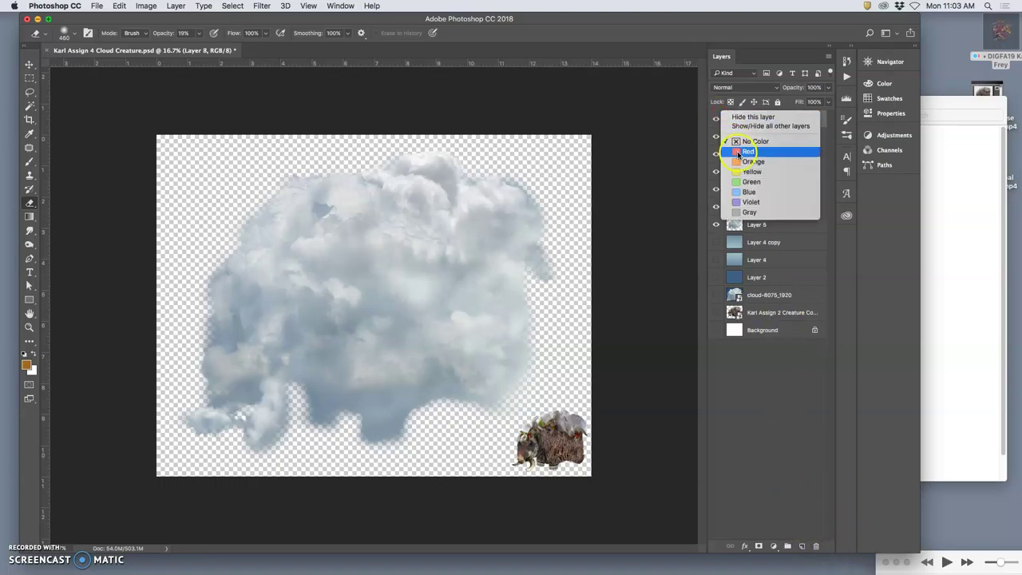
click(738, 152)
click(756, 120)
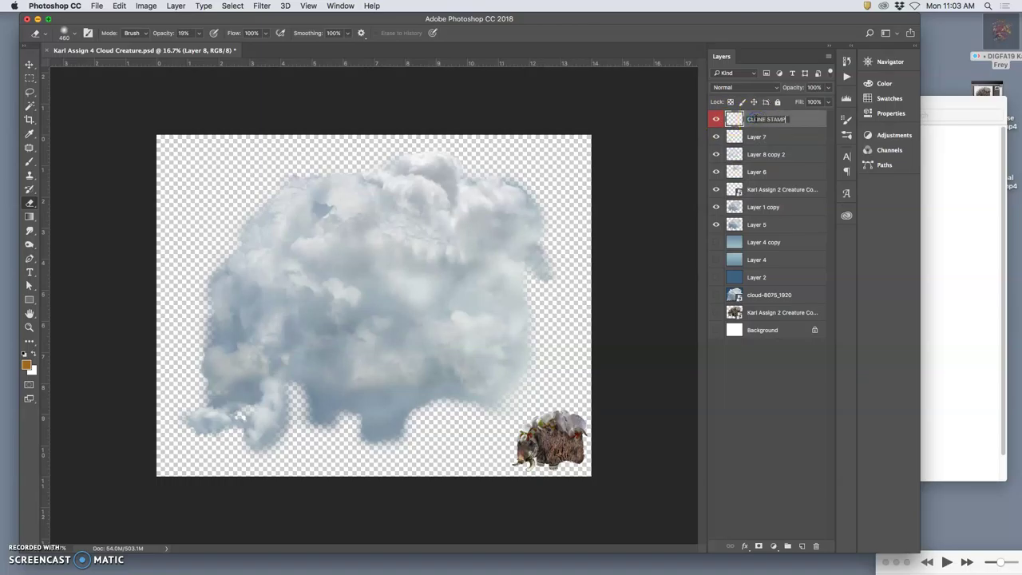
click(32, 180)
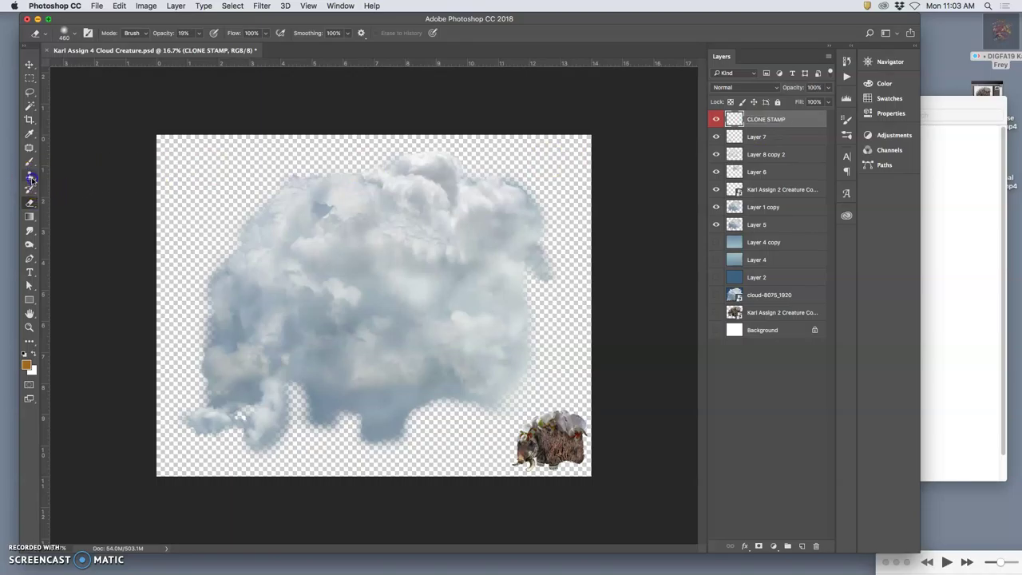
Lower the Clone Stamp brush's hardness and clone cloud texture at 50% opacity over the grey legs under the body.
click(30, 177)
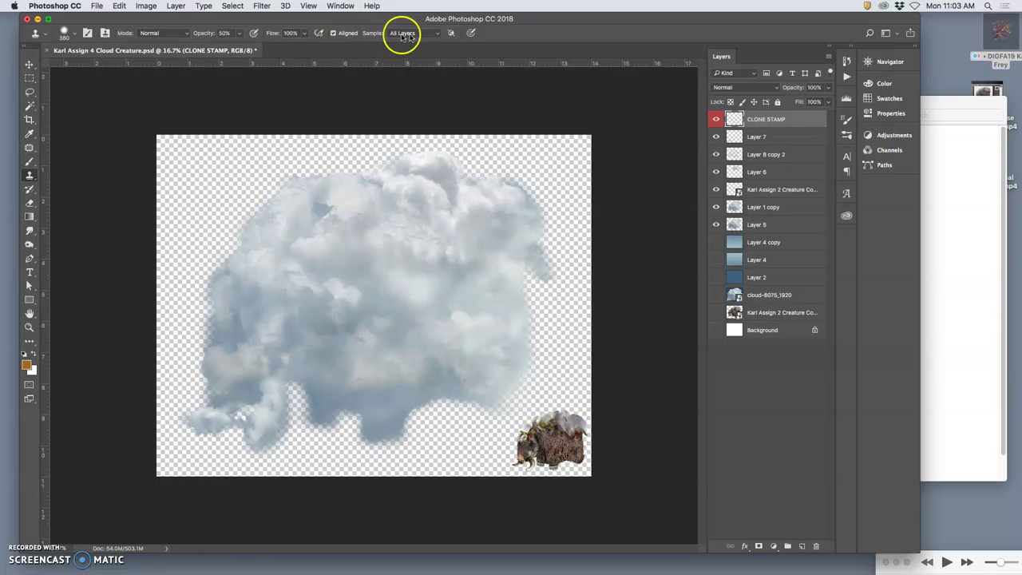
click(79, 39)
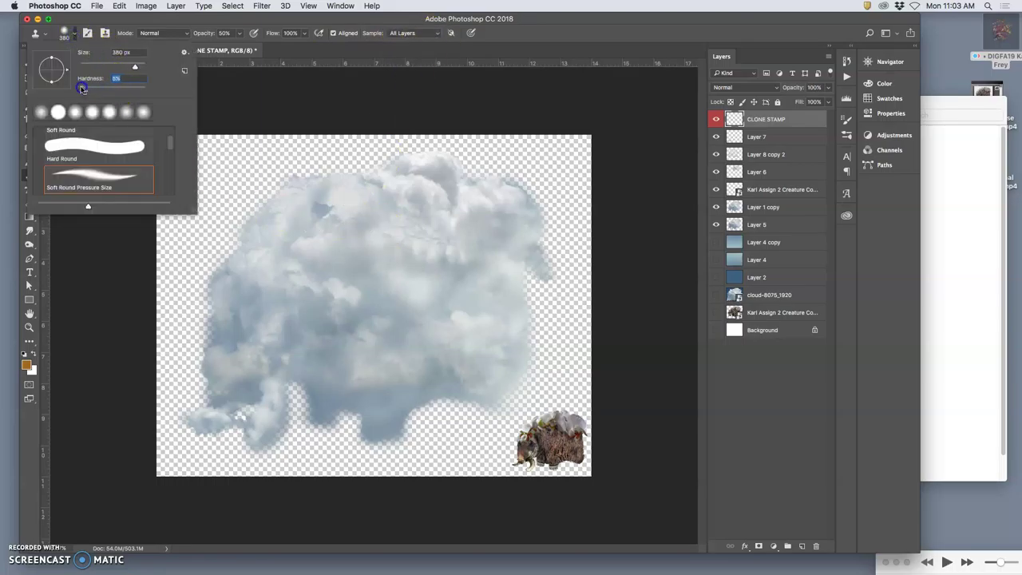
drag(79, 87, 73, 89)
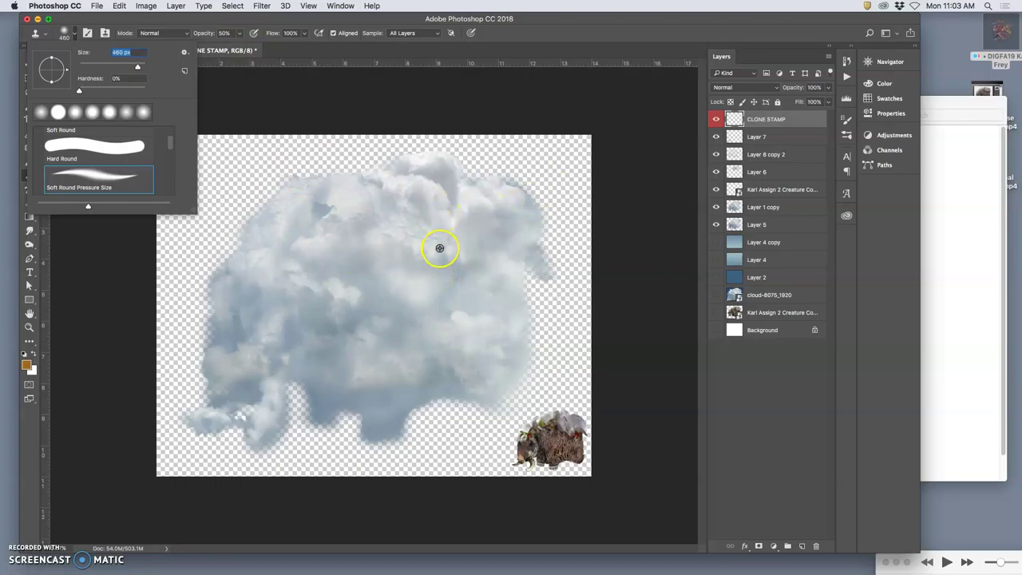
click(337, 293)
mouse_move(338, 292)
mouse_down()
mouse_move(340, 336)
mouse_move(332, 331)
mouse_move(328, 422)
mouse_move(312, 386)
mouse_move(325, 404)
mouse_move(348, 392)
mouse_up()
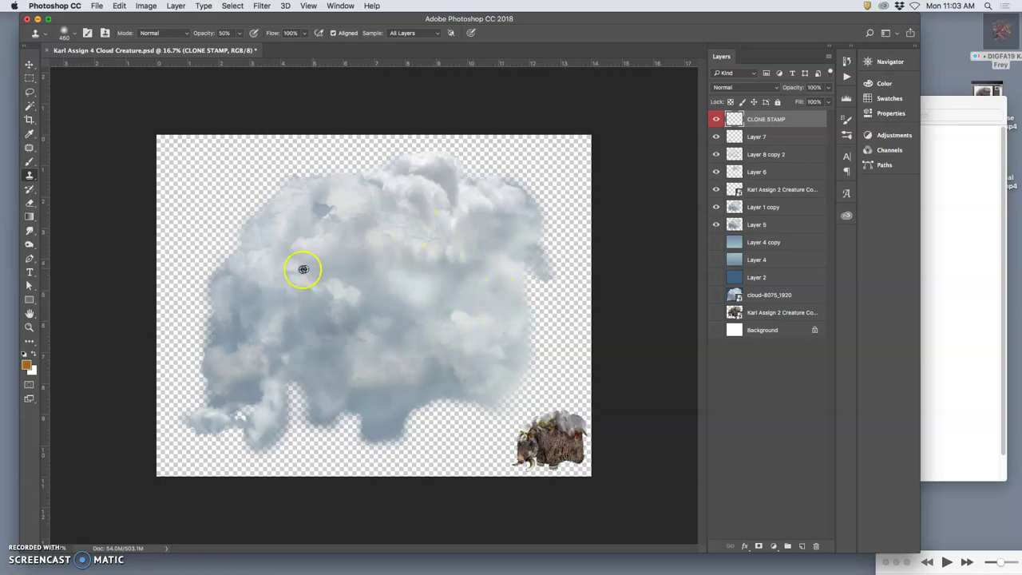
alt+click(258, 255)
mouse_move(388, 422)
mouse_down()
mouse_move(365, 402)
mouse_move(399, 405)
mouse_move(392, 420)
mouse_move(412, 392)
mouse_move(400, 455)
mouse_up()
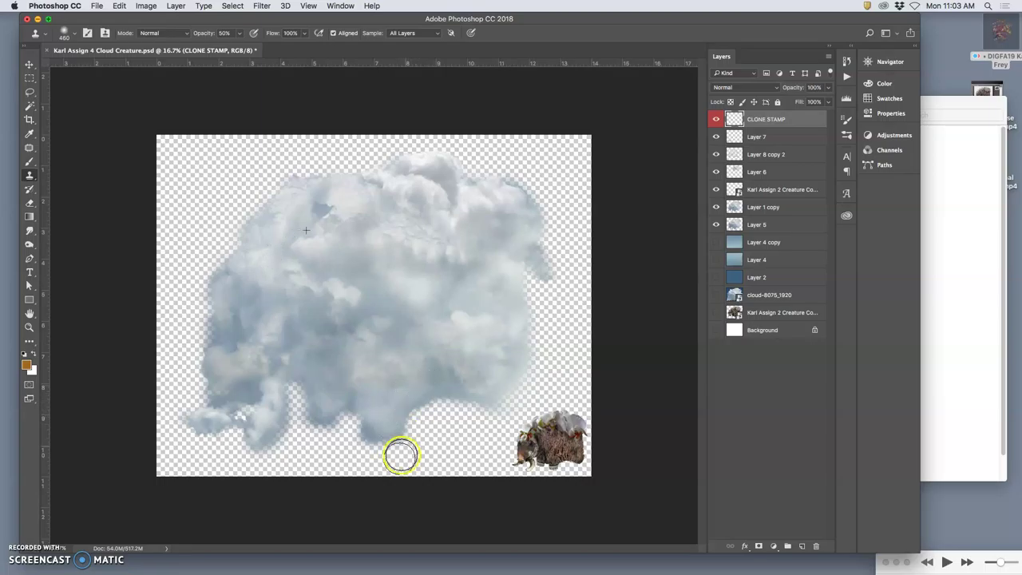
Clone cloud texture over the creature's lower-left leg and head area and into the dark gap near the upper-left edge.
alt+click(485, 214)
mouse_move(275, 391)
mouse_down()
mouse_move(248, 381)
mouse_move(220, 406)
mouse_move(228, 406)
mouse_move(224, 383)
mouse_move(223, 406)
mouse_move(213, 397)
mouse_move(227, 390)
mouse_up()
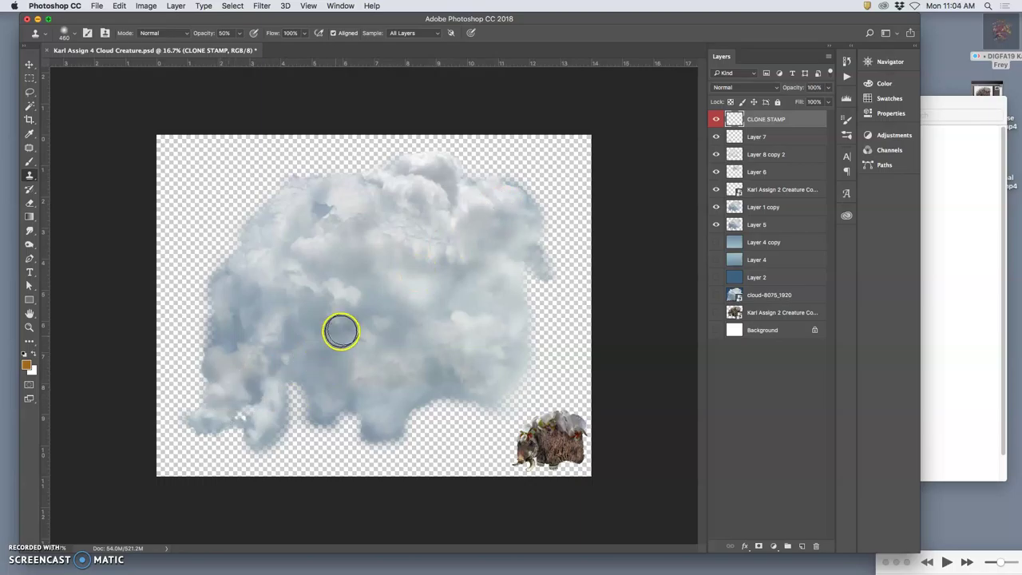
alt+click(321, 210)
mouse_move(291, 307)
mouse_down()
mouse_move(269, 305)
mouse_move(263, 325)
mouse_move(279, 331)
mouse_up()
alt+click(410, 217)
click(330, 208)
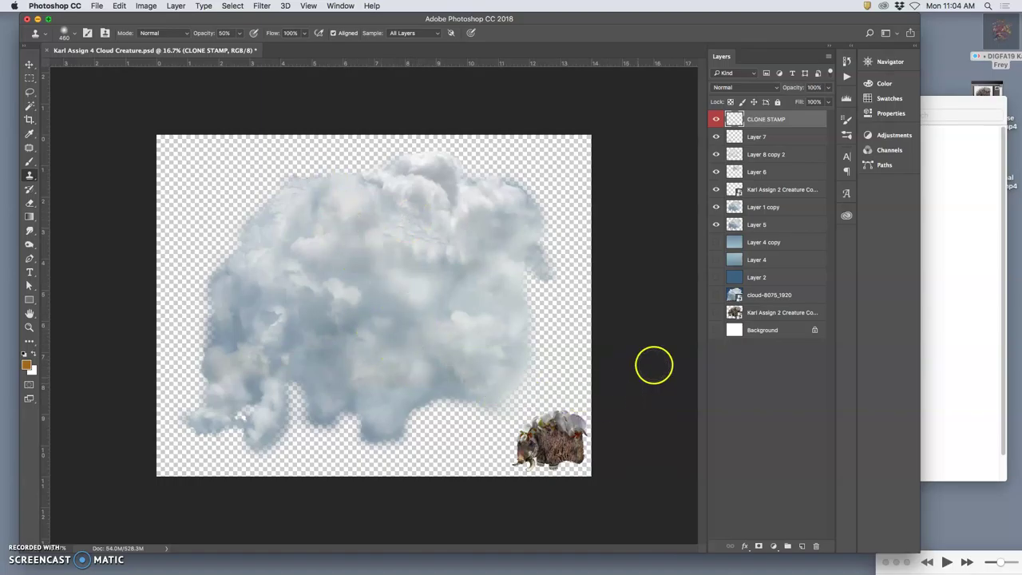
Show Layer 4 copy, Layer 4, Layer 2 and the cloud-8075_1920 layer.
click(716, 242)
click(716, 260)
click(716, 279)
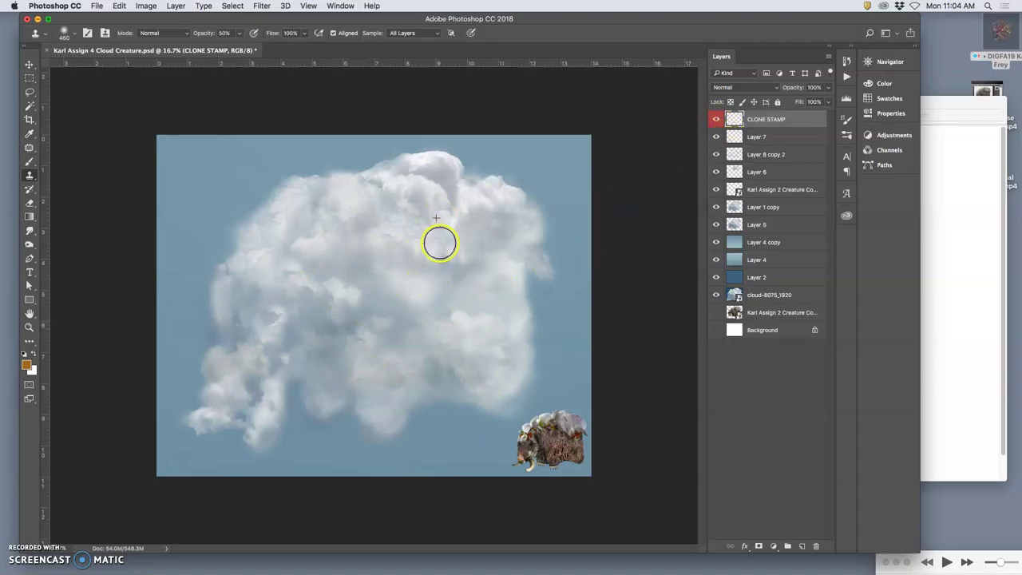
Clone more cloud texture over the body and the cloud's left edge against the sky, undoing an unwanted stroke.
drag(439, 243, 444, 240)
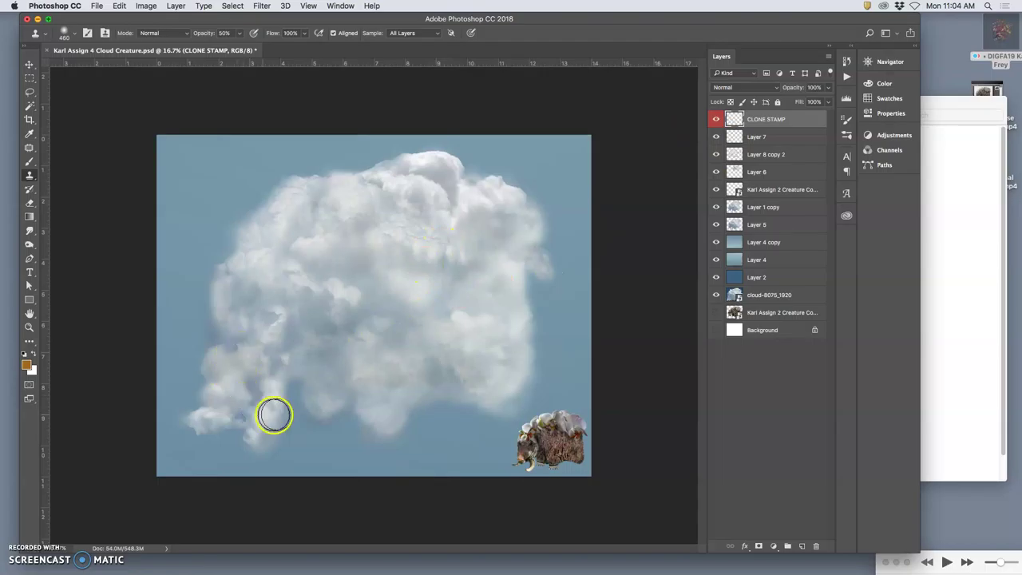
mouse_move(285, 413)
mouse_down()
mouse_move(259, 390)
mouse_move(324, 324)
mouse_move(437, 285)
mouse_move(479, 284)
mouse_move(469, 210)
mouse_up()
key(super+z)
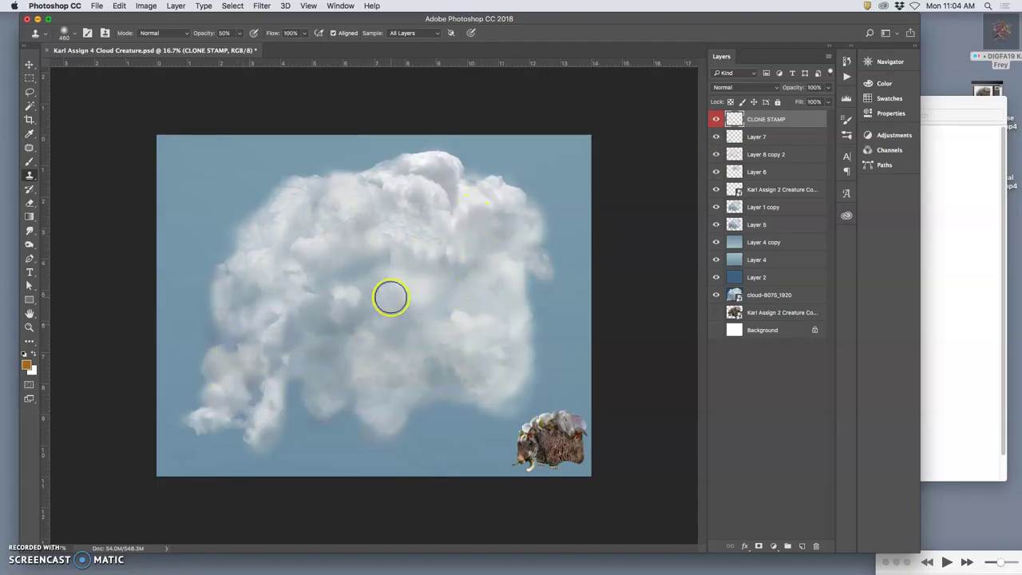
drag(390, 298, 393, 301)
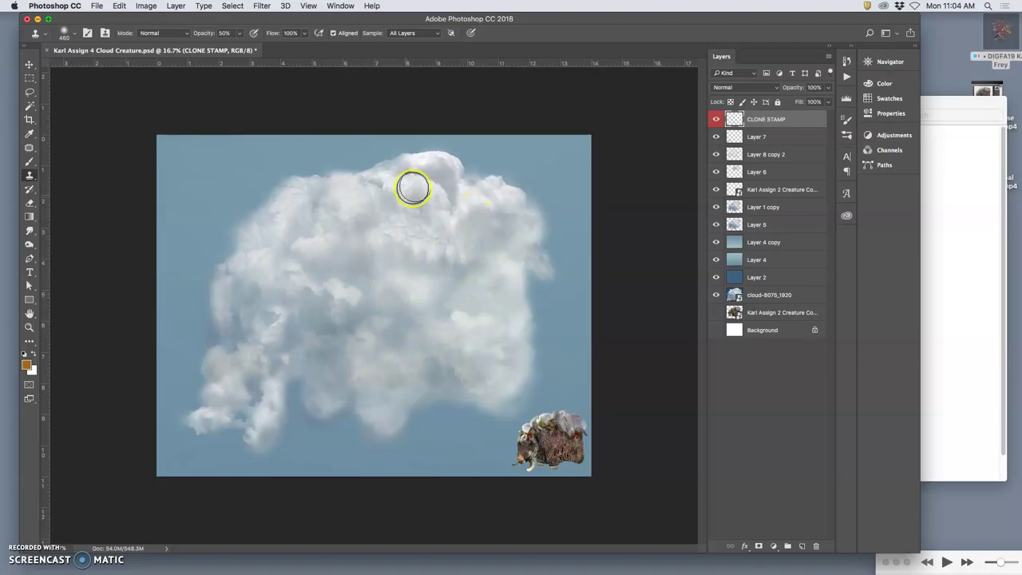
alt+click(446, 212)
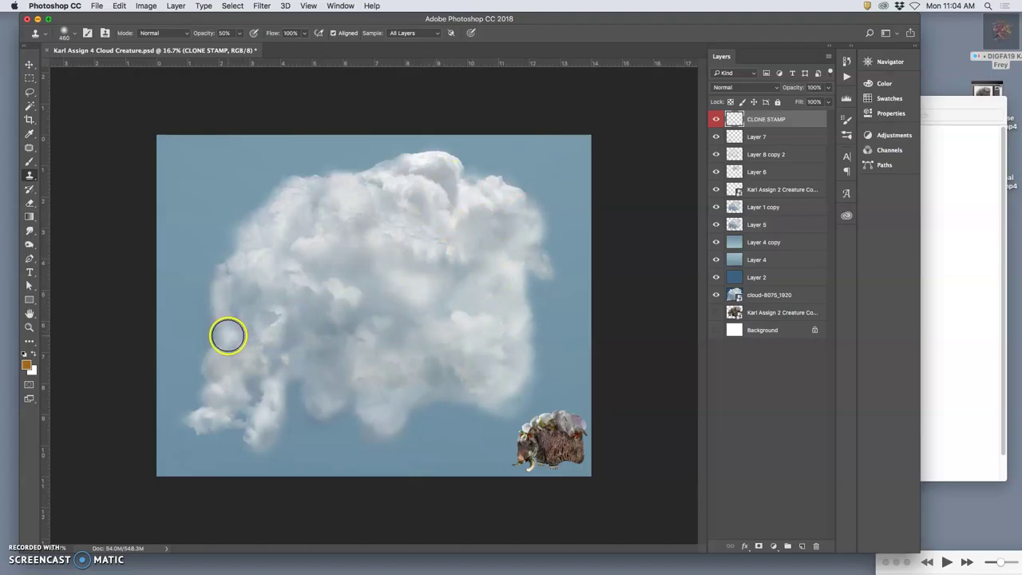
mouse_move(227, 336)
mouse_down()
mouse_move(231, 354)
mouse_move(245, 341)
mouse_move(239, 349)
mouse_move(228, 333)
mouse_move(233, 318)
mouse_up()
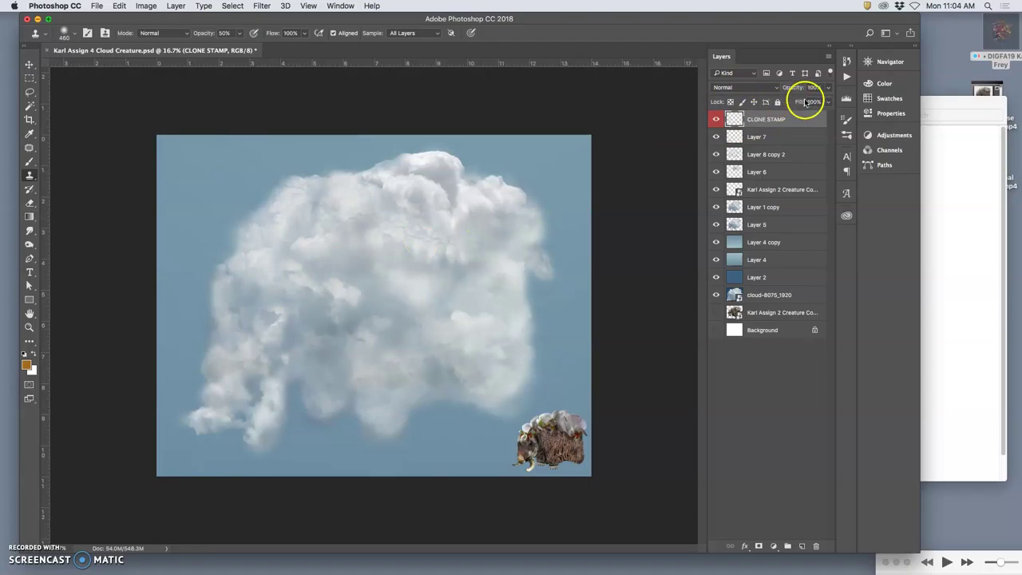
Compare the image with the CLONE STAMP layer hidden and shown, and set that layer's opacity to 70%.
click(716, 119)
click(717, 119)
click(716, 119)
click(716, 119)
click(716, 119)
click(716, 119)
click(780, 120)
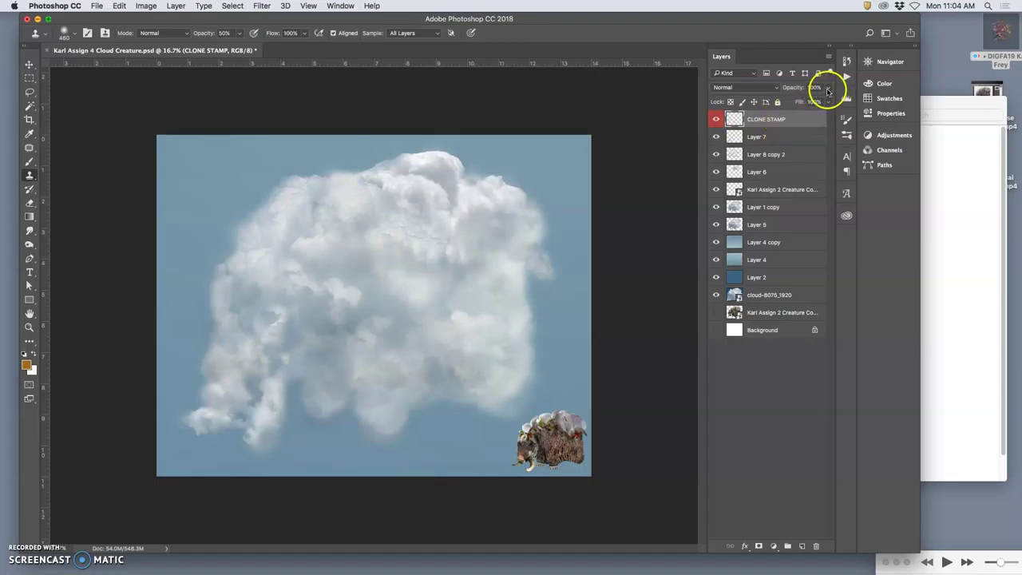
drag(827, 101, 816, 103)
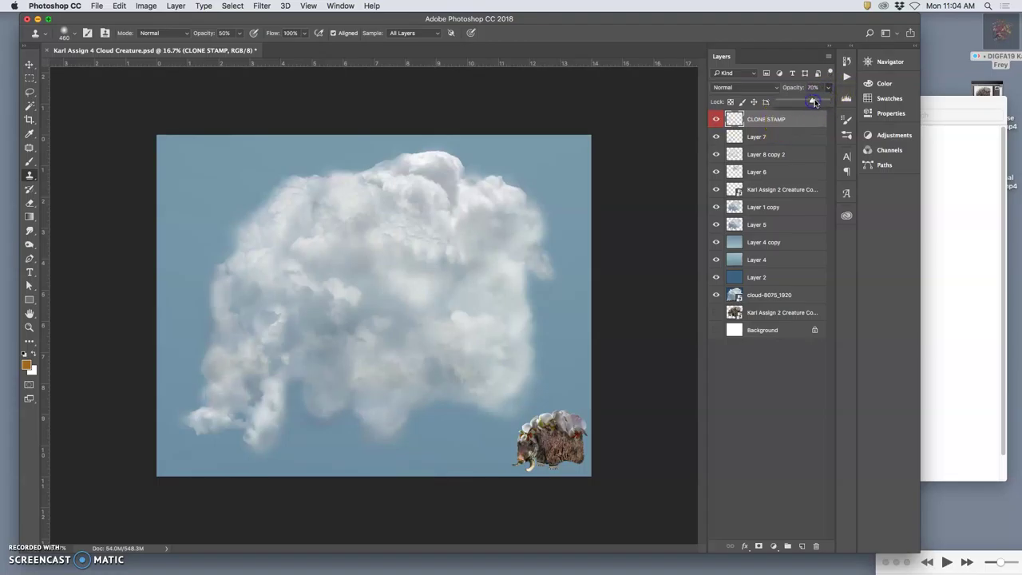
Erase the CLONE STAMP layer softly along the cloud creature's lower edge, using the Eraser at 19% opacity.
click(30, 202)
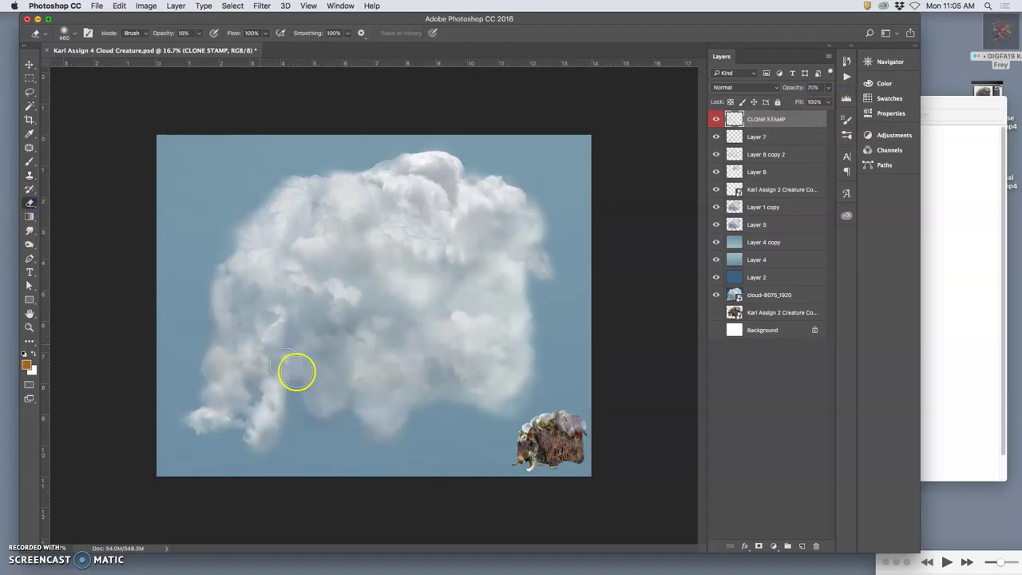
mouse_move(327, 385)
mouse_down()
mouse_move(367, 422)
mouse_move(378, 410)
mouse_up()
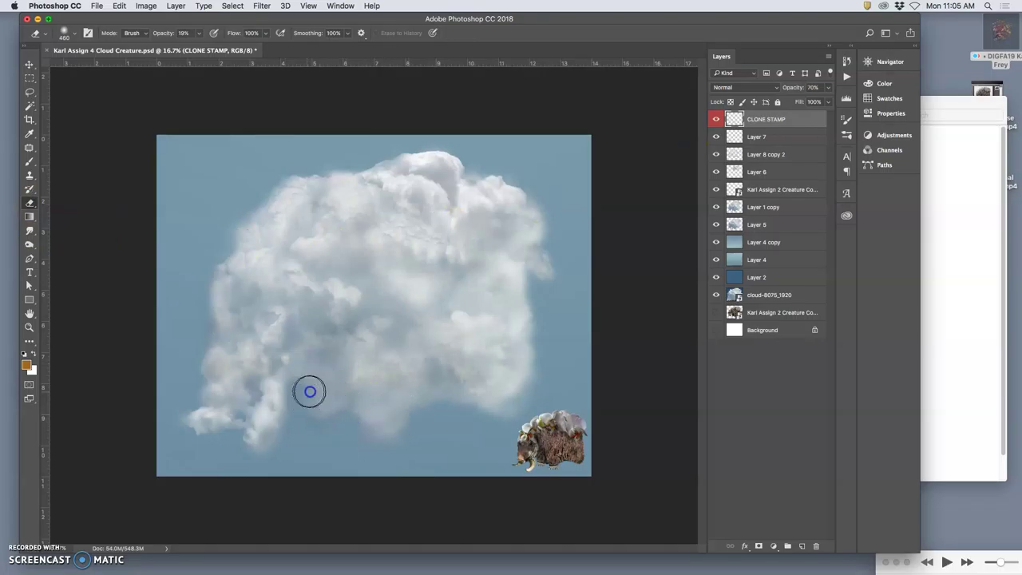
mouse_move(340, 407)
mouse_down()
mouse_move(336, 396)
mouse_move(402, 377)
mouse_move(493, 324)
mouse_move(424, 392)
mouse_move(334, 398)
mouse_move(358, 402)
mouse_move(341, 432)
mouse_move(392, 388)
mouse_up()
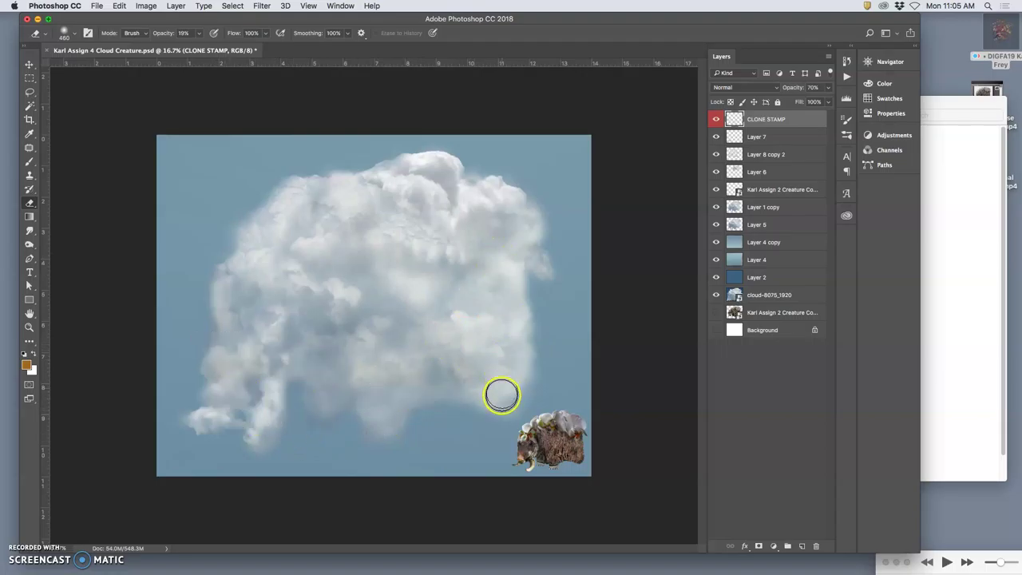
click(475, 398)
click(422, 392)
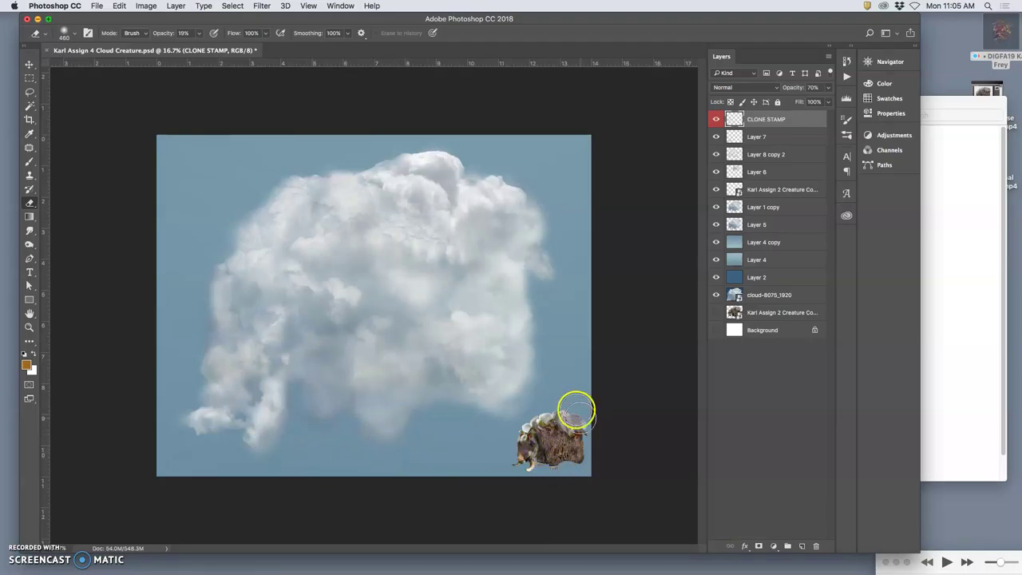
Scale down the small creature reference image slightly so it sits inside the canvas's lower-right corner.
click(547, 433)
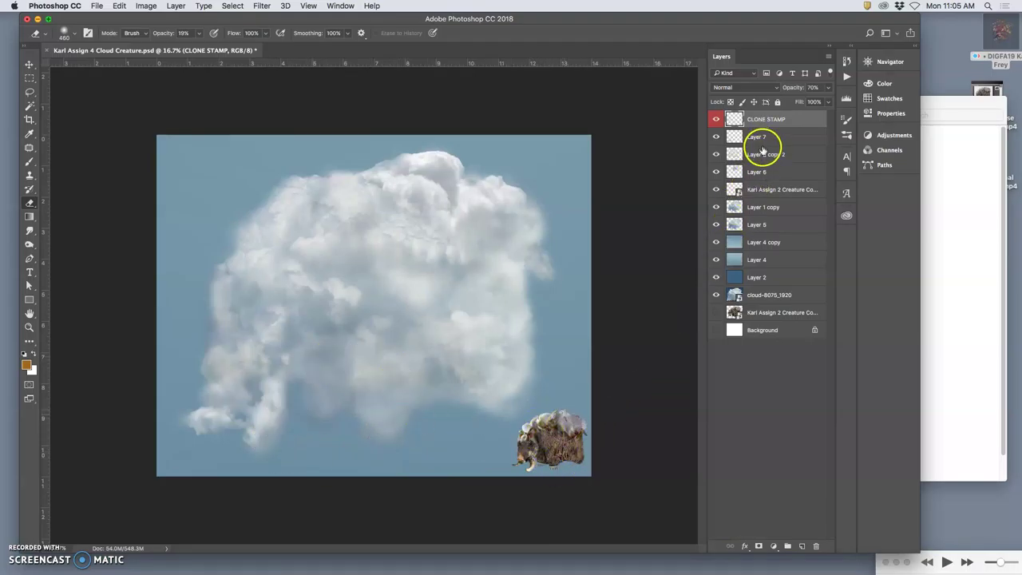
click(772, 191)
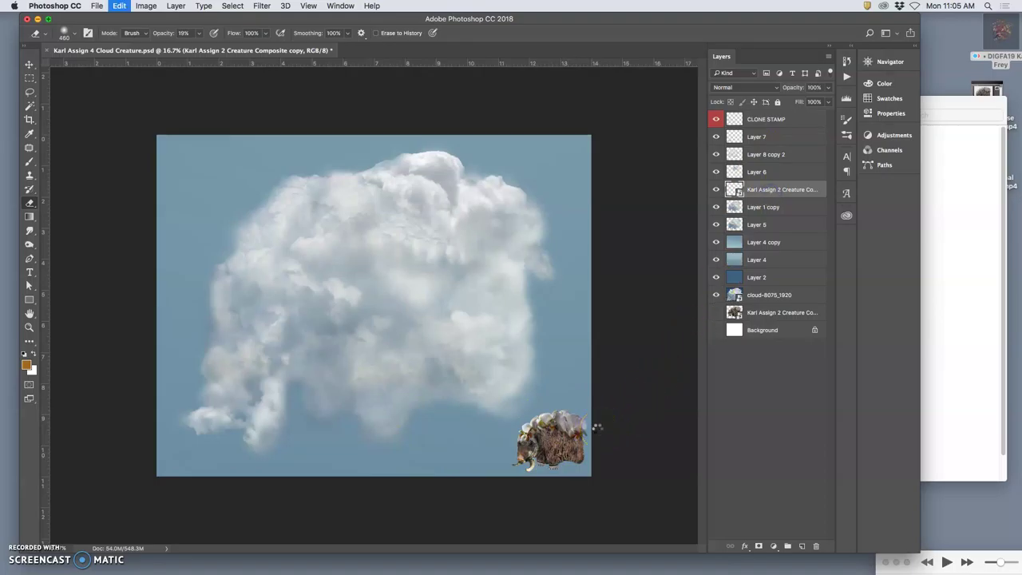
key(ctrl+t)
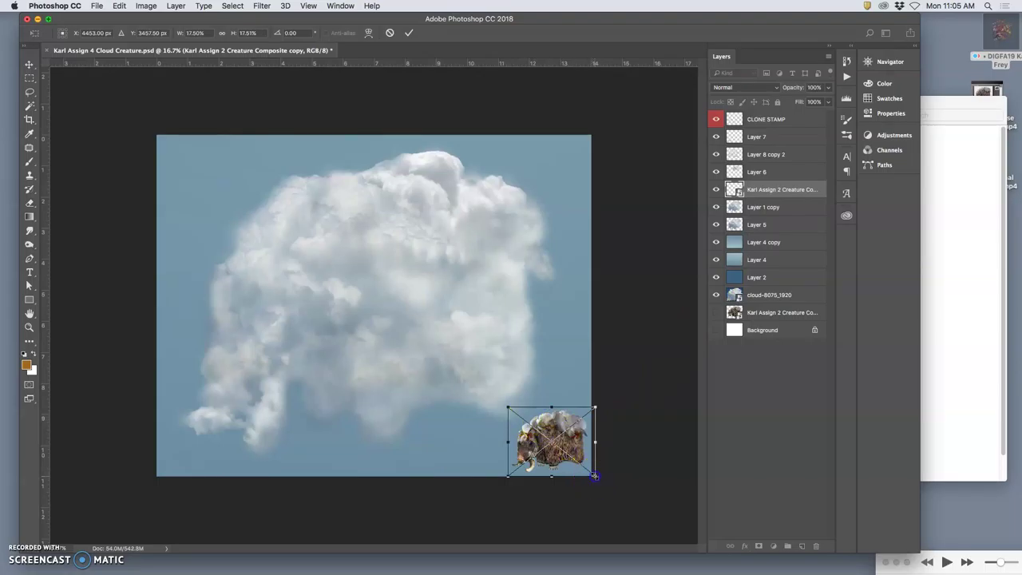
drag(594, 476, 587, 472)
key(Return)
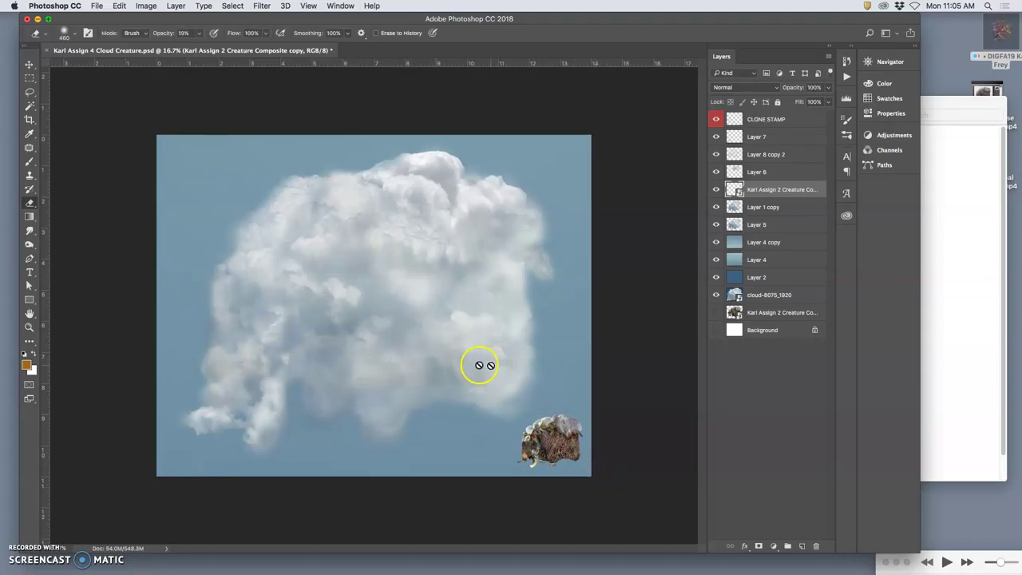
Save the Photoshop document and a JPEG copy of it on the Desktop, with Maximum quality 12 and Baseline ("Standard") format.
click(97, 6)
click(107, 107)
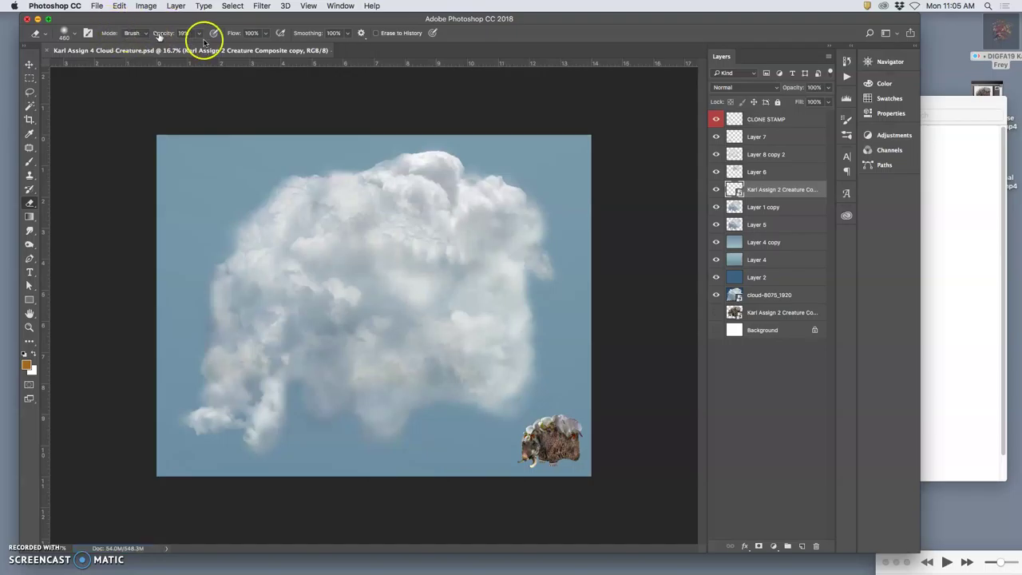
click(97, 5)
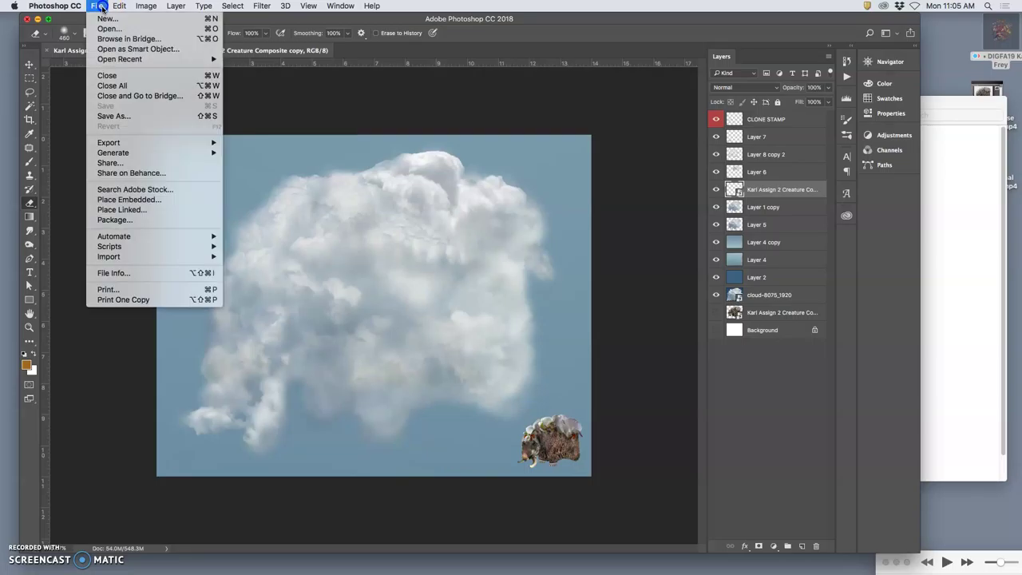
click(118, 117)
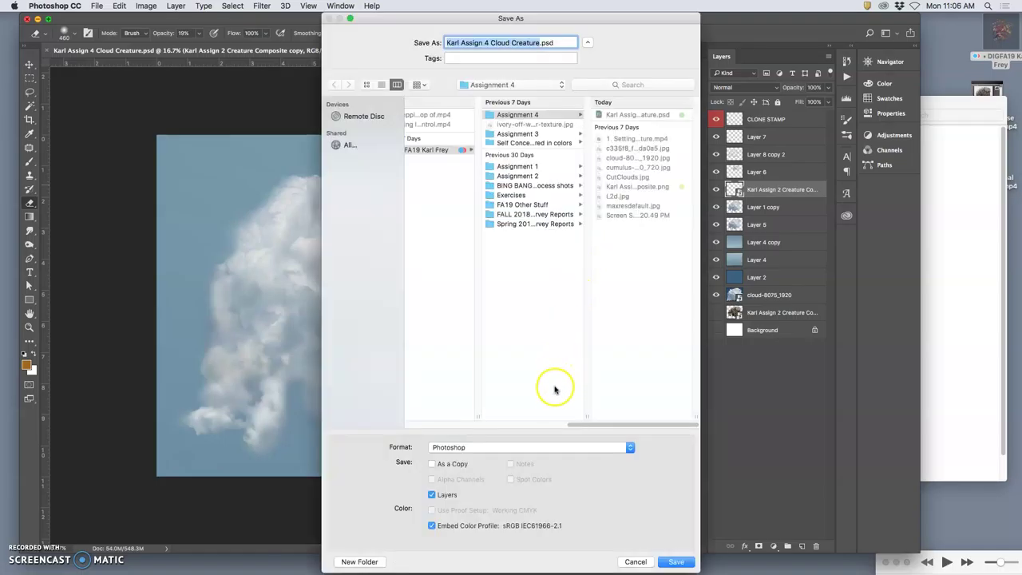
key(super+d)
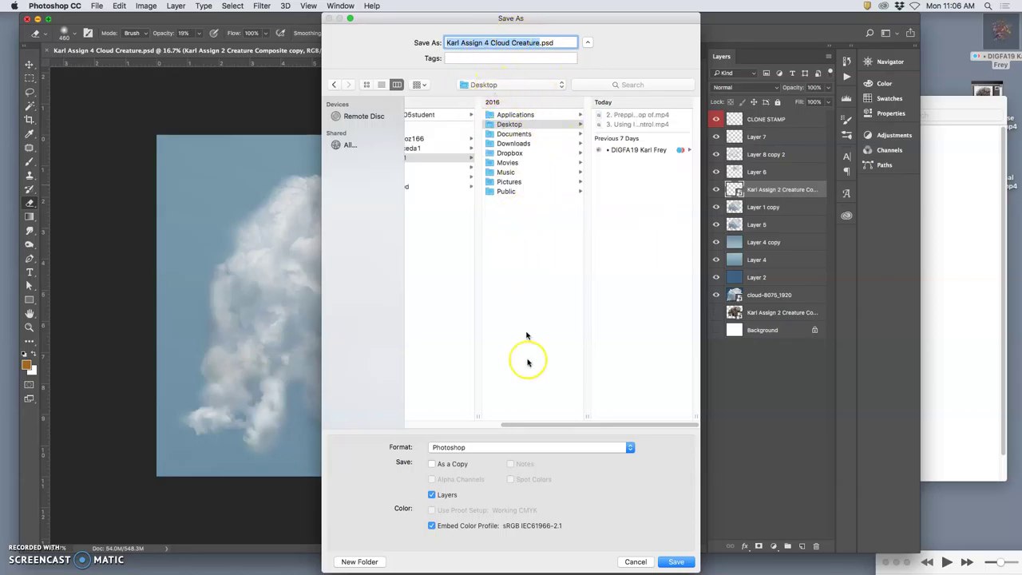
click(499, 449)
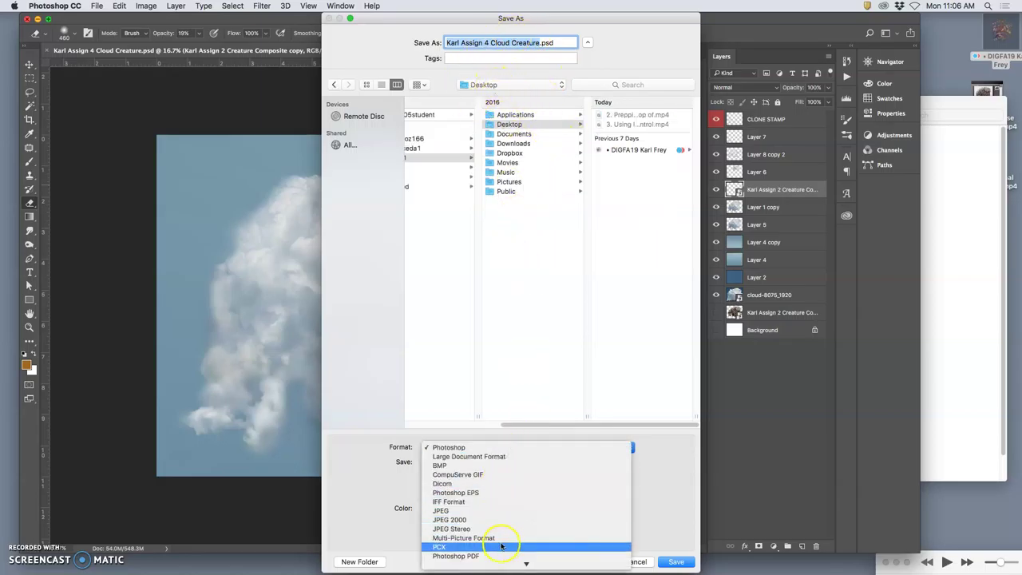
click(492, 514)
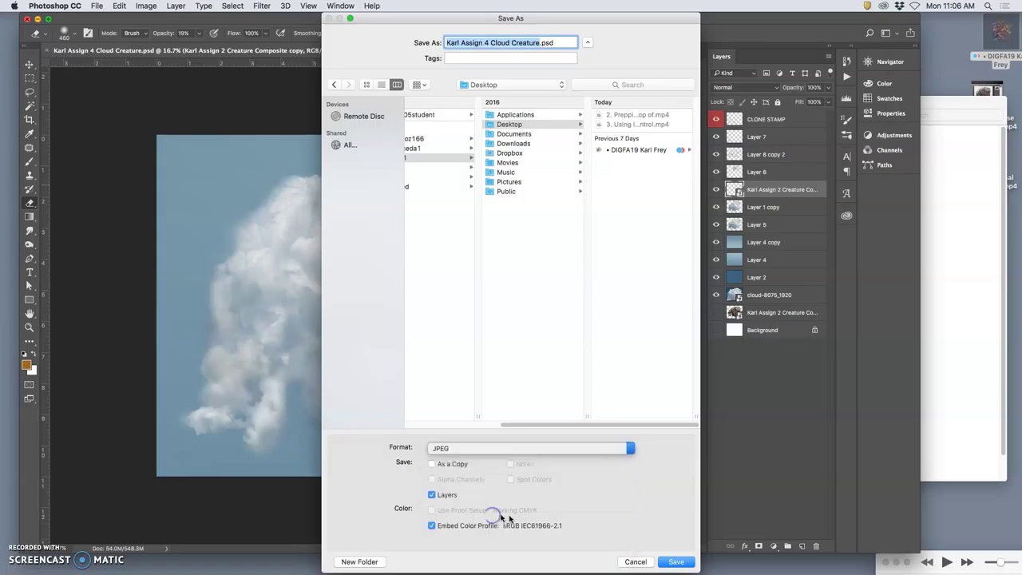
click(675, 561)
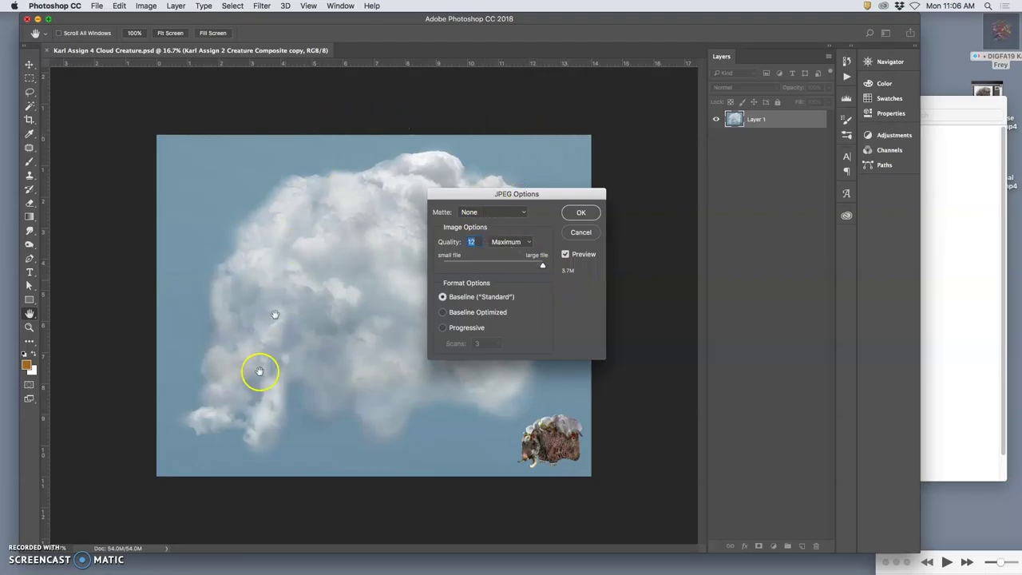
click(588, 214)
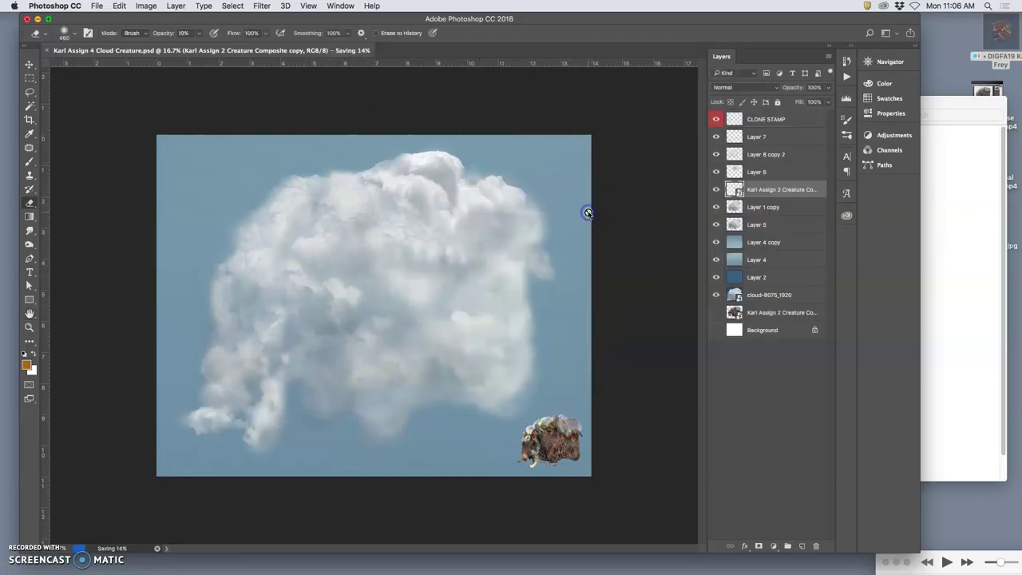
key(1)
key(5)
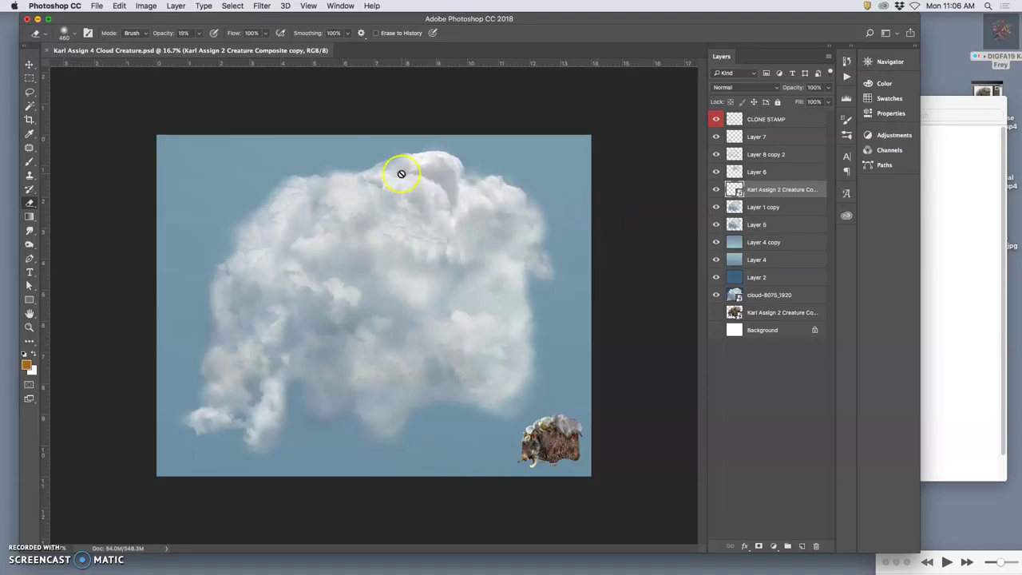
Open the exported Cloud Creature JPEG from the desktop in Preview, examine it, close it and return to Photoshop.
key(F11)
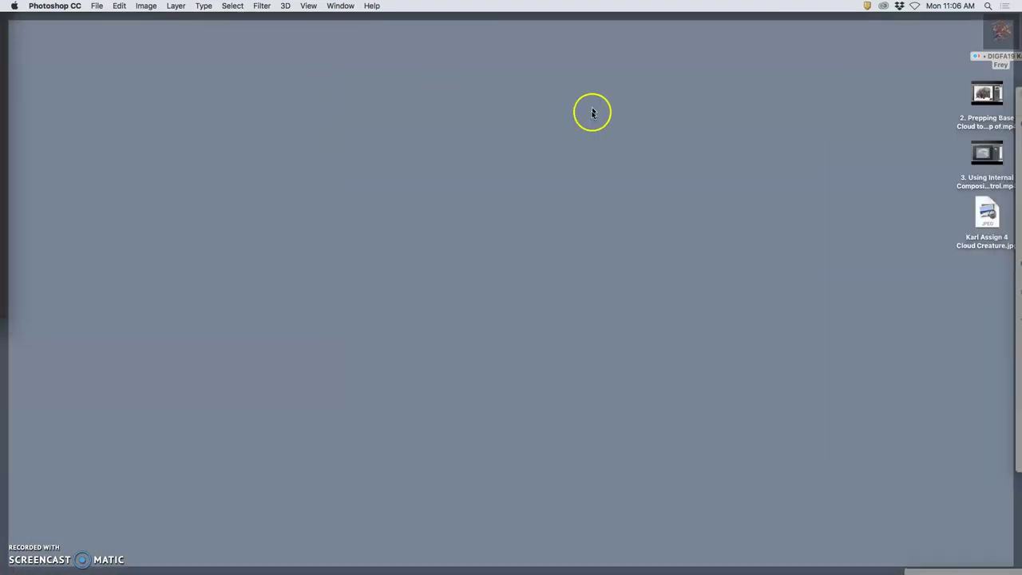
drag(990, 212, 970, 283)
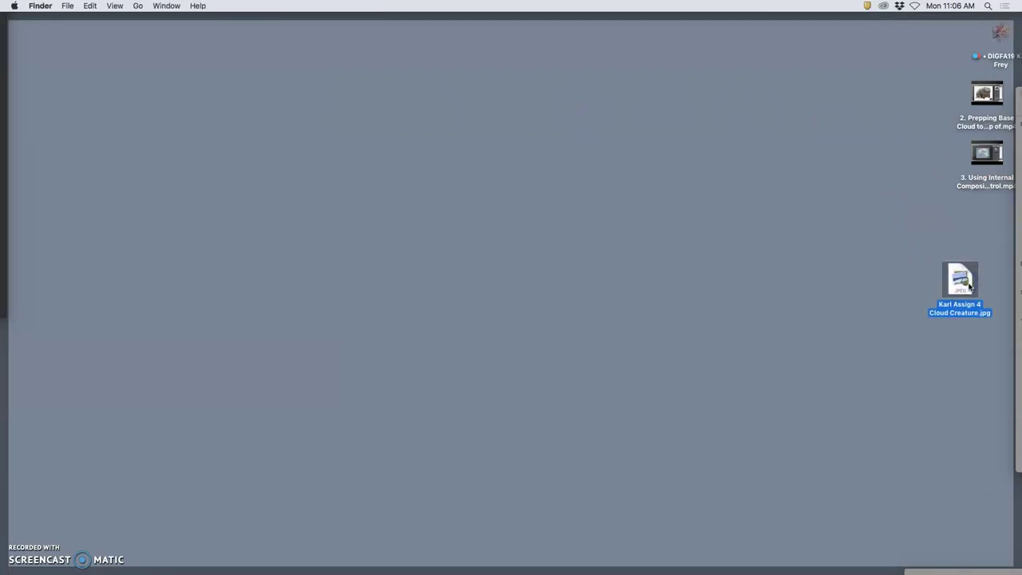
double_click(968, 283)
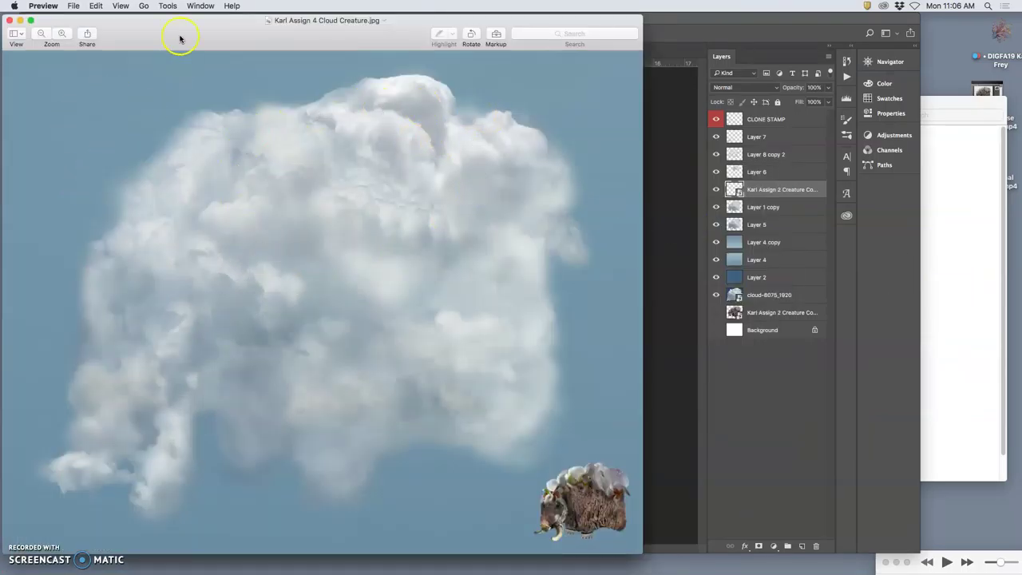
click(9, 21)
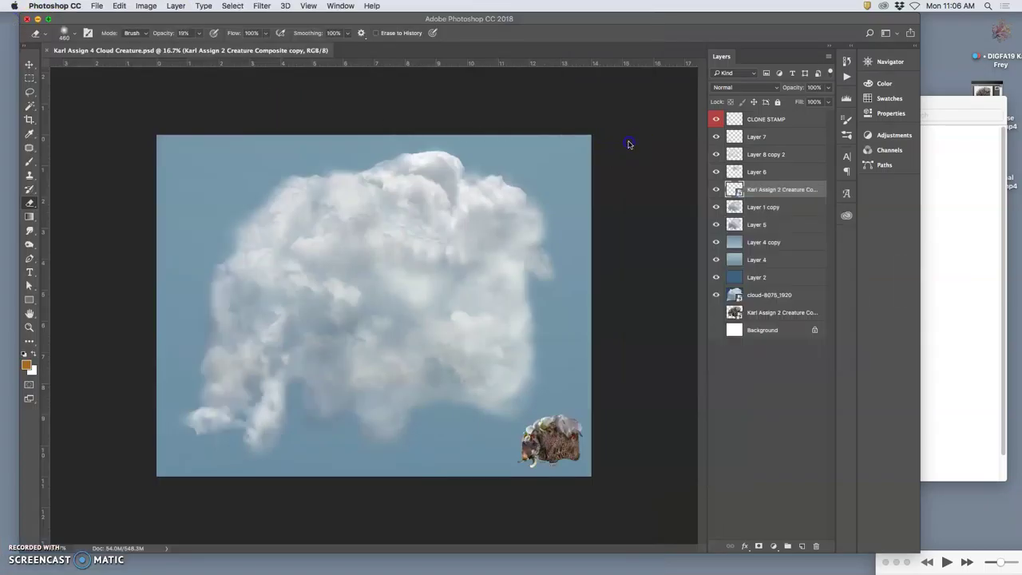
Stamp all visible layers into a new merged layer above CLONE STAMP and apply Auto Tone to it.
click(780, 120)
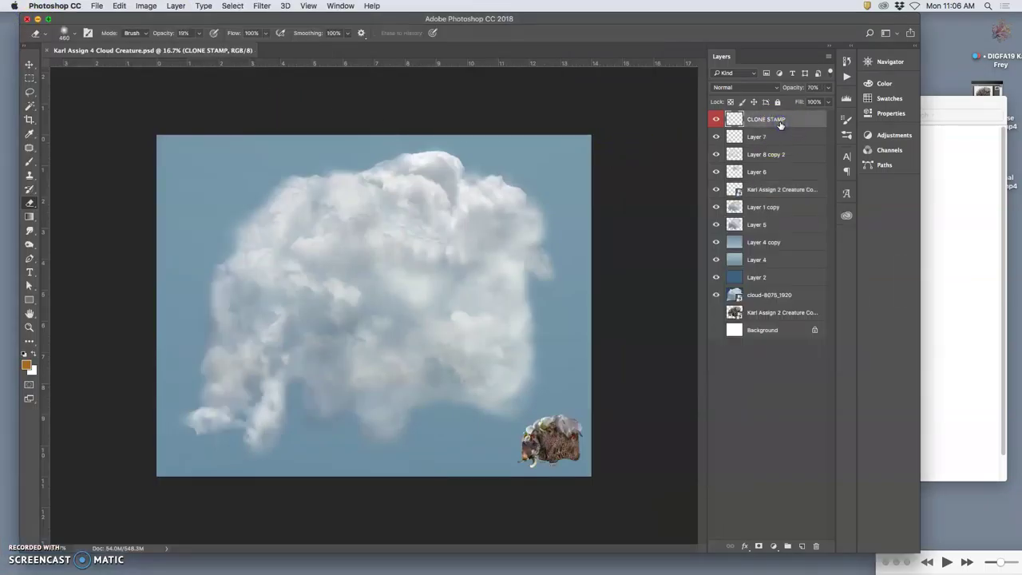
click(176, 6)
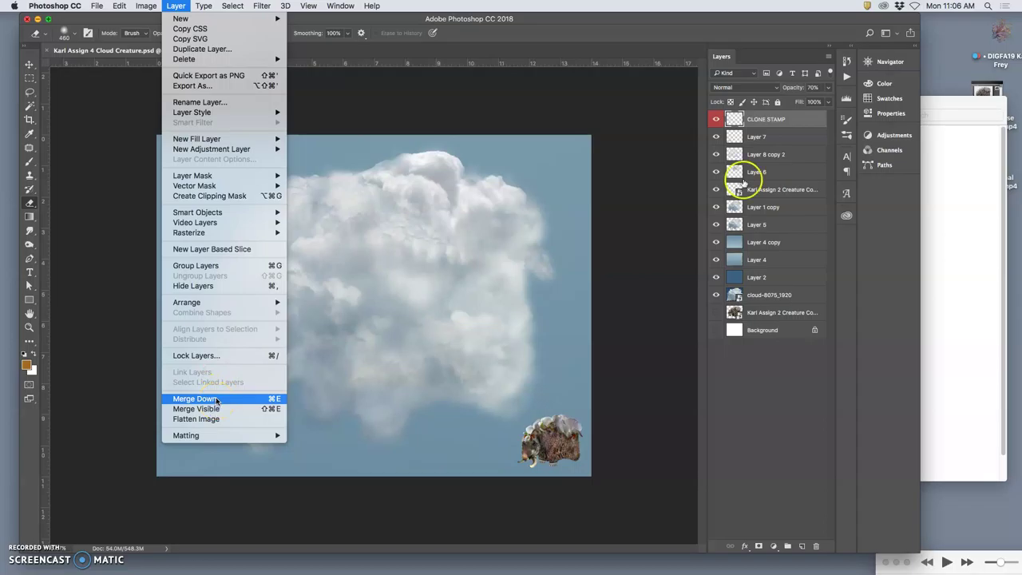
key(alt+shift+super+e)
click(146, 5)
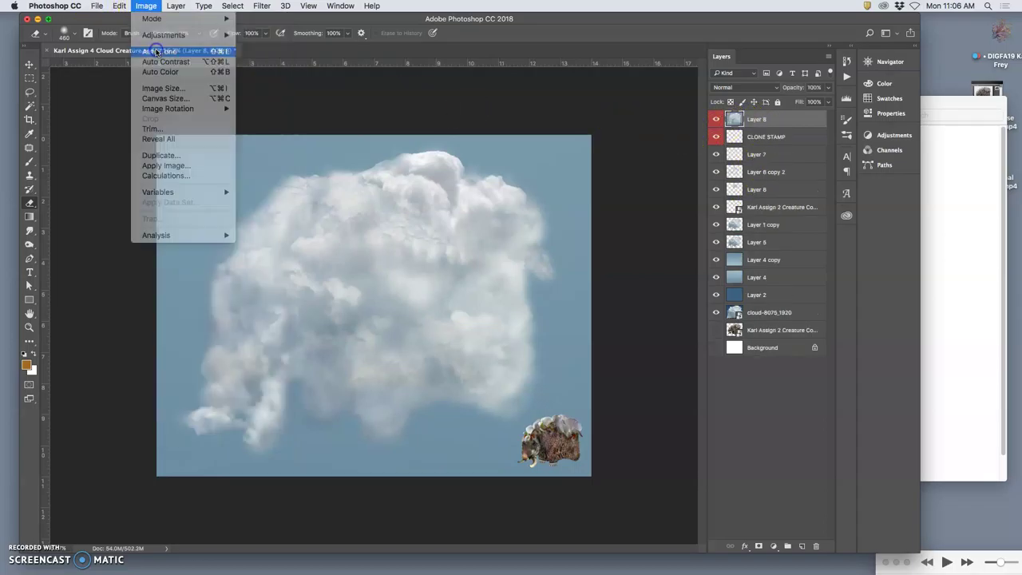
click(159, 49)
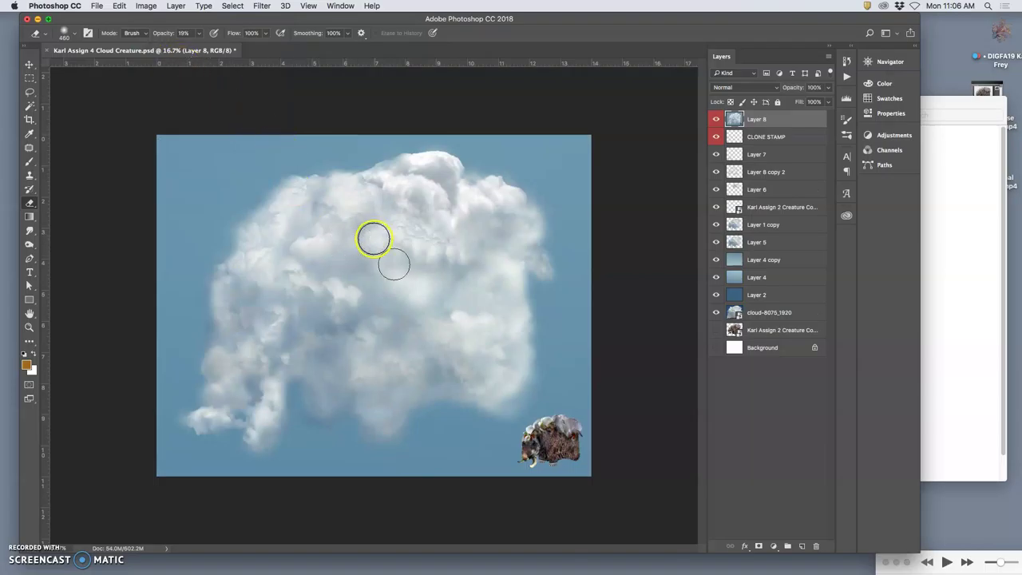
Apply Levels to the merged top layer with the midtone input level set to 0.87.
click(146, 6)
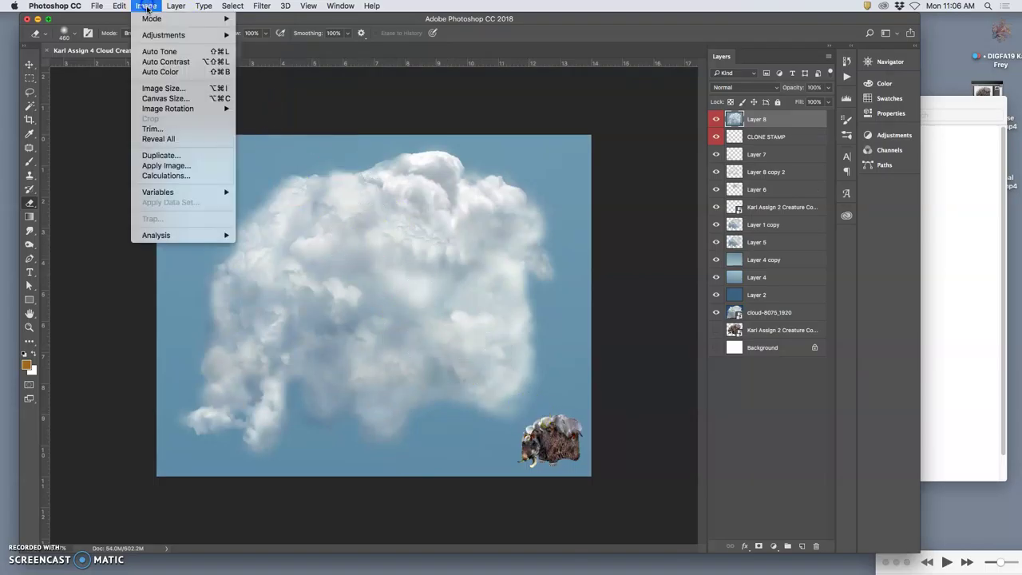
mouse_move(164, 35)
click(254, 46)
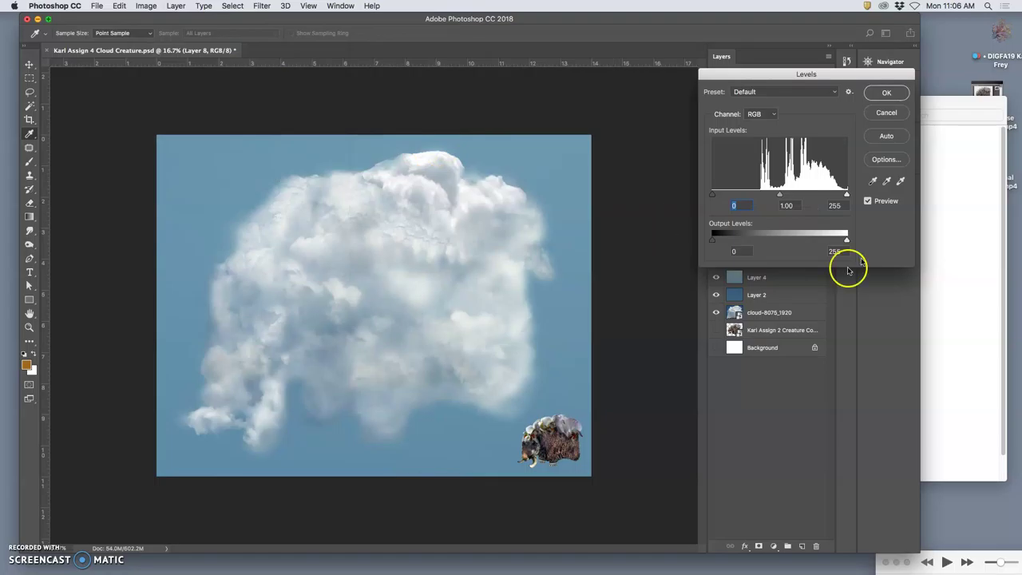
drag(780, 195, 814, 198)
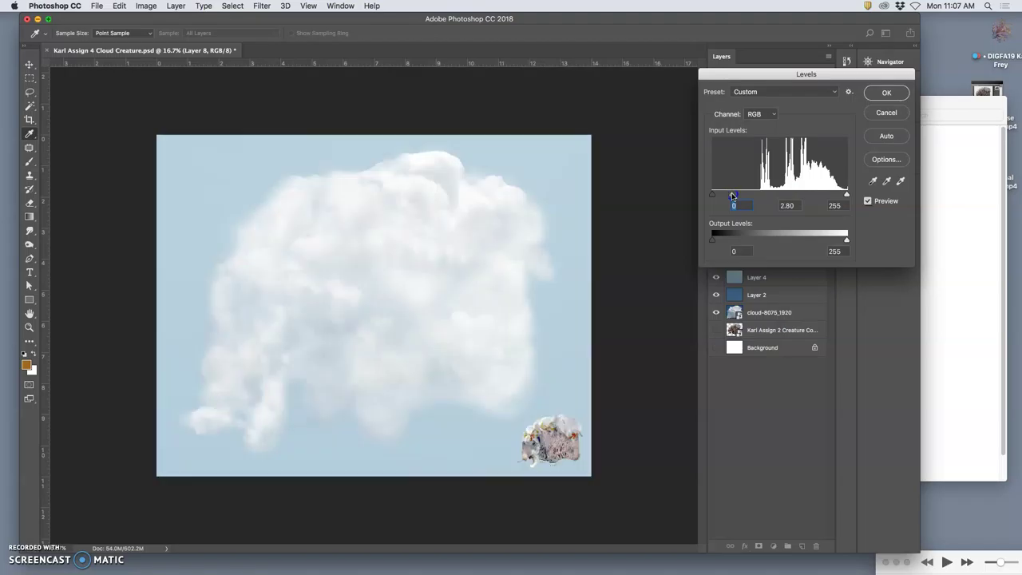
drag(733, 195, 807, 196)
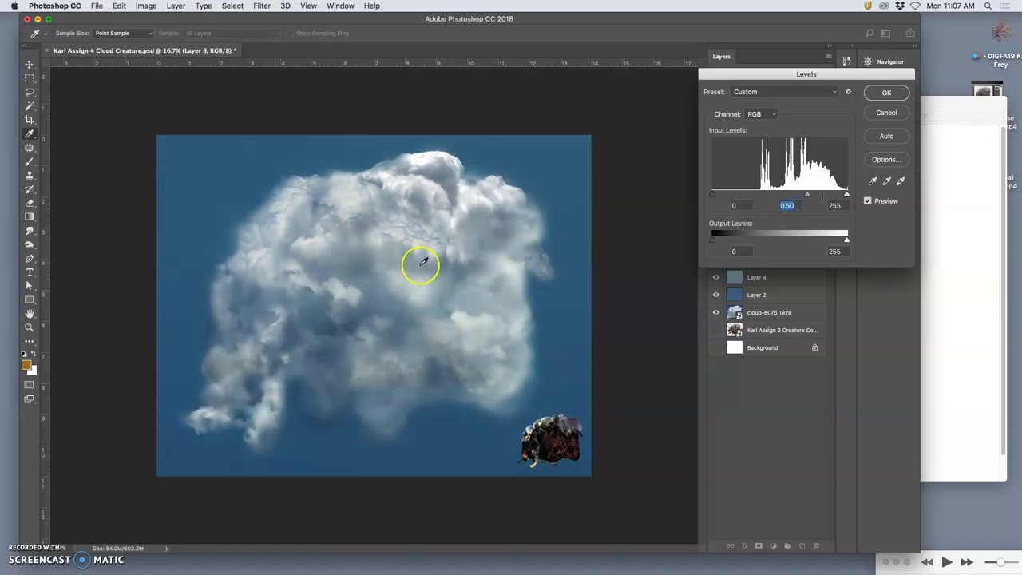
drag(807, 196, 787, 195)
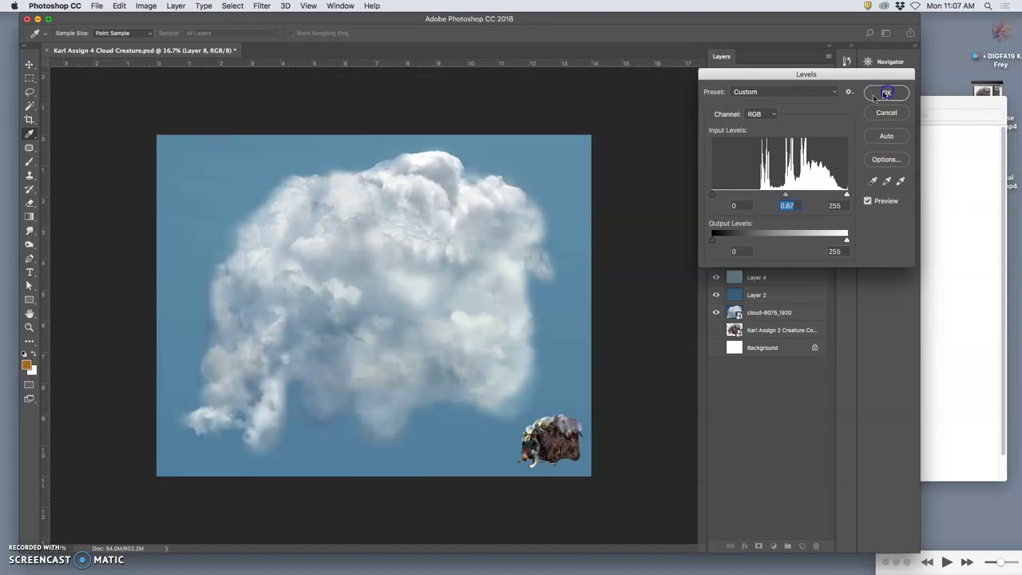
Apply Hue/Saturation to the merged top layer with Hue -9 and Saturation -31.
click(146, 6)
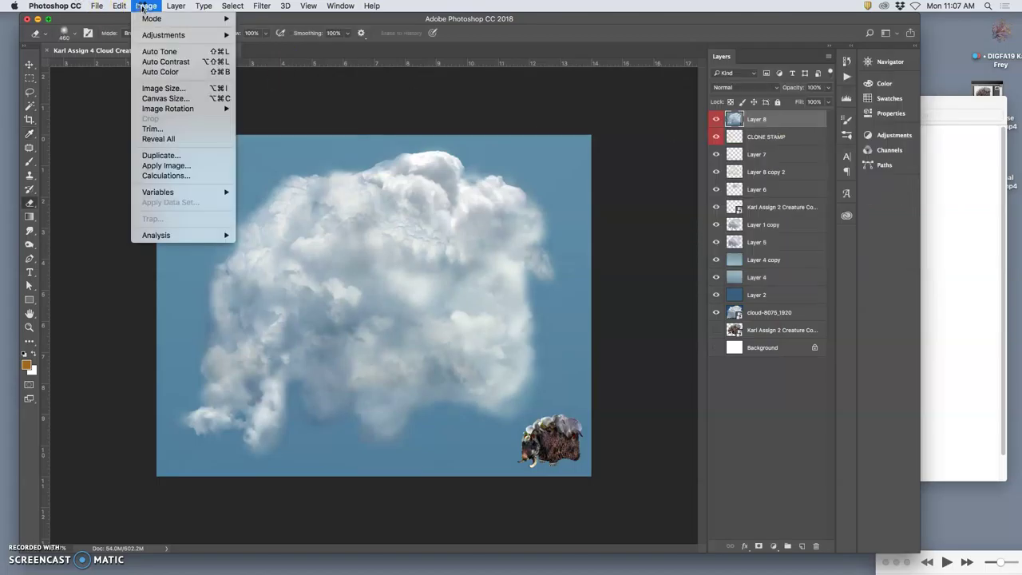
mouse_move(164, 35)
click(260, 92)
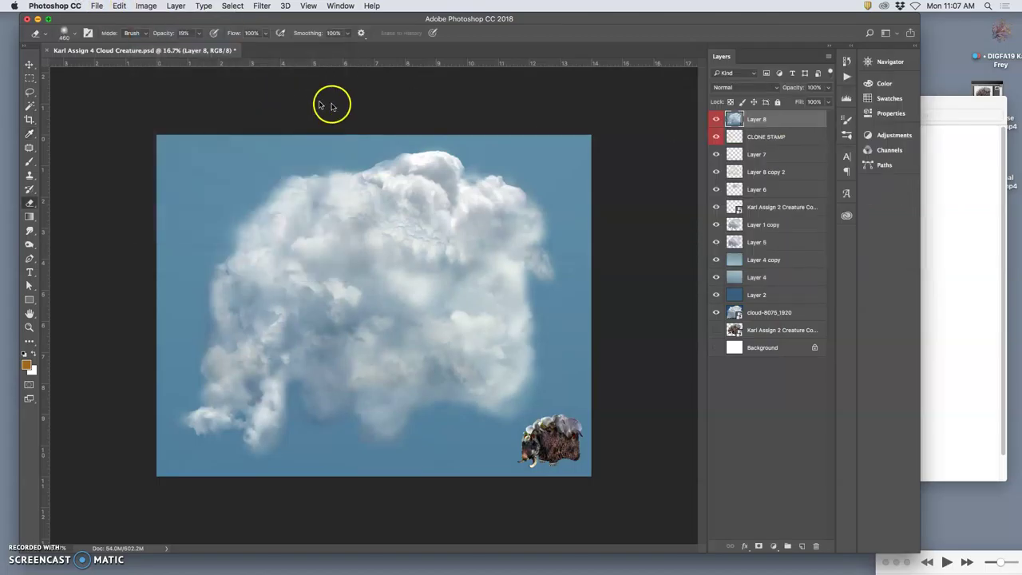
drag(700, 302, 683, 326)
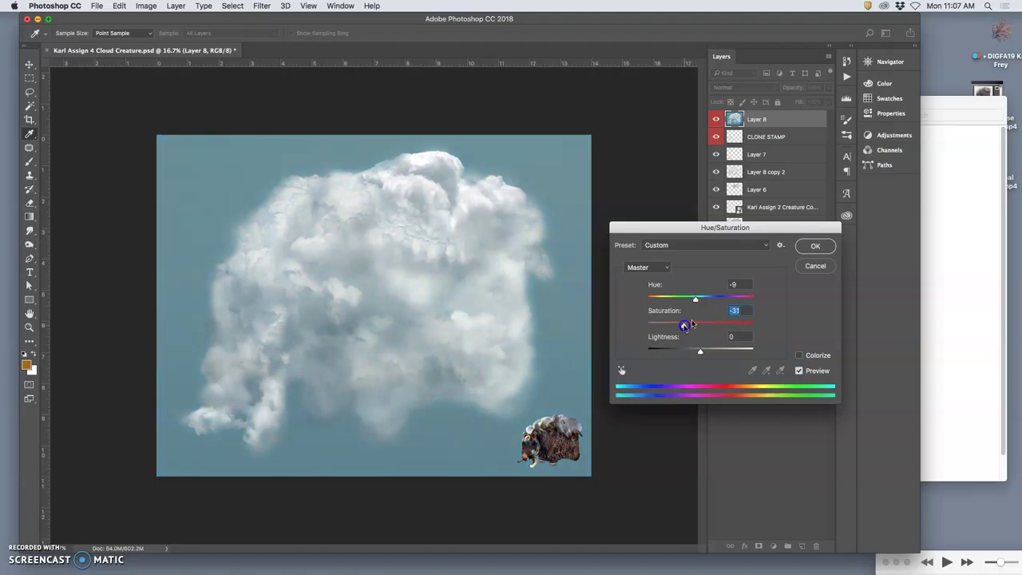
click(813, 246)
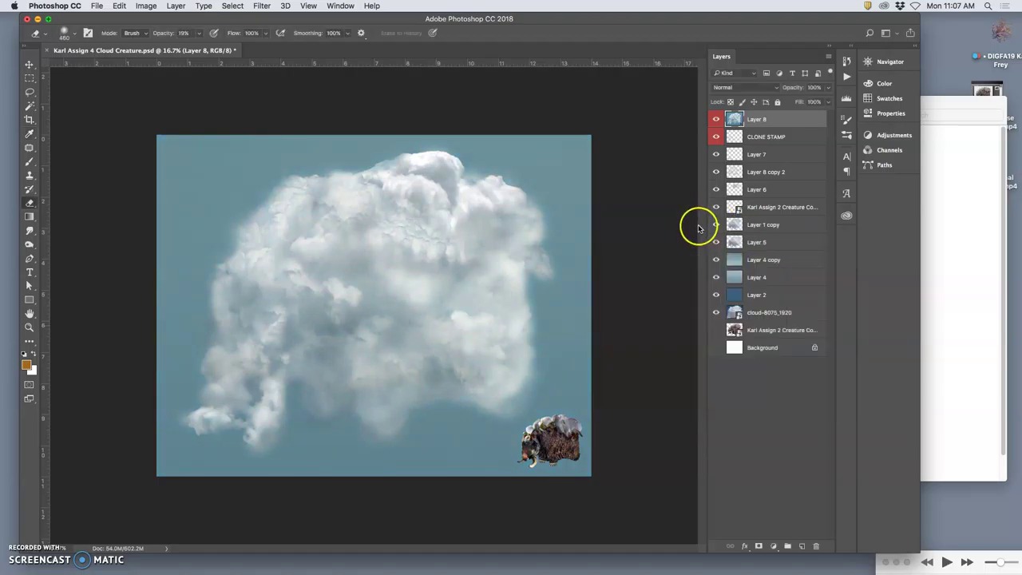
Apply Color Balance to merged Layer 8 with highlights about +9, 0, -10 and shadows -8, +5, +17.
click(146, 6)
mouse_move(163, 35)
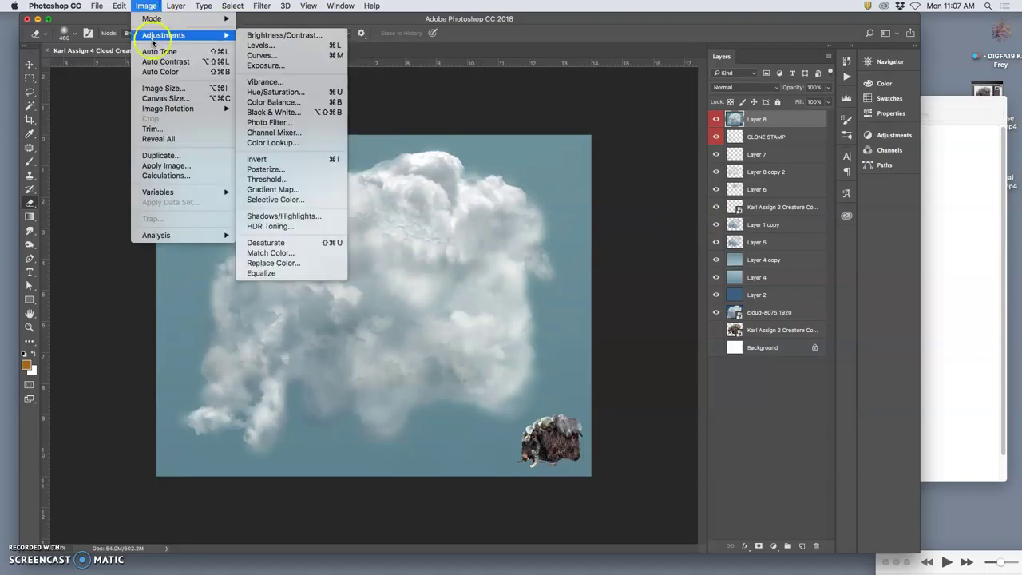
click(271, 102)
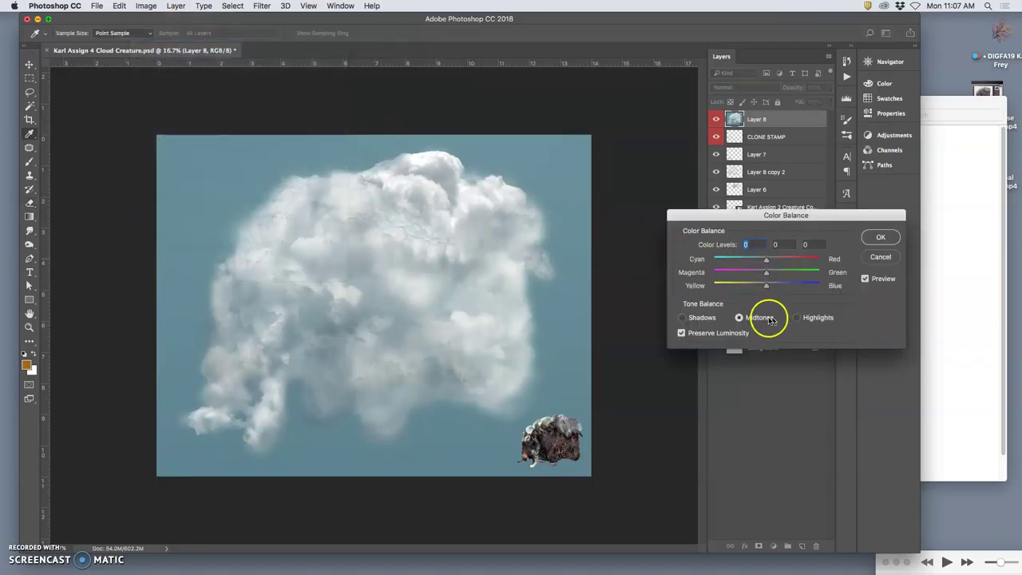
click(795, 318)
drag(767, 285, 763, 287)
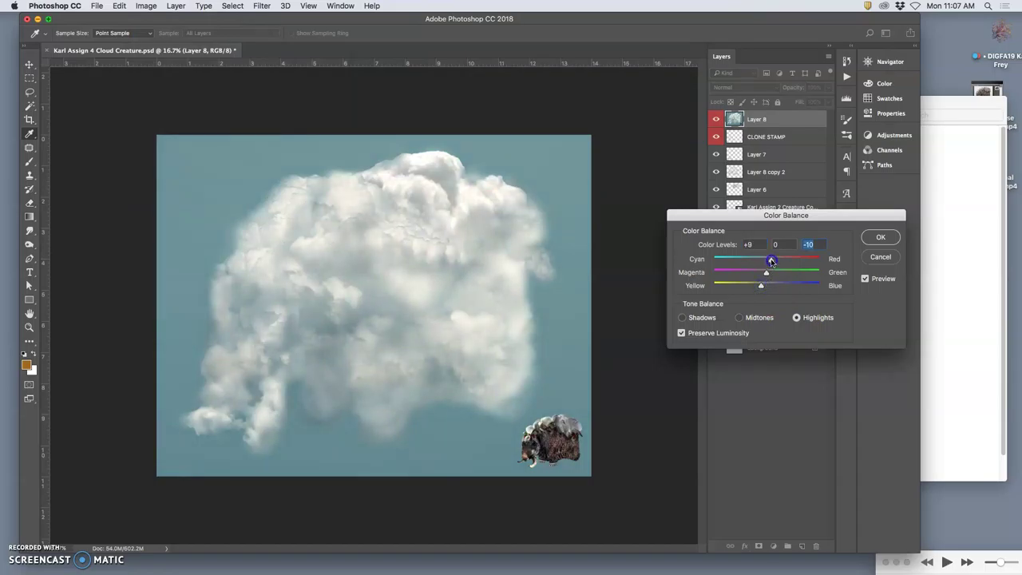
click(681, 318)
drag(765, 285, 759, 264)
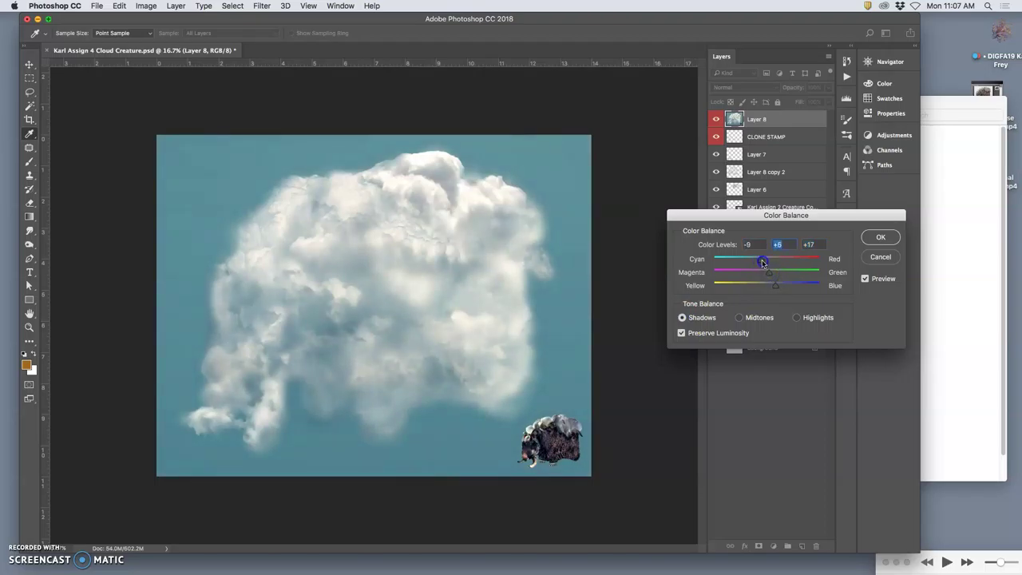
click(763, 262)
click(880, 239)
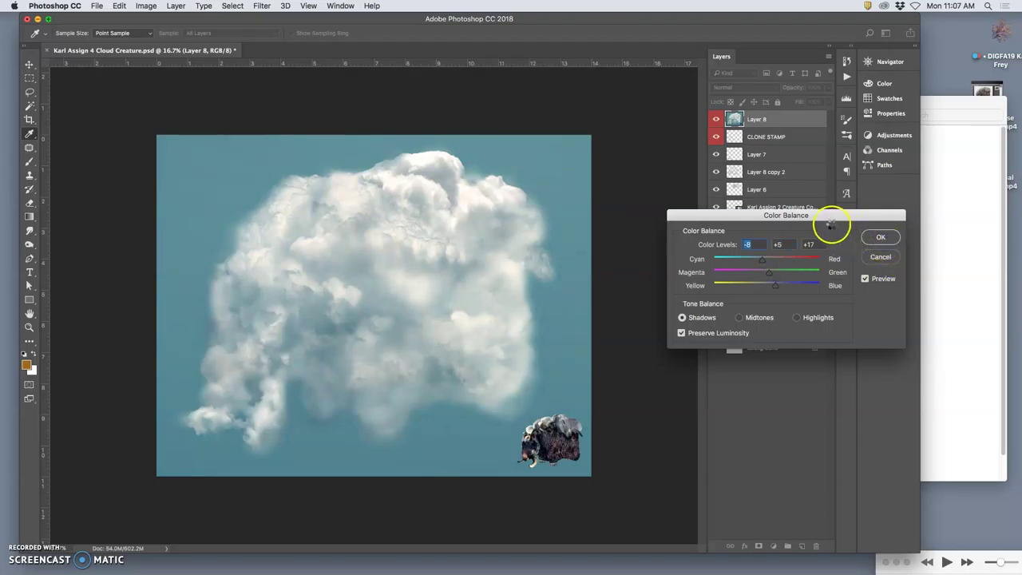
key(Return)
key(e)
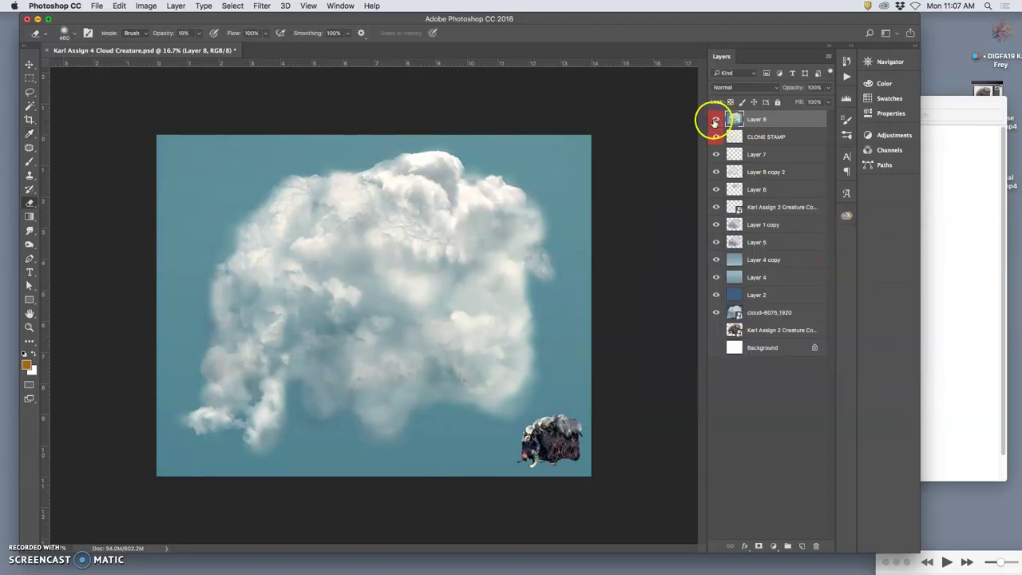
Toggle the visibility of Layer 8 to compare the image with and without the color adjustments.
click(713, 121)
click(715, 121)
click(715, 121)
click(714, 121)
click(715, 121)
click(714, 121)
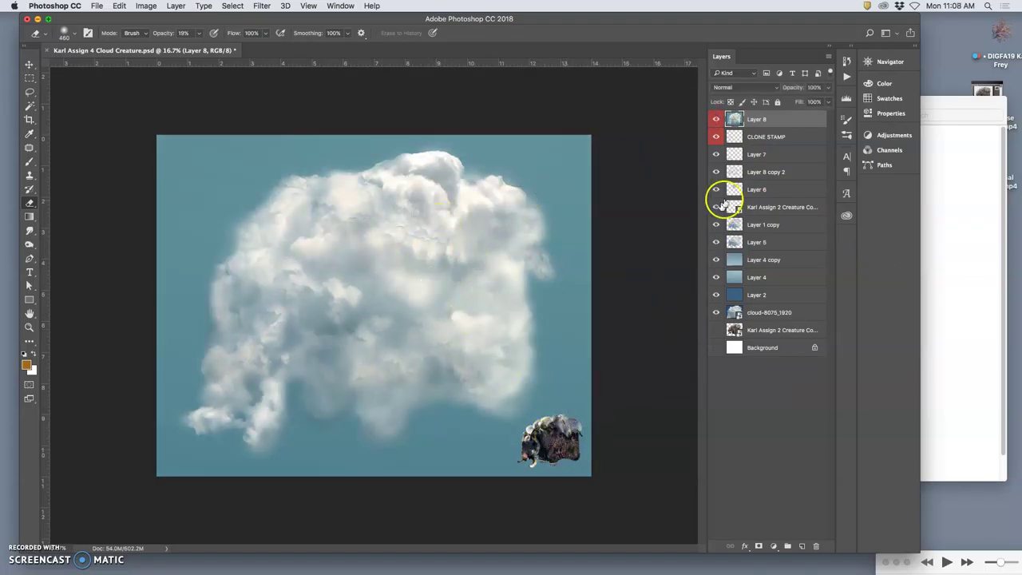
Move the small creature composite copy layer above Layer 8 to the top of the layer stack.
click(765, 210)
key(super+bracketright)
key(super+bracketright)
key(super+bracketright)
key(super+bracketright)
key(super+bracketright)
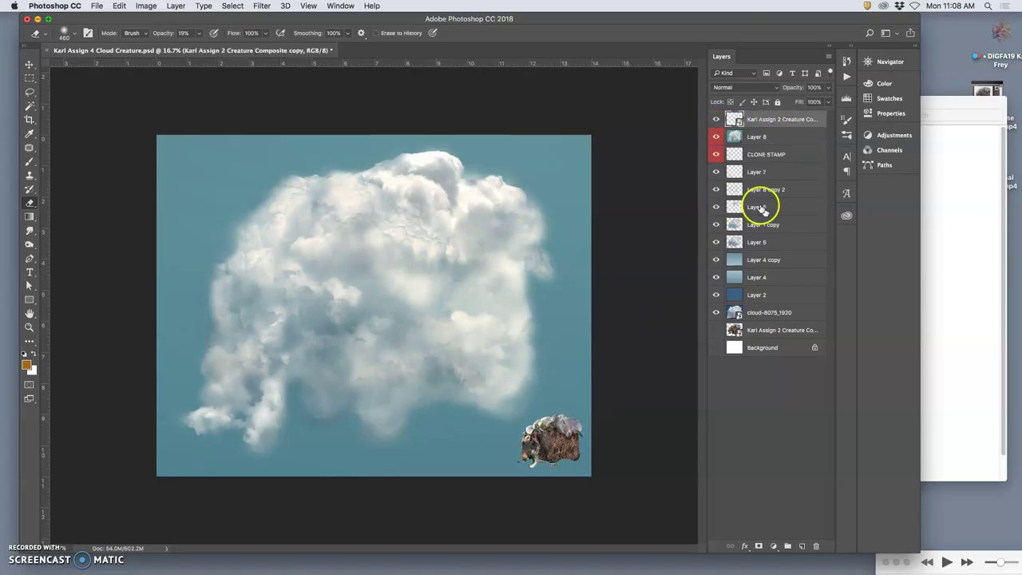
Set the opacity of Layer 8 to 50% and compare the image with the layer hidden and shown.
click(760, 137)
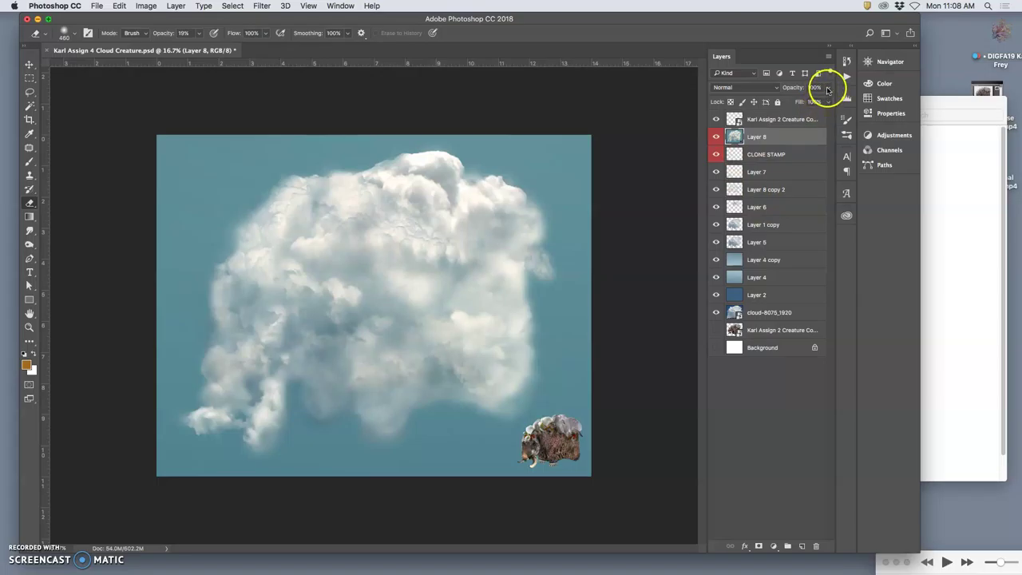
click(775, 87)
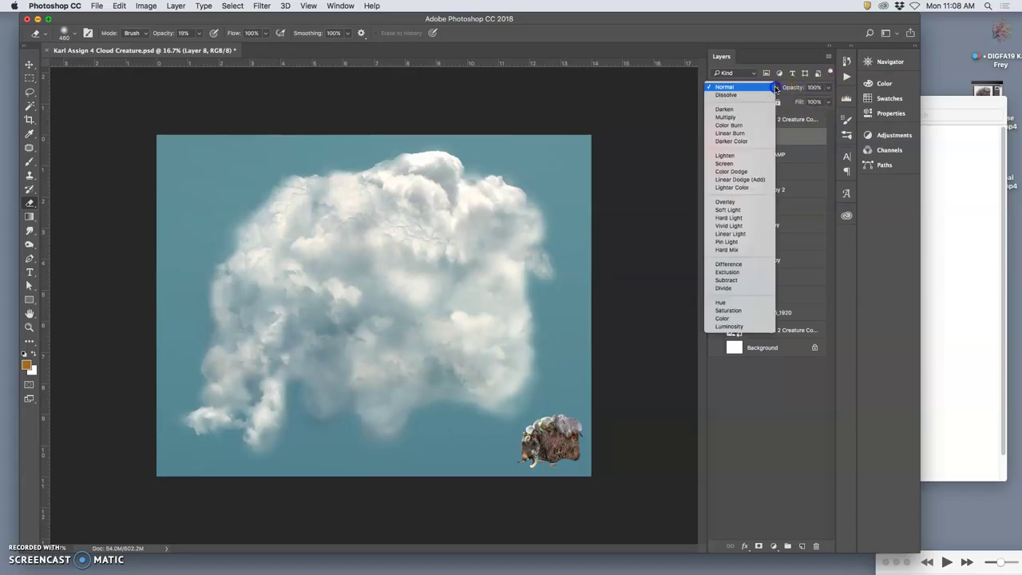
click(819, 141)
click(716, 137)
click(716, 137)
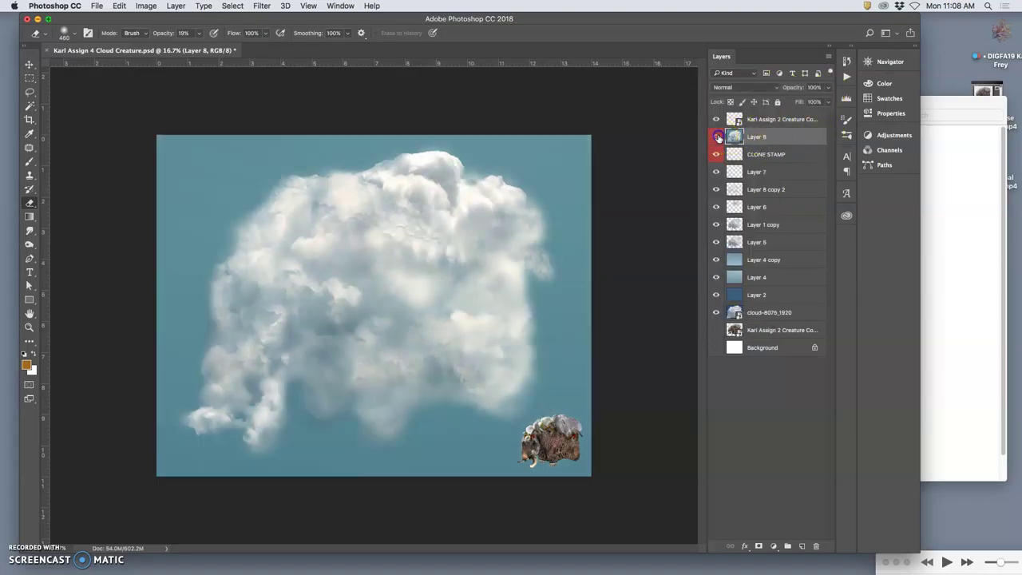
click(756, 89)
click(757, 89)
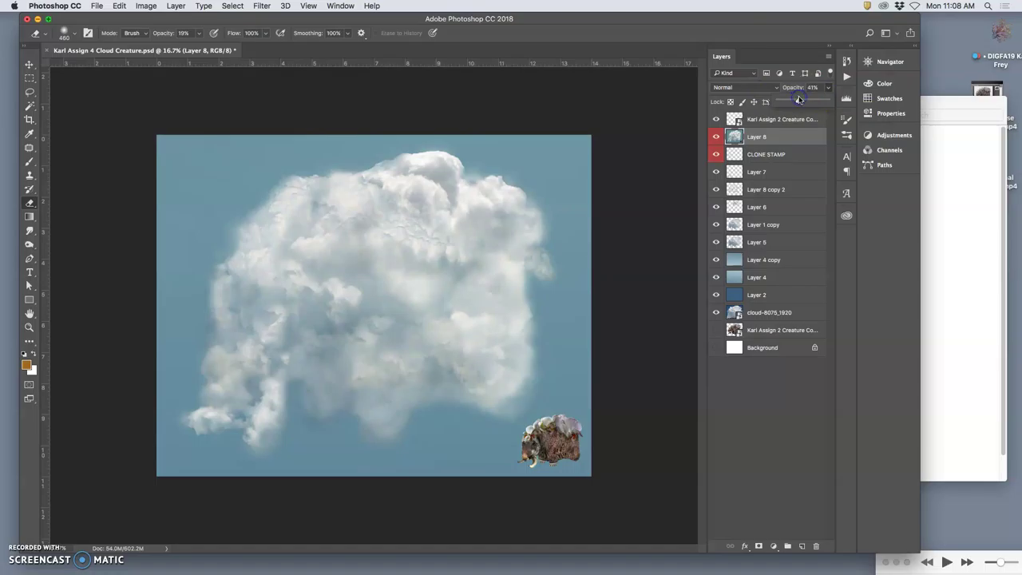
click(716, 137)
click(716, 136)
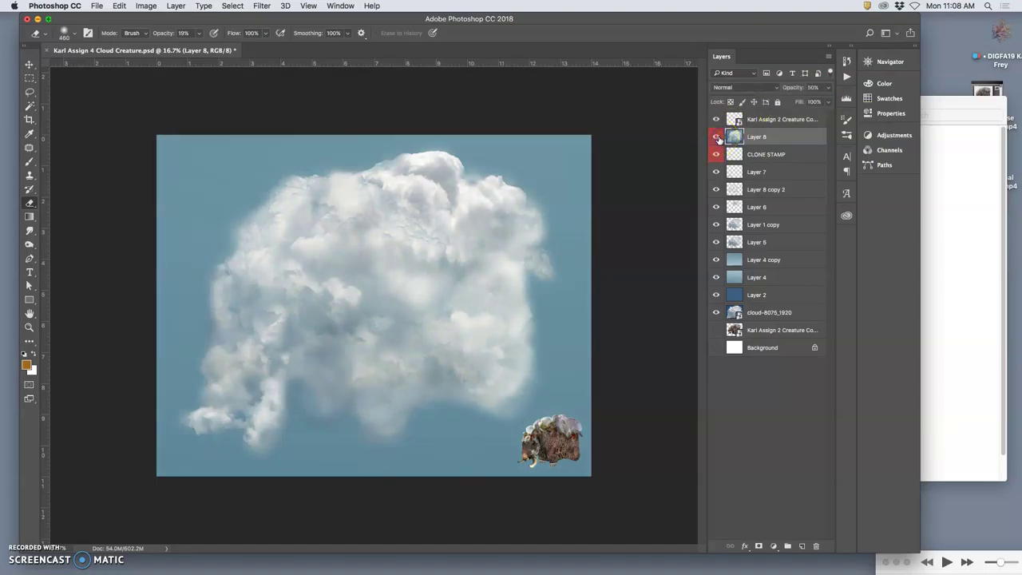
click(716, 137)
click(716, 136)
Change Layer 8's blend mode to Soft Light and compare the image with the layer hidden and shown.
click(741, 89)
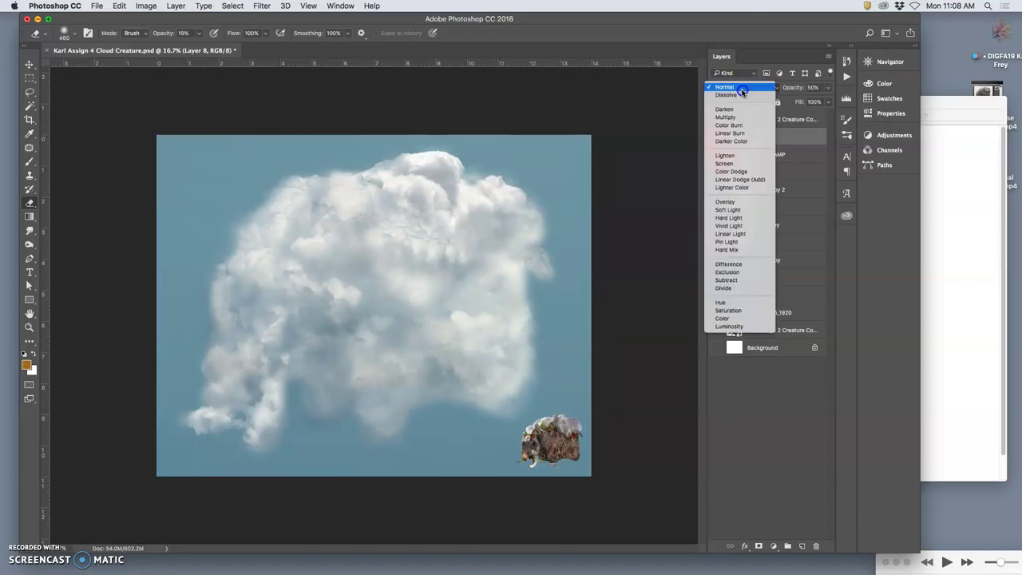
click(734, 209)
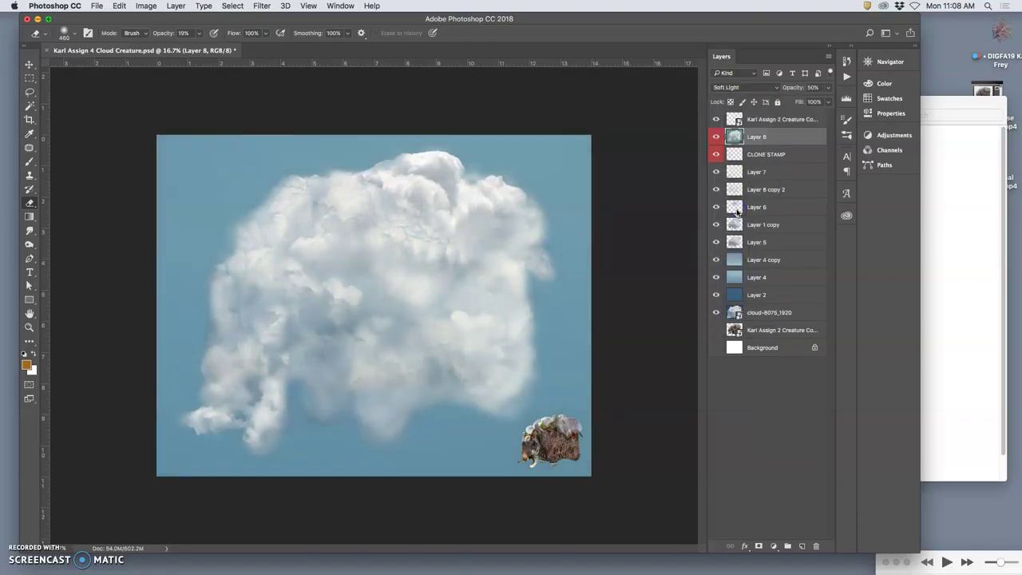
click(716, 137)
click(716, 137)
Try the Pin Light blend mode on Layer 8, then return it to Soft Light.
click(741, 88)
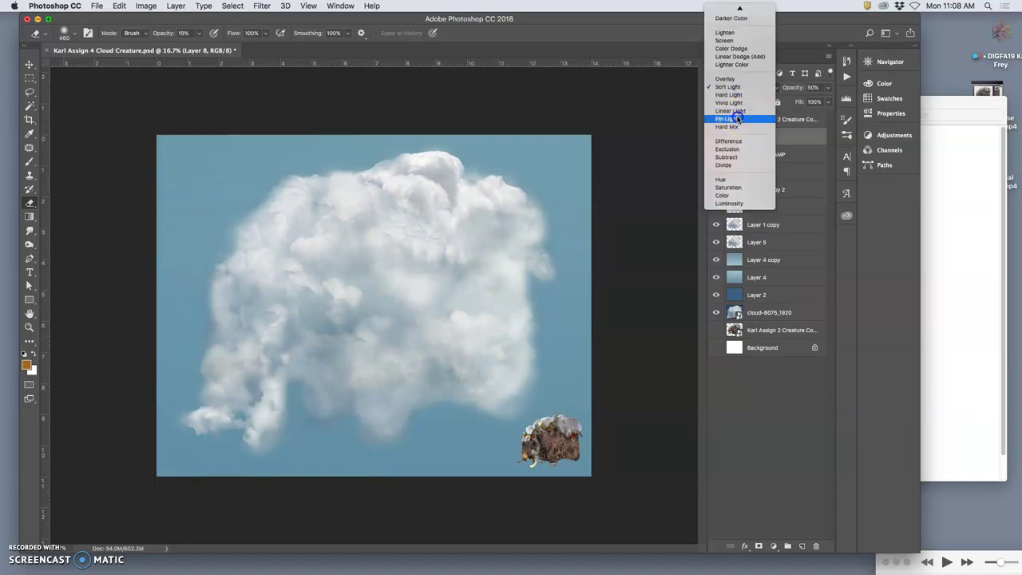
click(736, 118)
click(716, 137)
click(733, 88)
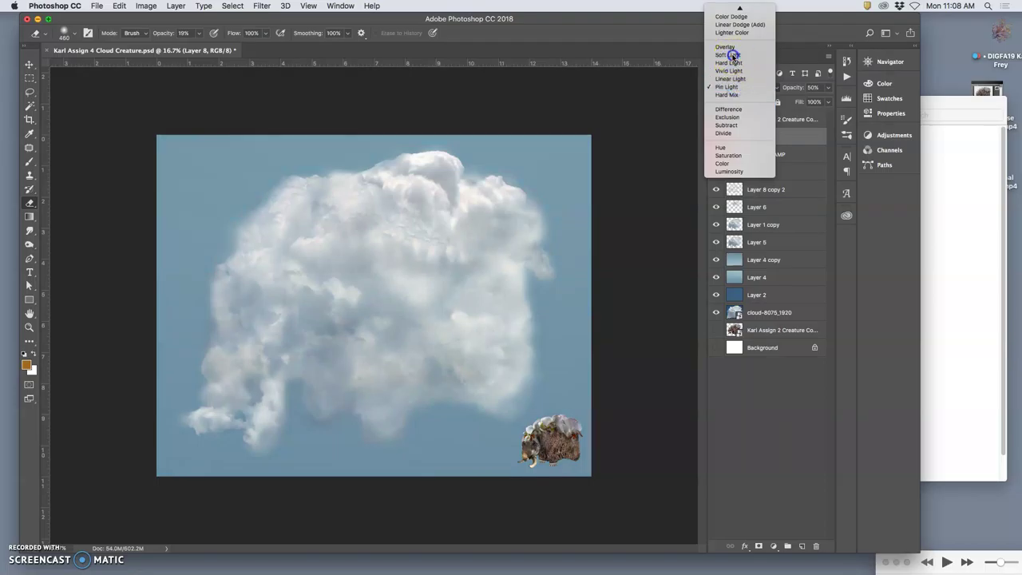
click(732, 54)
Test Layer 8 at 66% opacity against the hidden layer and settle on 51% opacity.
click(829, 89)
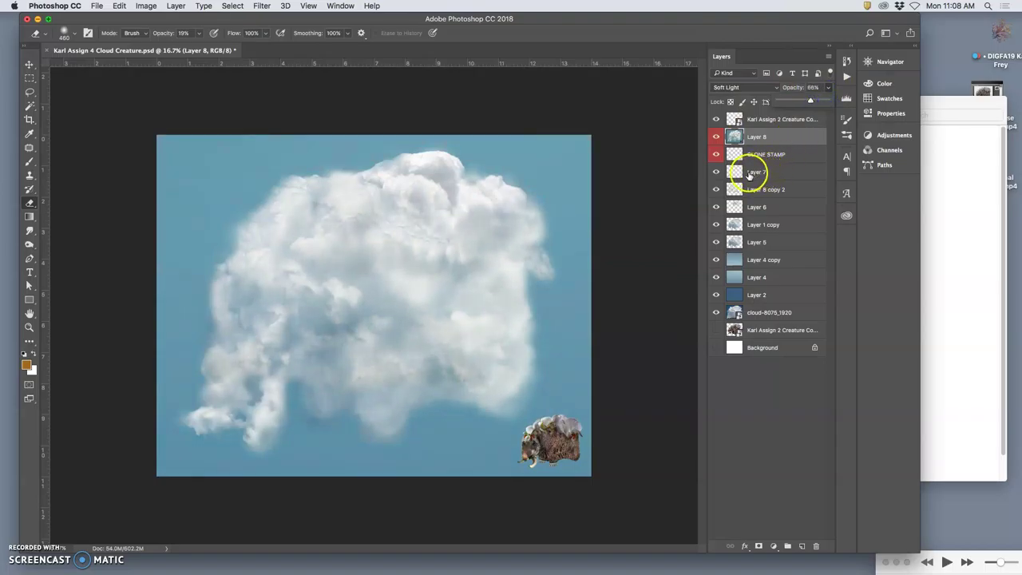
click(714, 138)
click(715, 138)
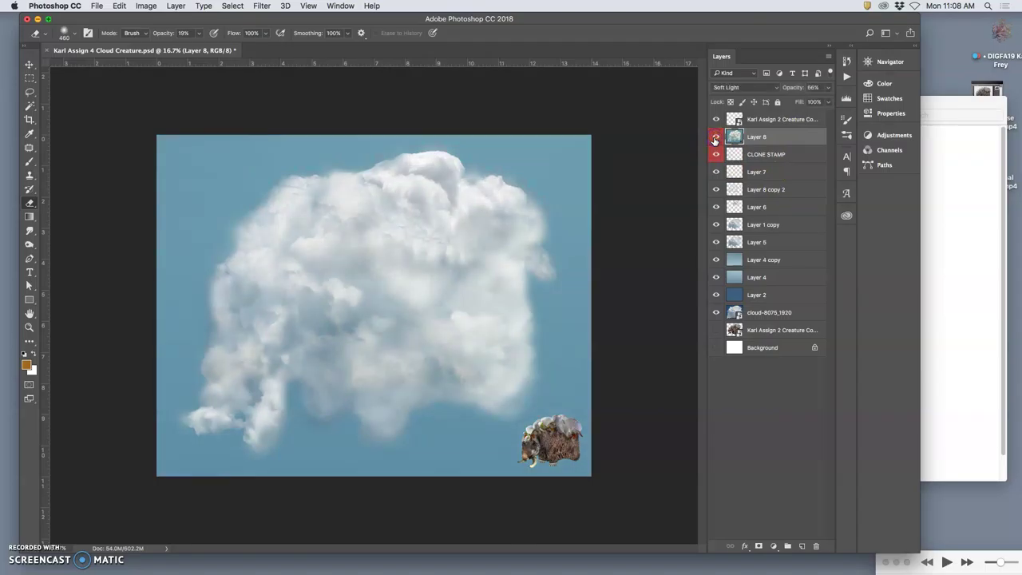
click(828, 88)
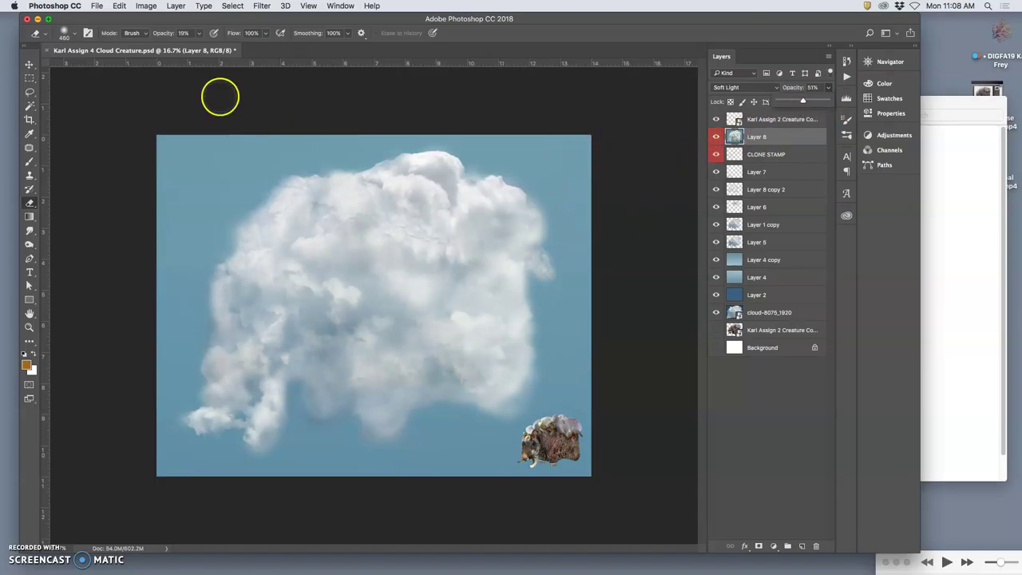
Save the layered Photoshop document and check the image with Layer 8 hidden and shown.
click(98, 7)
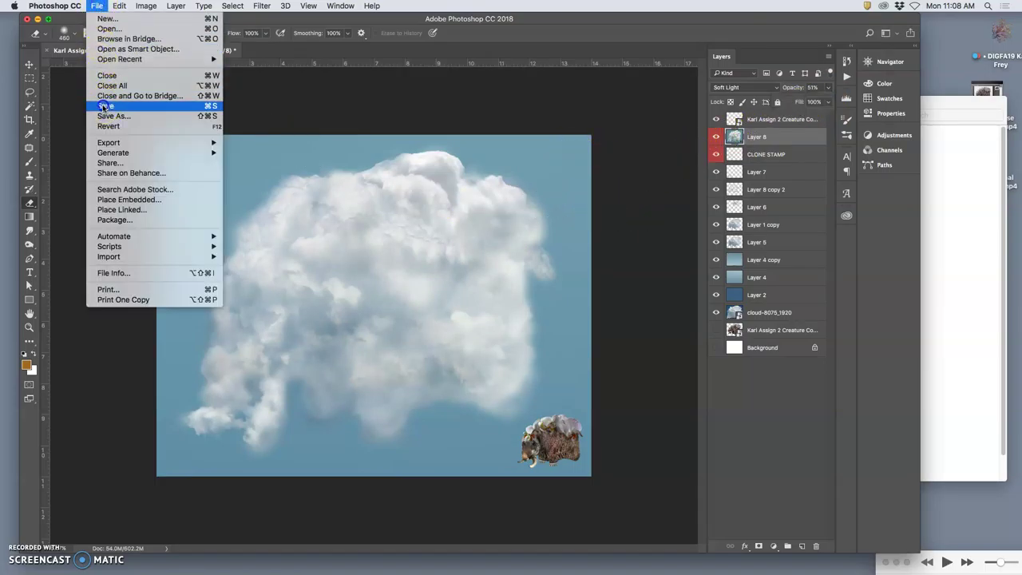
click(107, 106)
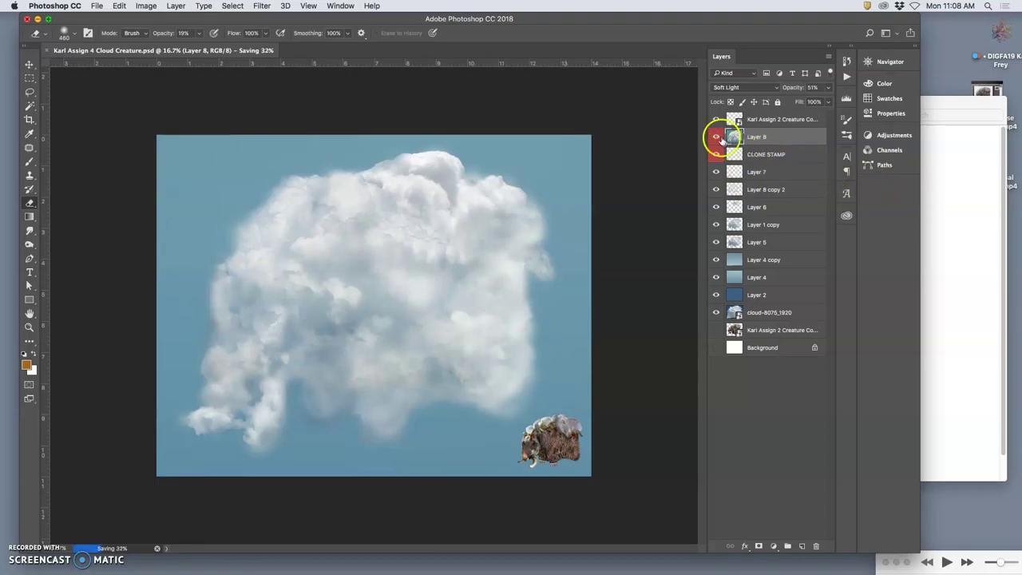
click(716, 138)
click(716, 137)
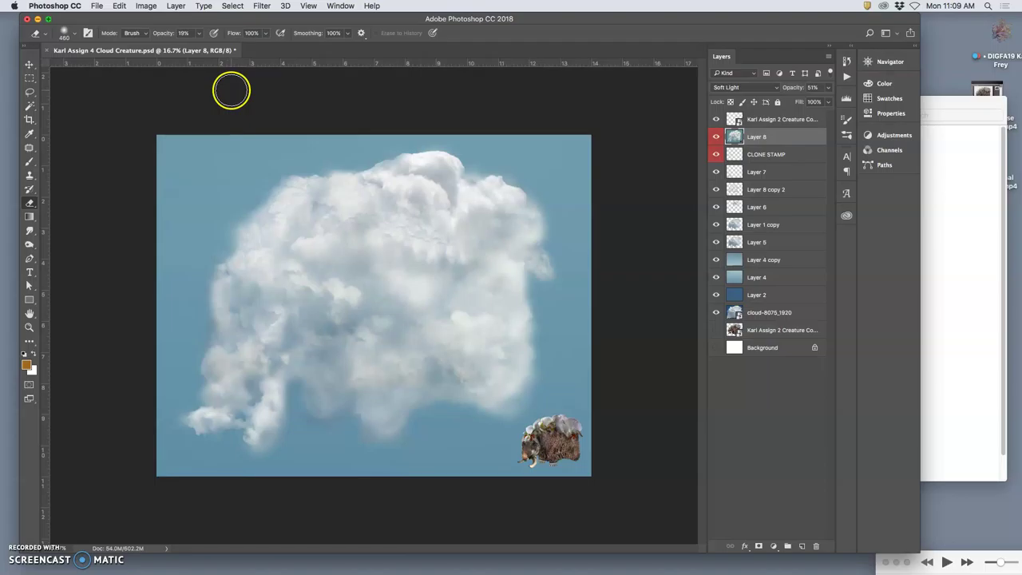
Save a JPEG copy to the Desktop at maximum quality 12, replacing the existing Cloud Creature JPEG.
click(99, 5)
click(292, 160)
key(shift+super+s)
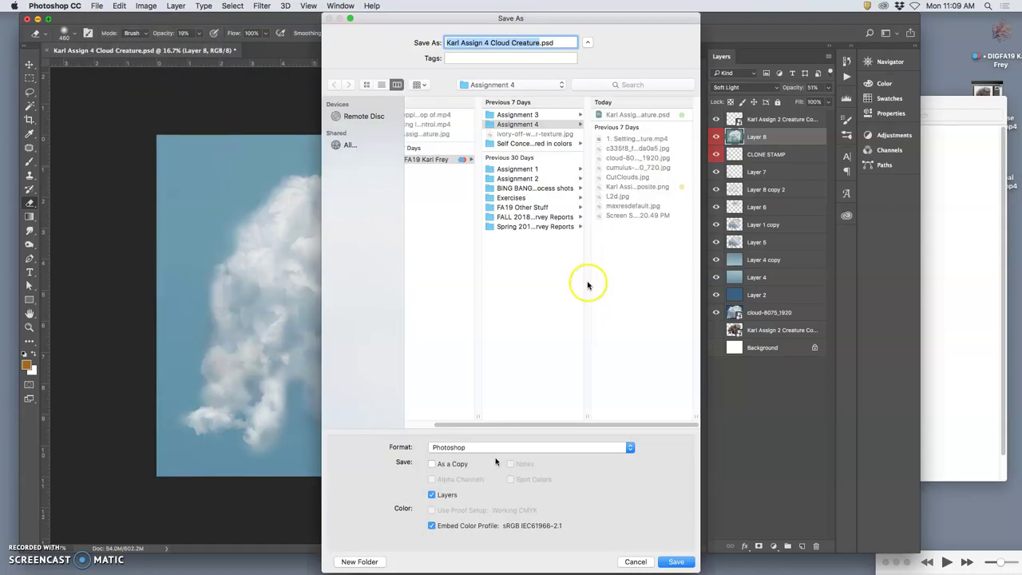
click(492, 450)
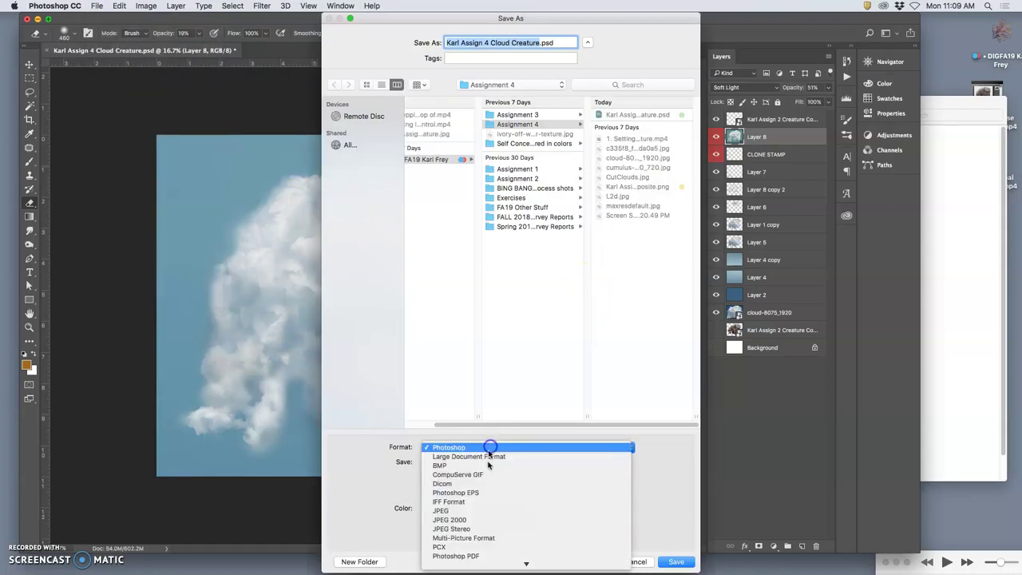
click(470, 511)
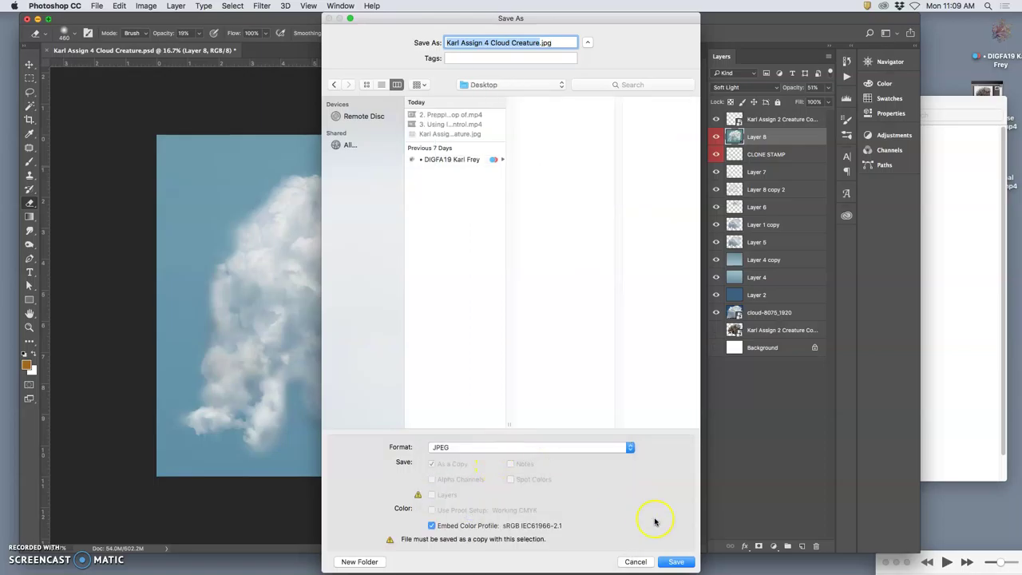
click(677, 561)
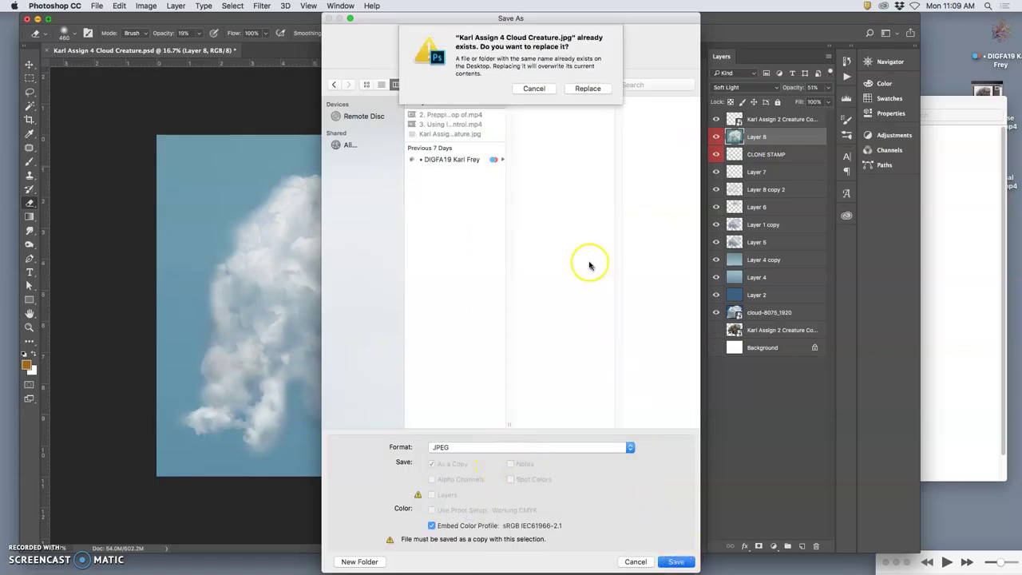
click(586, 88)
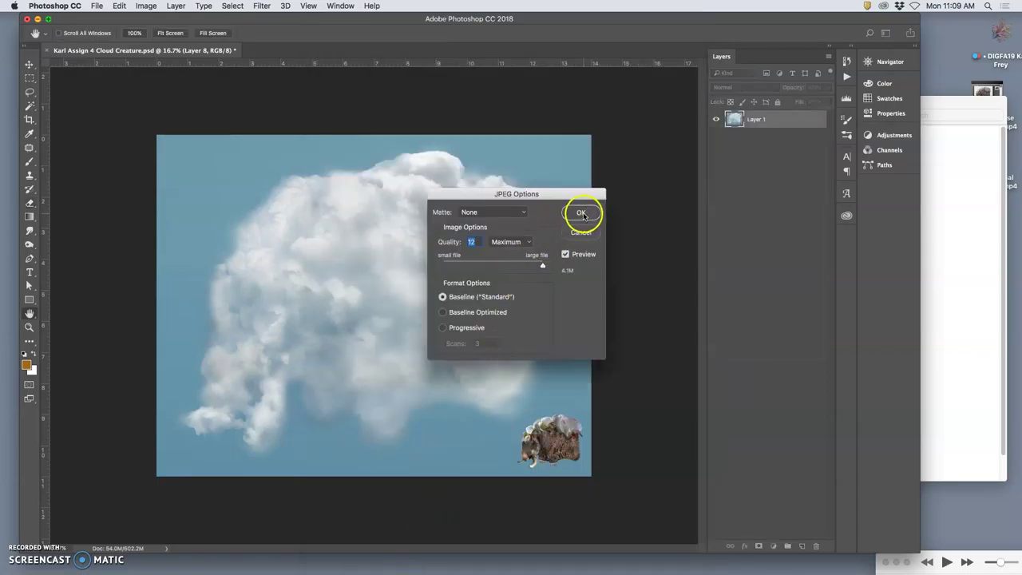
click(581, 213)
Switch to Chrome and open the Assignment 4 Cloud Creature album under DIGITAL ART 1, 2-Digital I Assignments, in the Photobucket library.
mouse_move(381, 563)
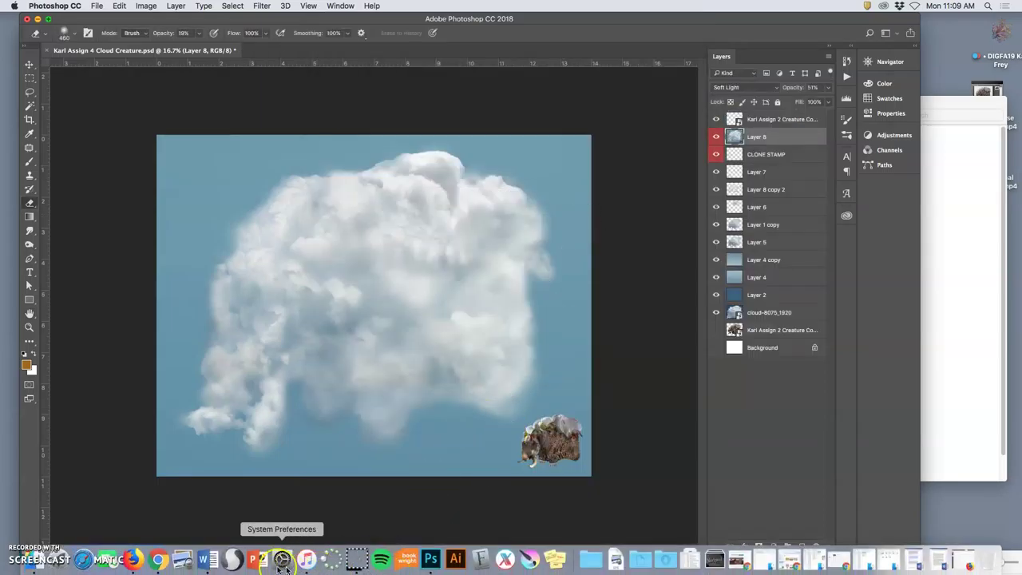
click(160, 561)
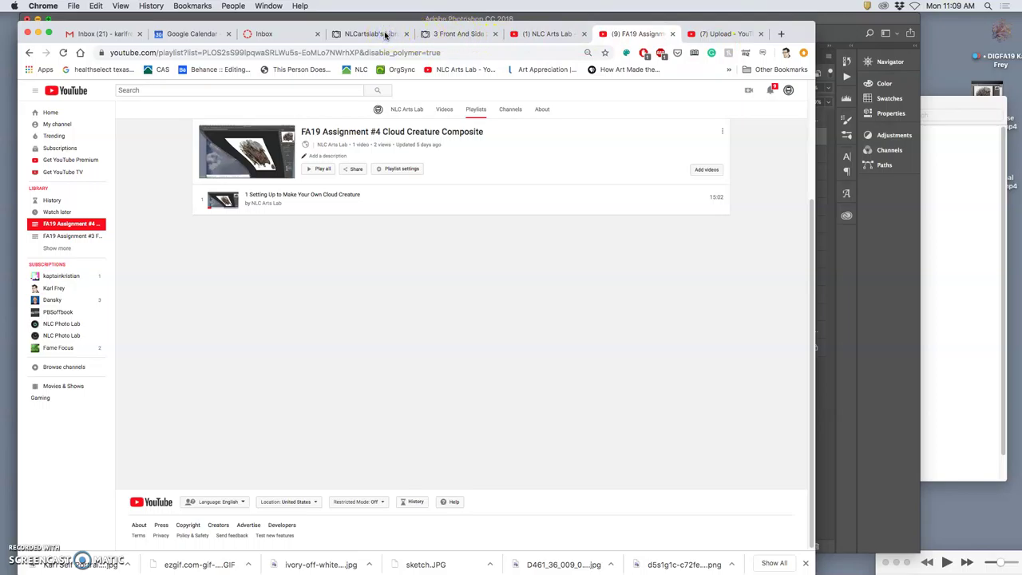
click(385, 35)
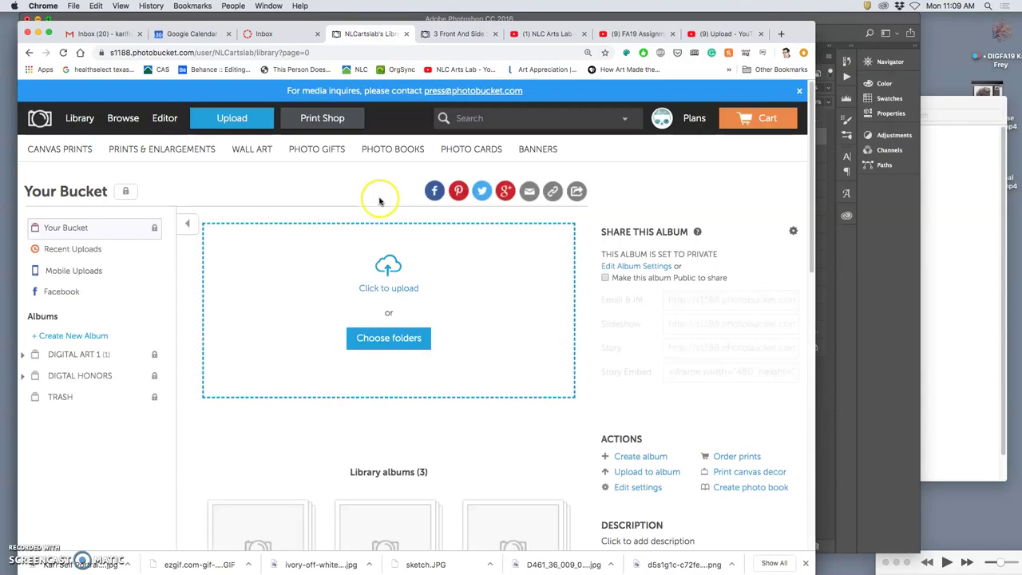
click(24, 356)
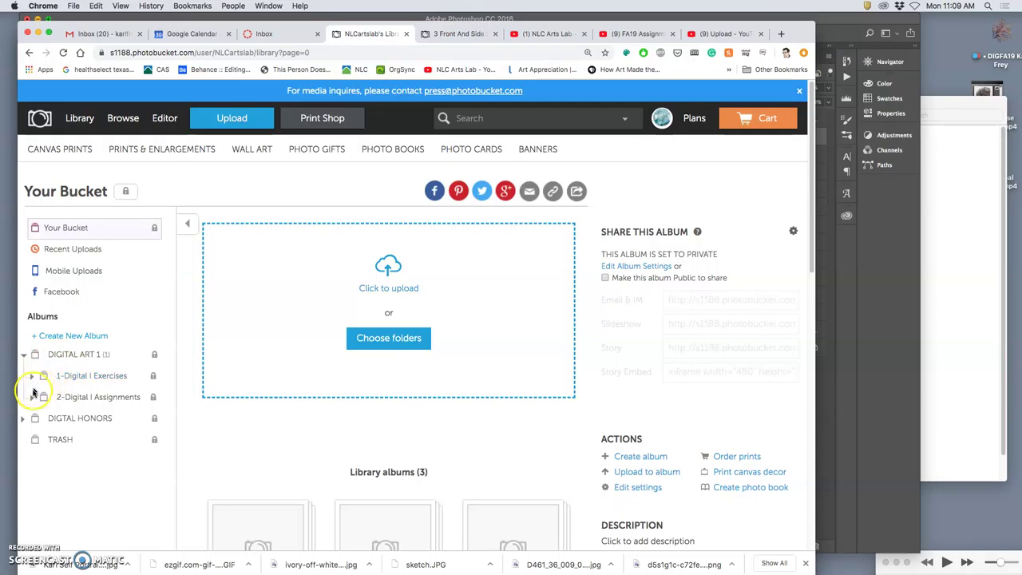
click(31, 397)
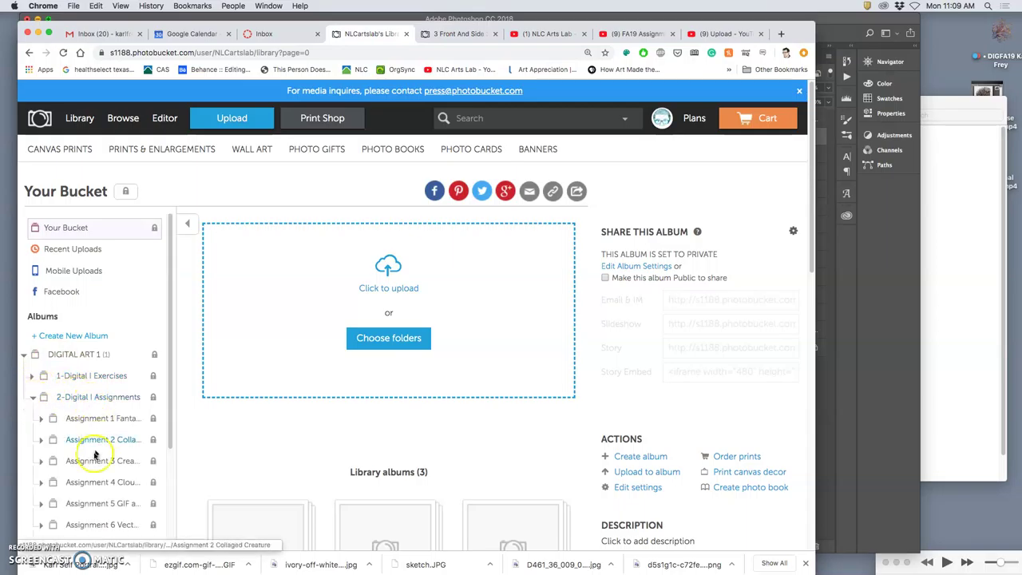
click(94, 483)
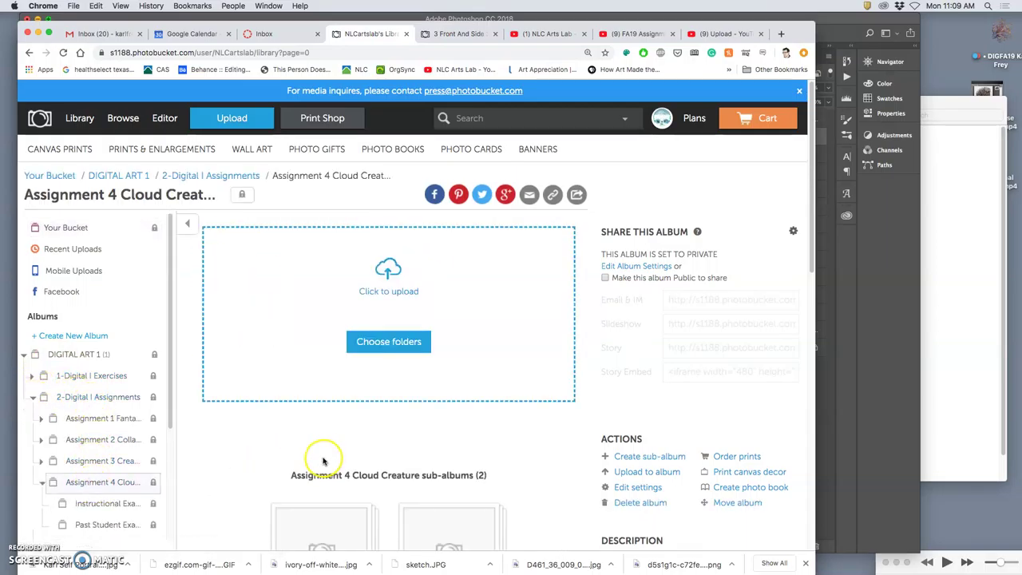
scroll(324, 453, down, 5)
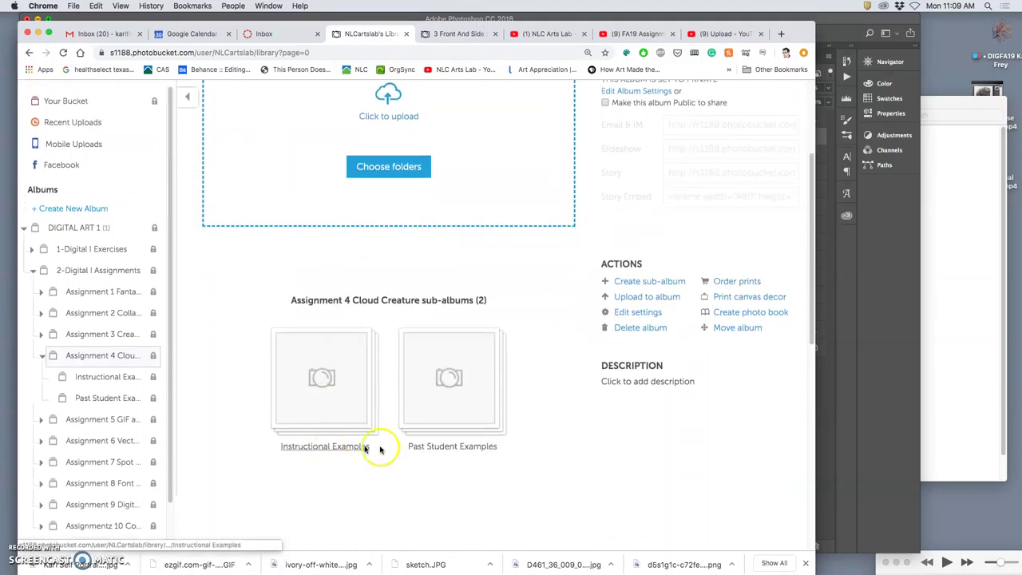
Open the Instructional Examples sub-album of the Assignment 4 Cloud Creature album.
click(333, 447)
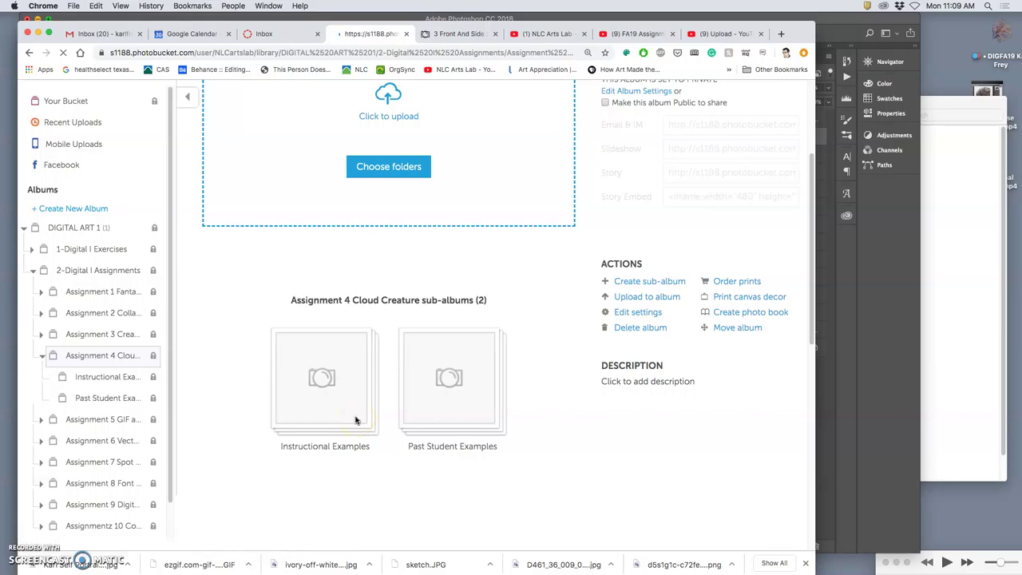
click(364, 414)
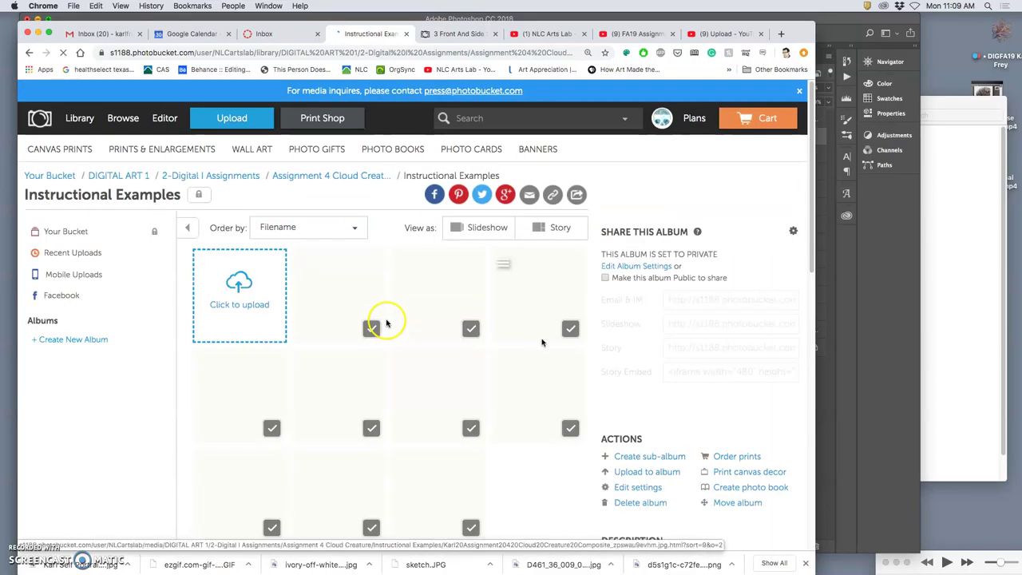
scroll(525, 322, down, 1)
Try to bring the Assign 4 Cloud Creature JPEG from the Desktop into the Instructional Examples album.
key(F11)
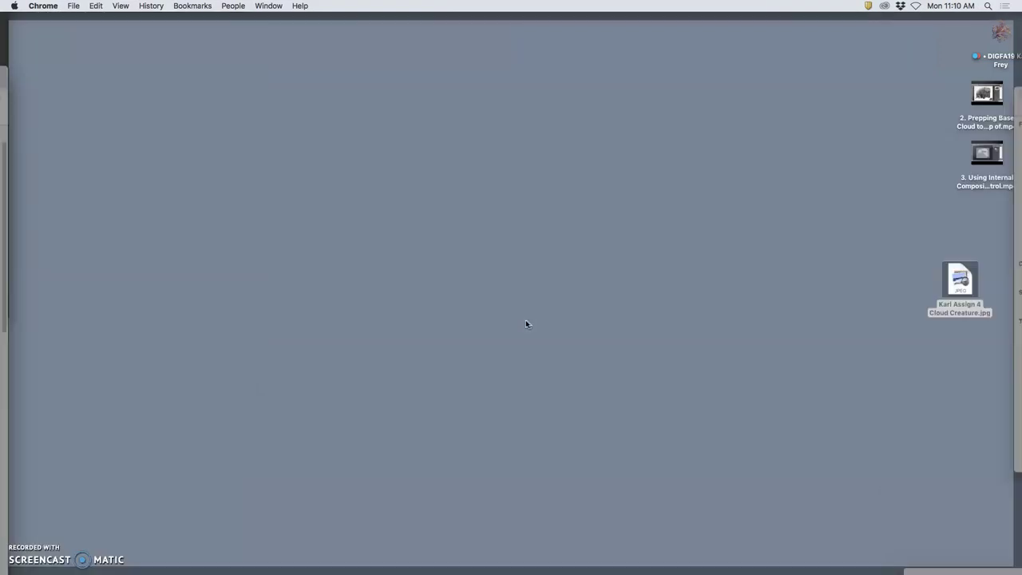
drag(958, 284, 658, 372)
key(F11)
drag(575, 421, 523, 455)
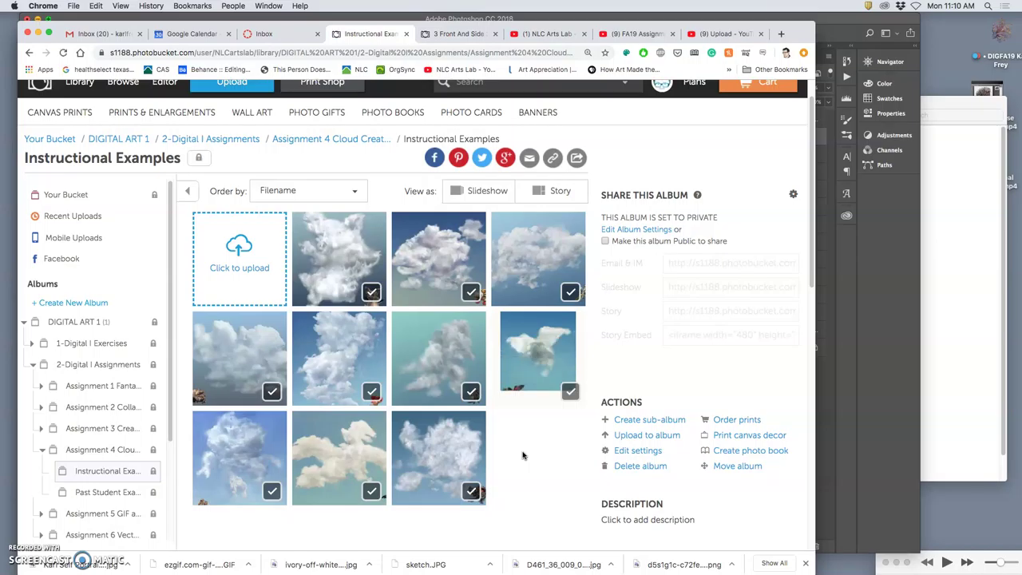
Upload the Assign 4 Cloud Creature JPEG from the Desktop to the Instructional Examples album.
scroll(520, 457, down, 3)
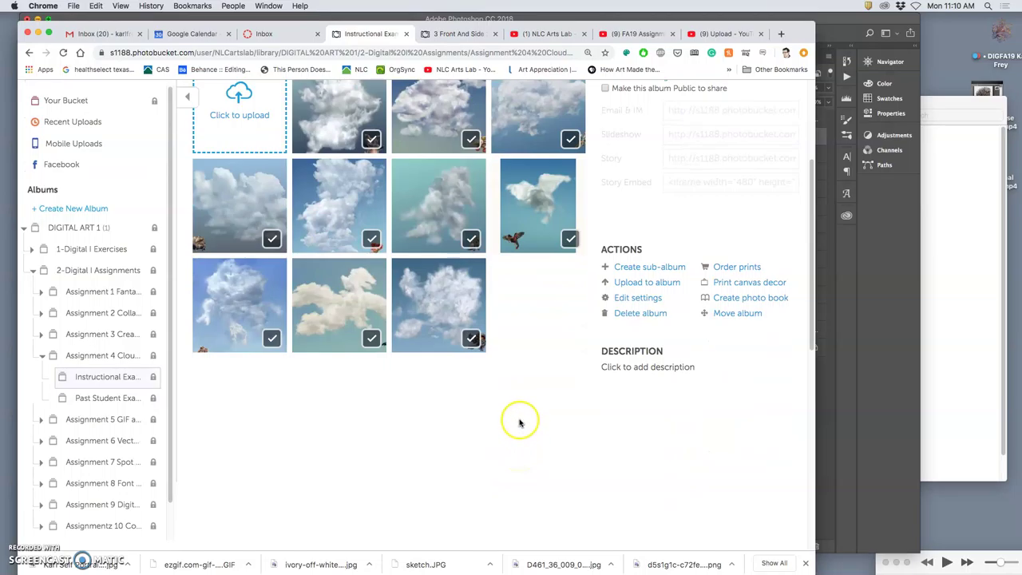
key(F11)
drag(969, 278, 335, 155)
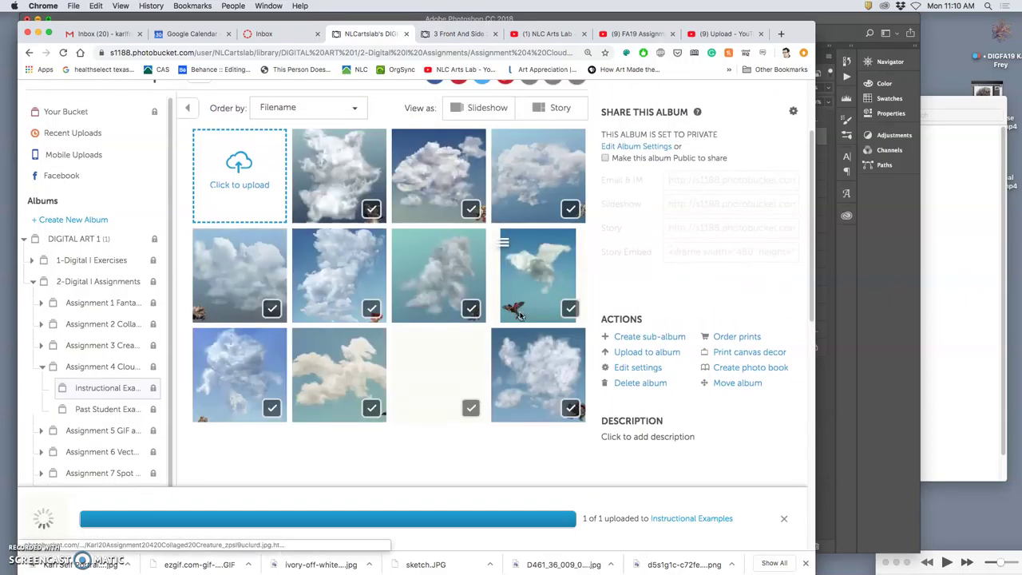
Open the newly uploaded Cloud Creature image on its own page and shift the browser window sideways.
click(451, 372)
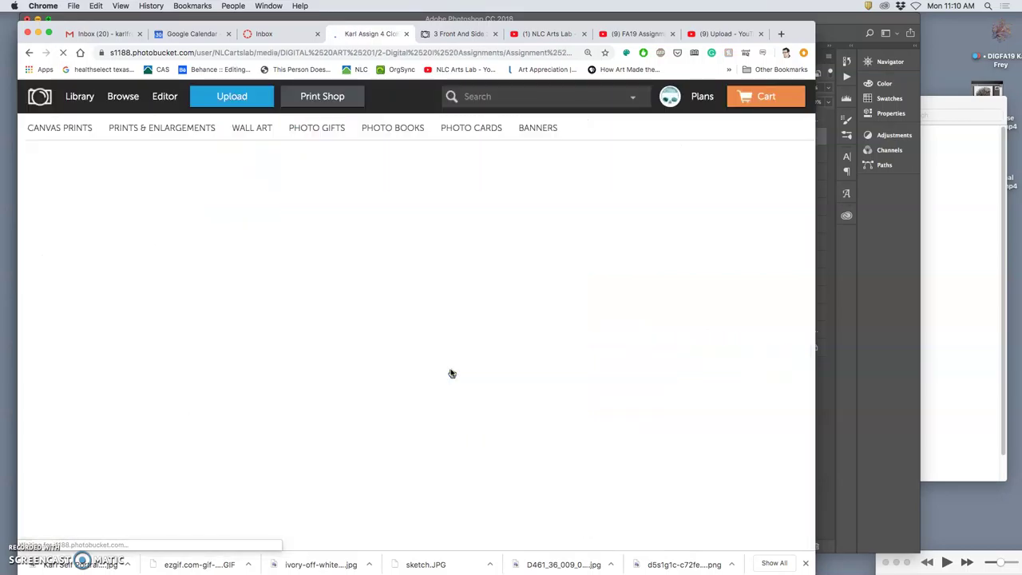
scroll(432, 357, down, 5)
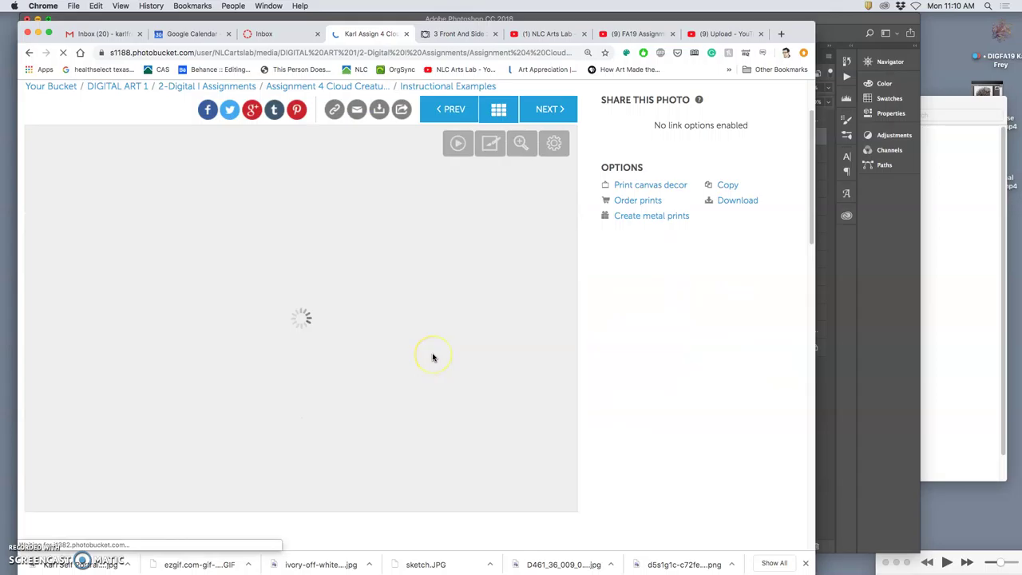
scroll(432, 356, up, 2)
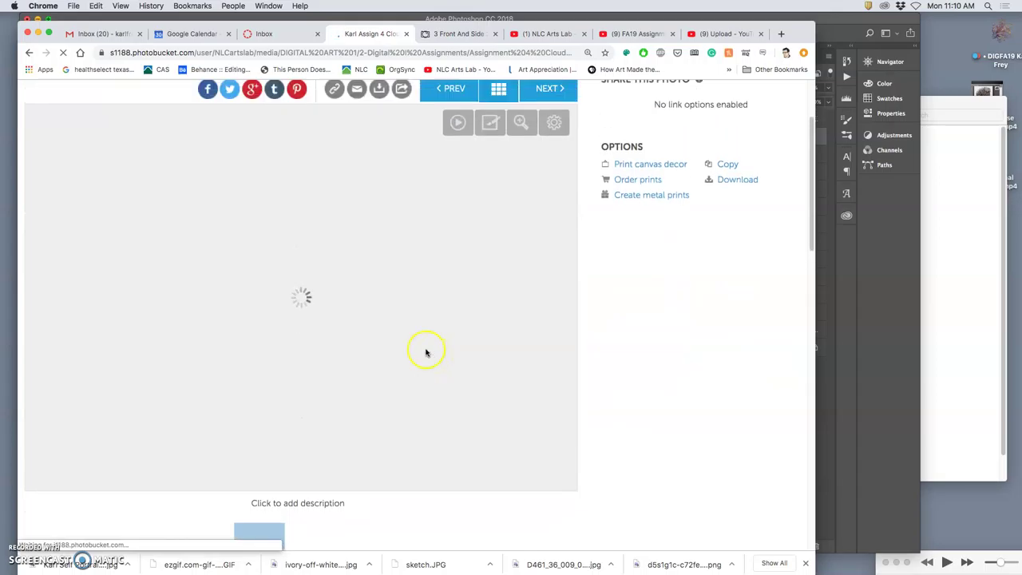
drag(125, 26, 211, 22)
click(461, 370)
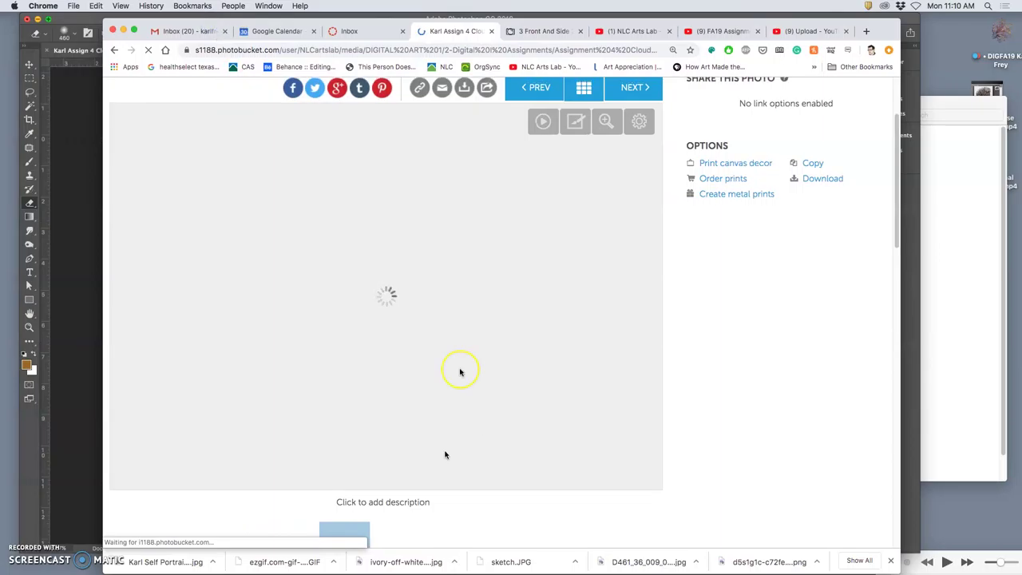
Title the uploaded Cloud Creature image with FA19 followed by the artist's first name, and save the title.
click(421, 505)
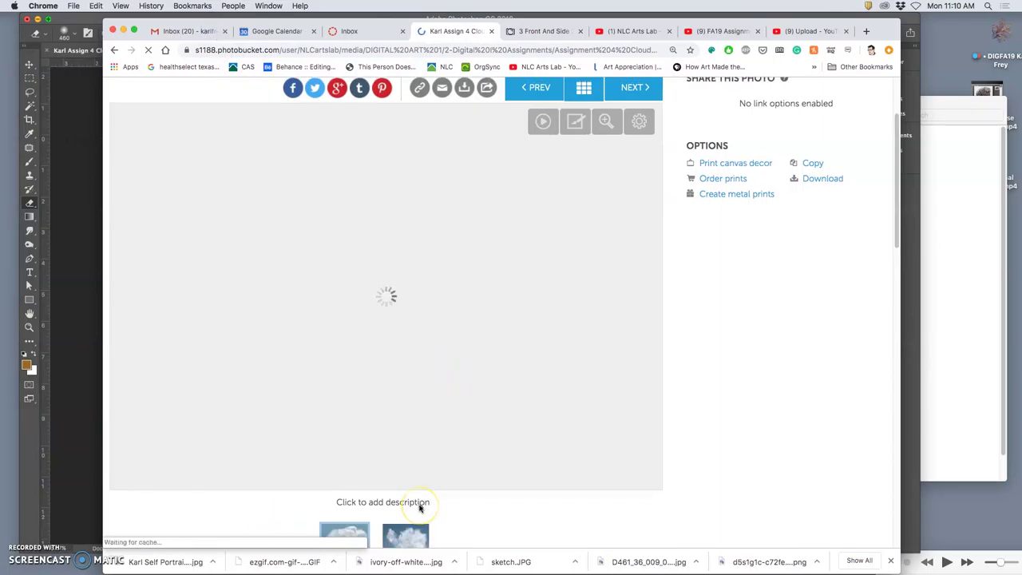
click(381, 501)
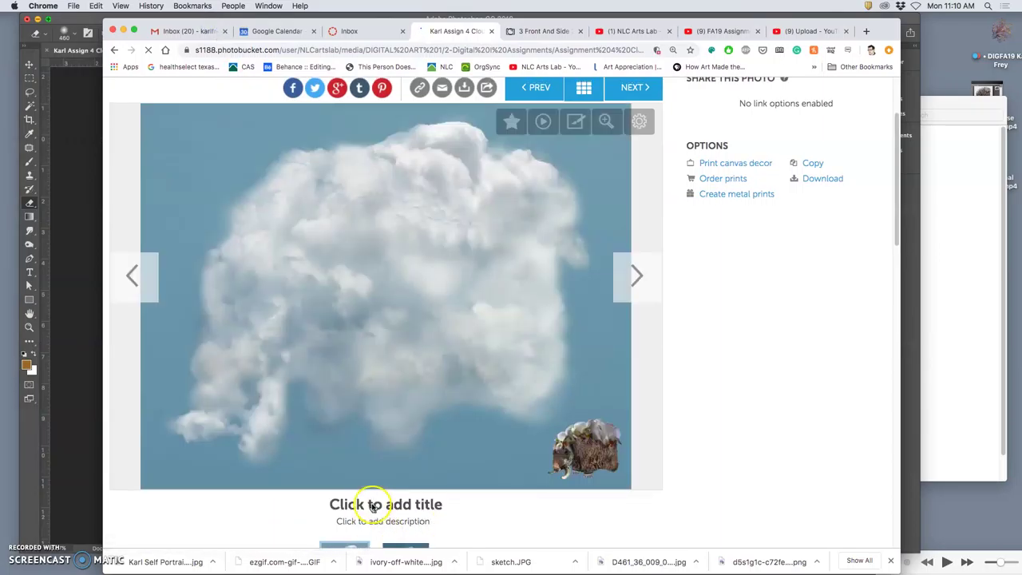
click(371, 505)
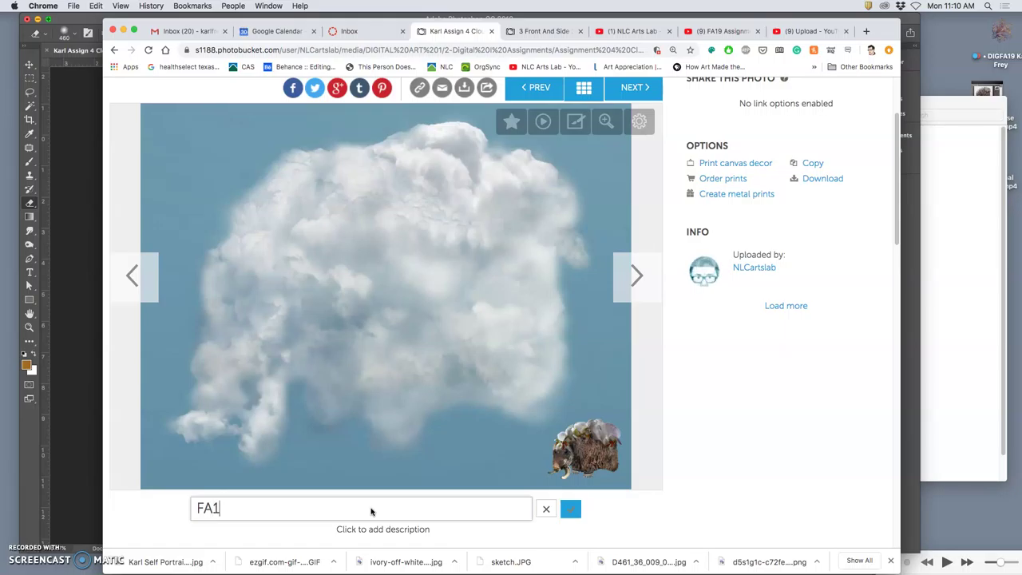
text(FA19 Karl)
click(571, 509)
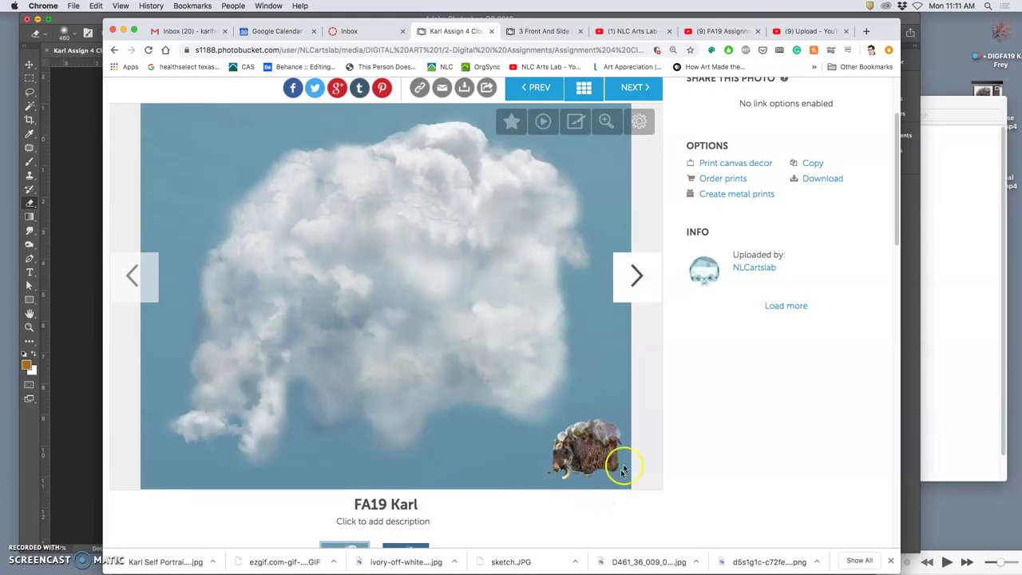
Return to the Instructional Examples album and review the uploaded image among the other cloud creature thumbnails.
scroll(332, 496, up, 1)
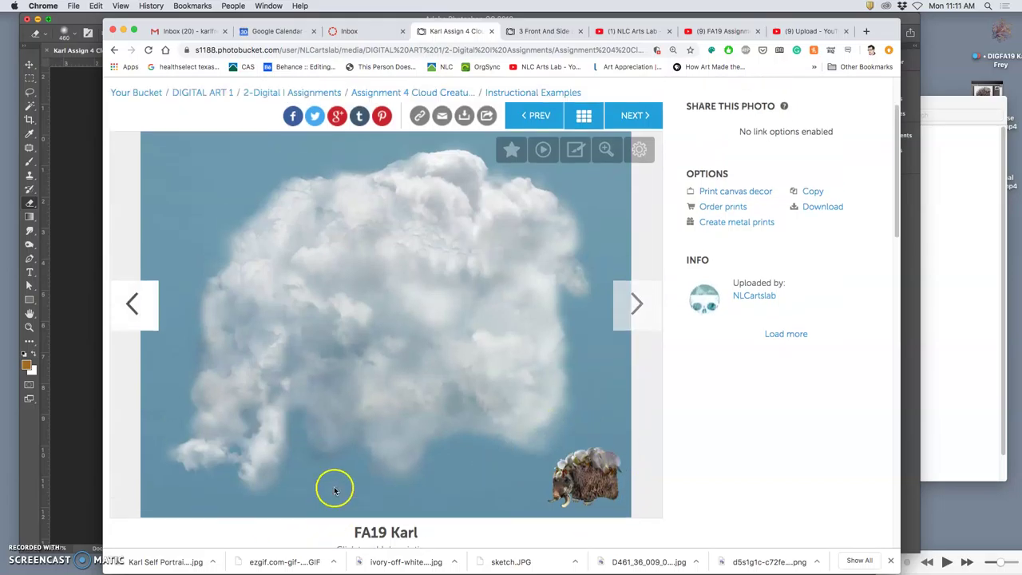
click(516, 95)
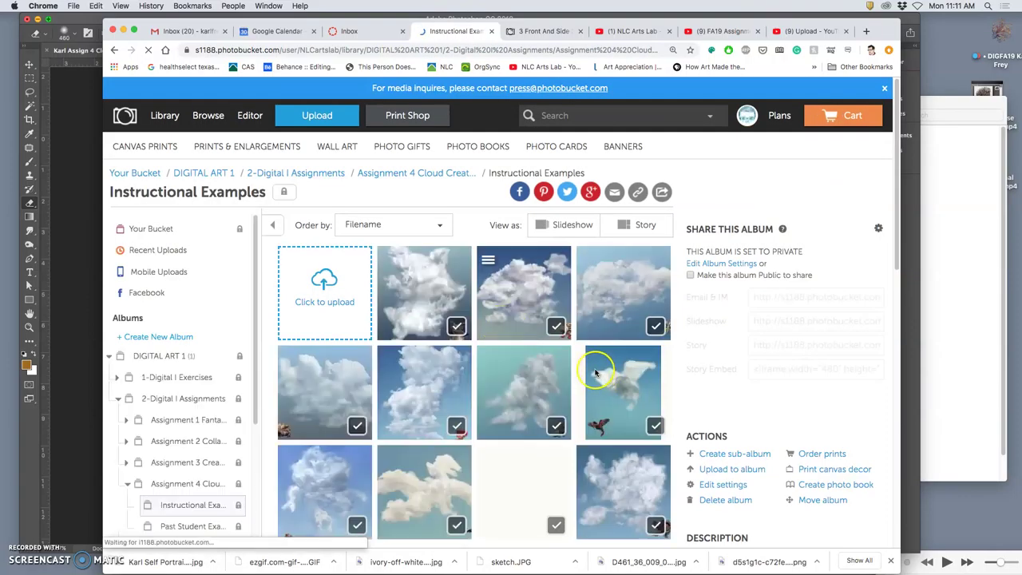
scroll(595, 371, down, 1)
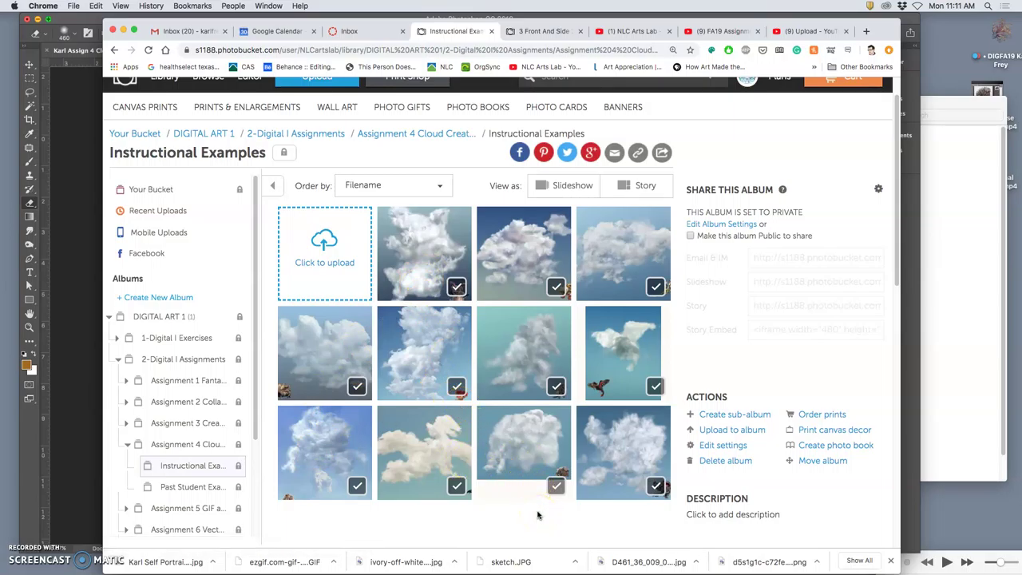
click(327, 453)
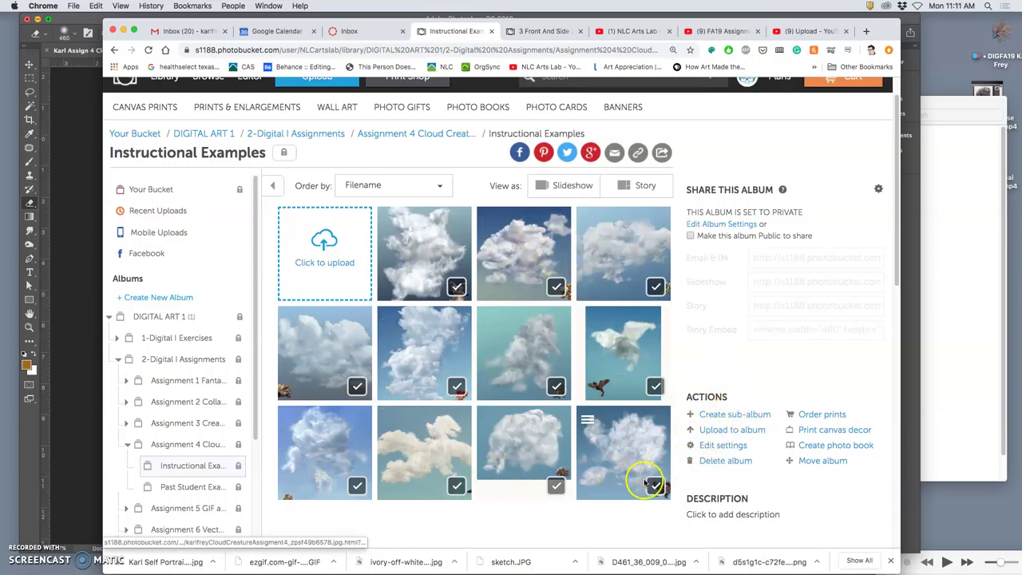
scroll(519, 473, down, 3)
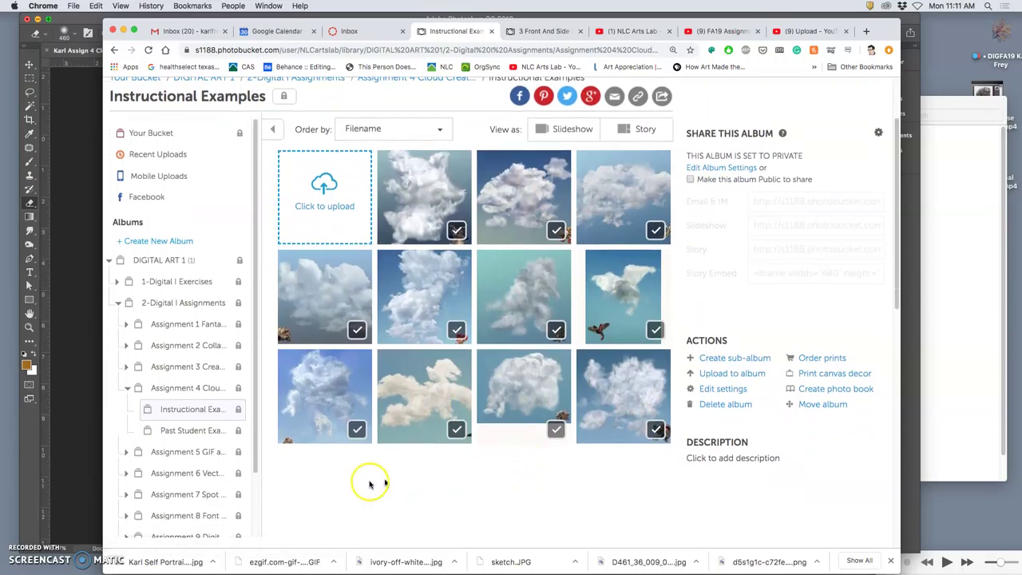